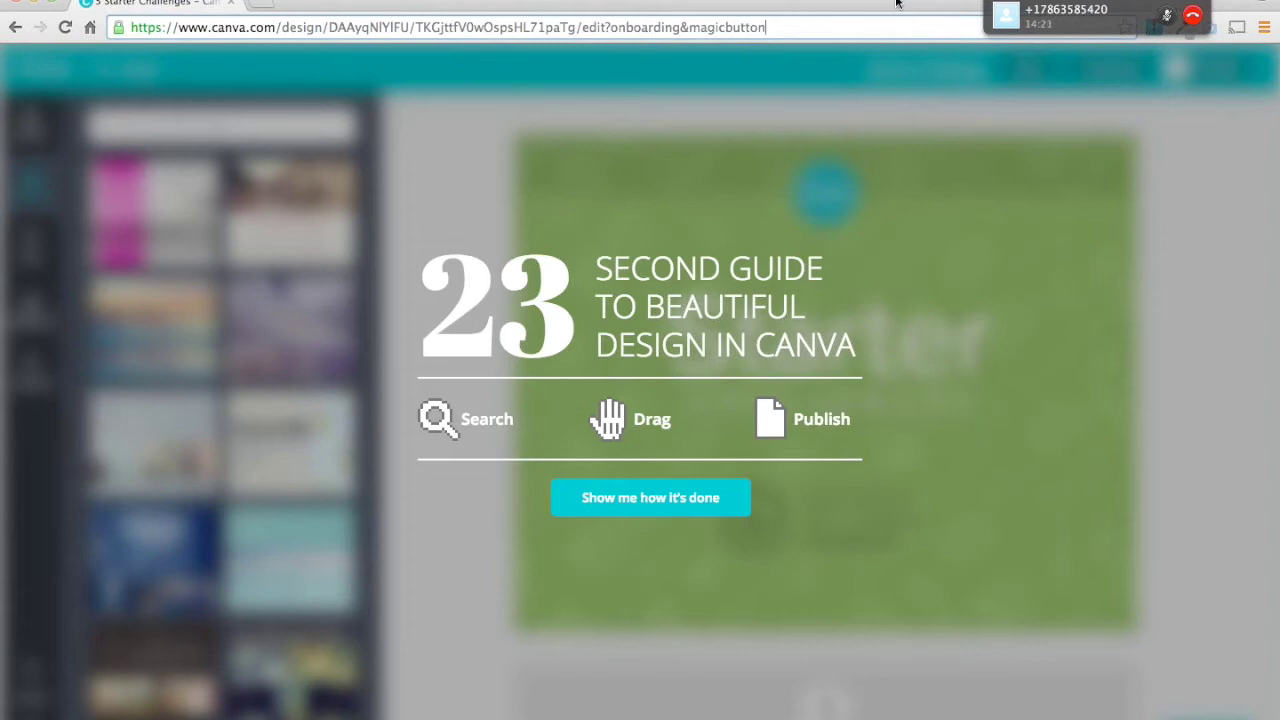
# Switch Chrome to presentation mode and run the 'Show me how it's done' intro demo
pyautogui.click(205, 0)
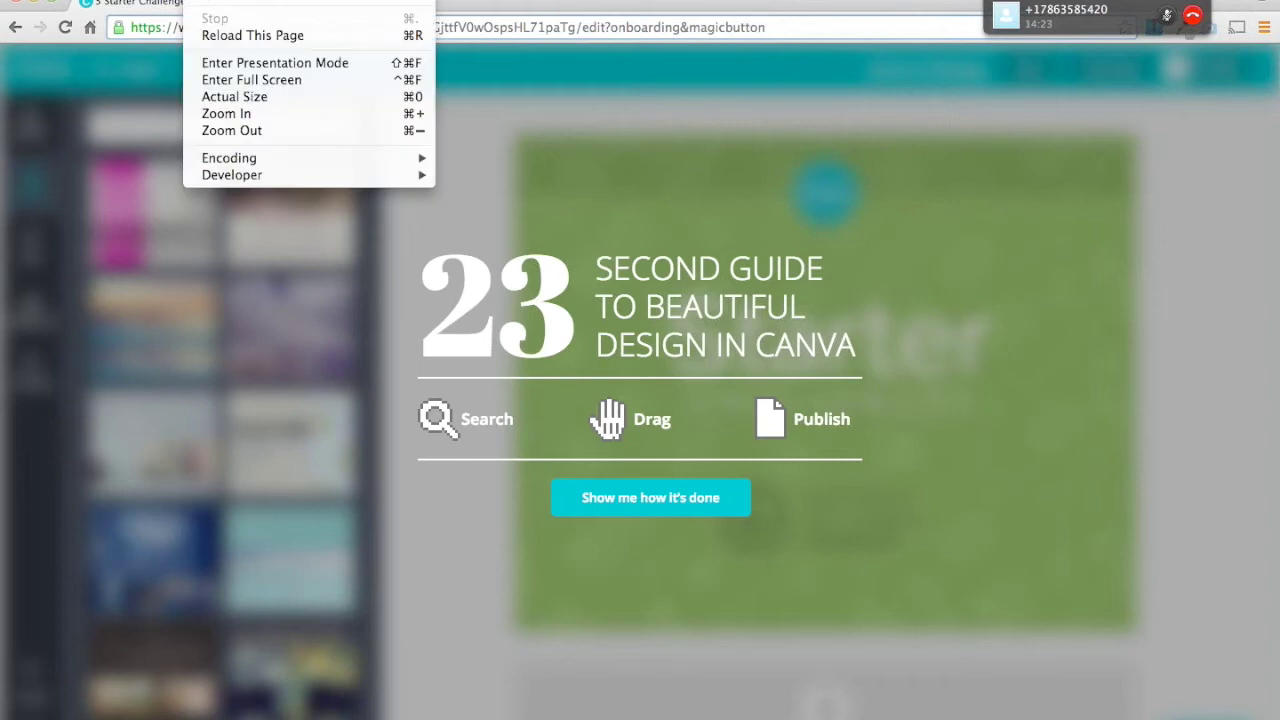
pyautogui.click(253, 63)
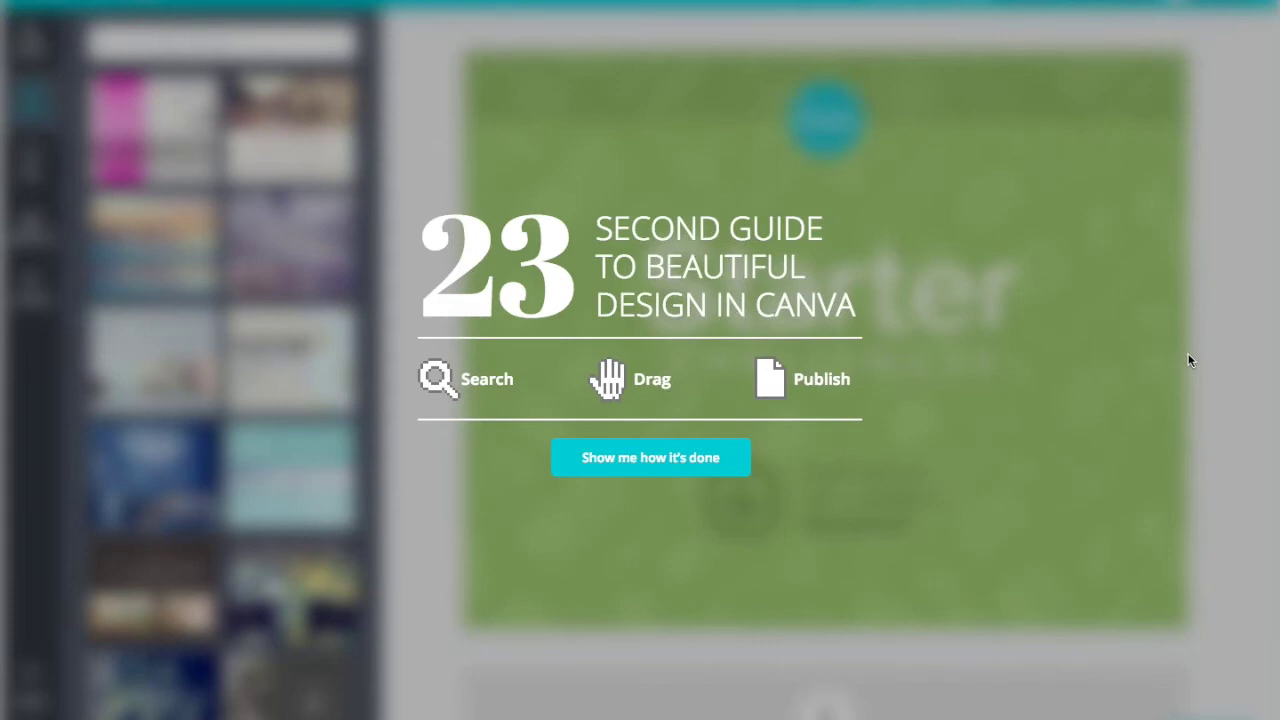
pyautogui.click(690, 468)
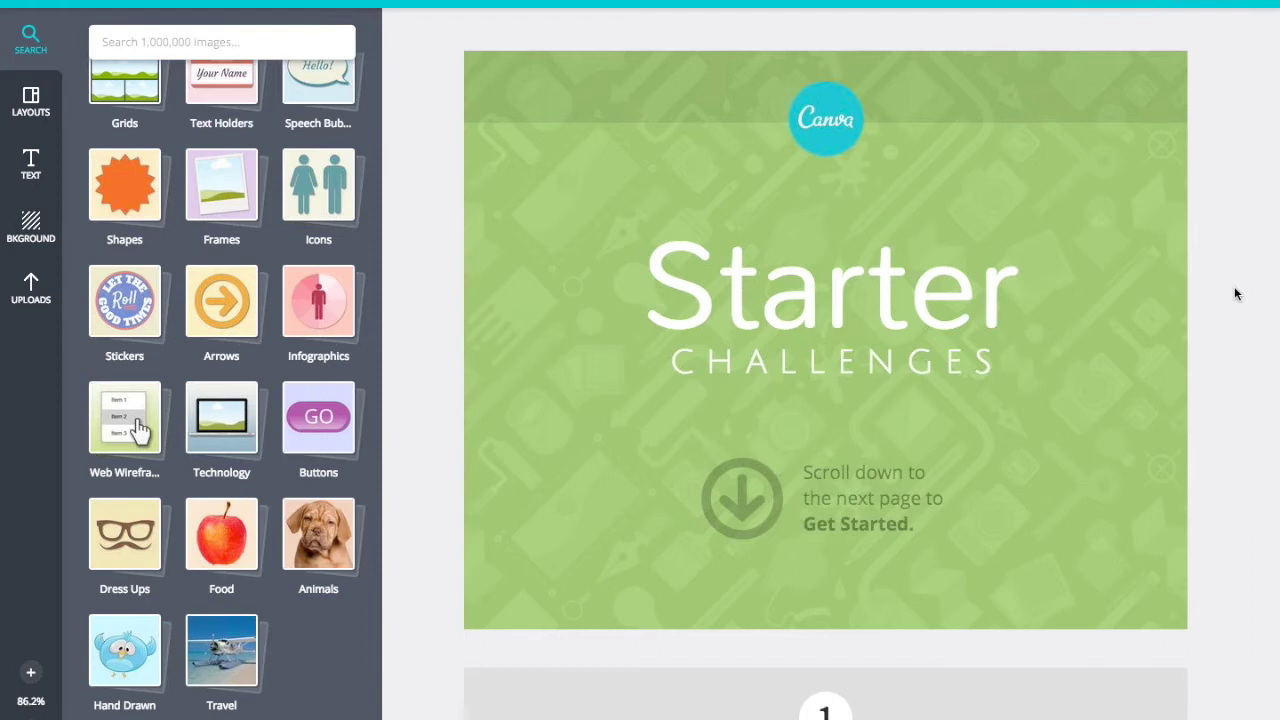
pyautogui.scroll(-5, 1236, 293)
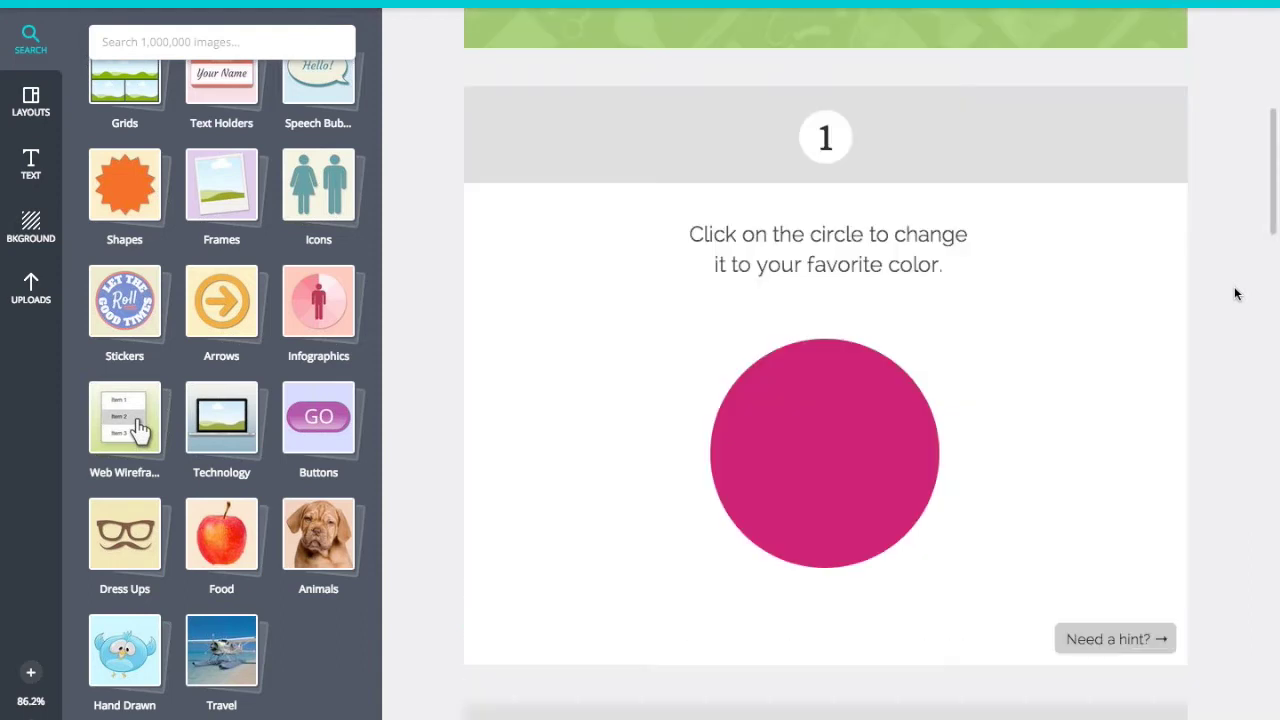
# Recolor the magenta circle on challenge page 1 to the custom lavender 9696be
pyautogui.click(808, 349)
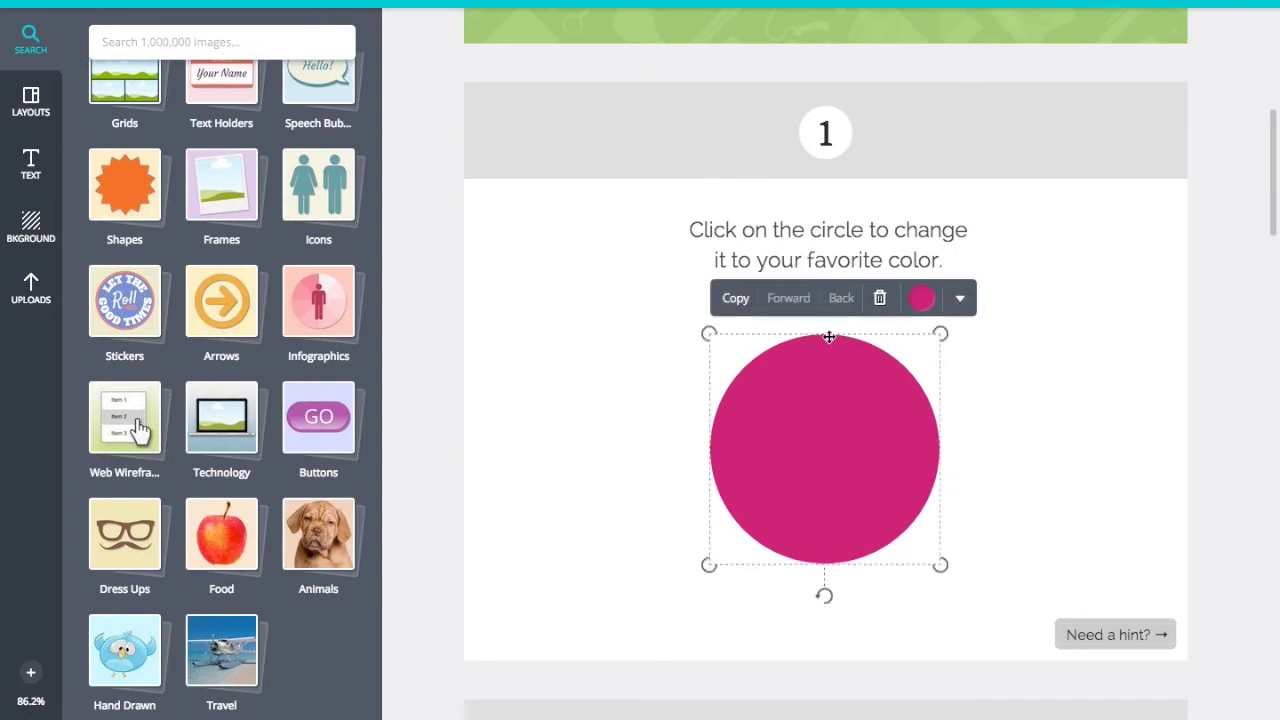
pyautogui.click(921, 301)
pyautogui.click(900, 243)
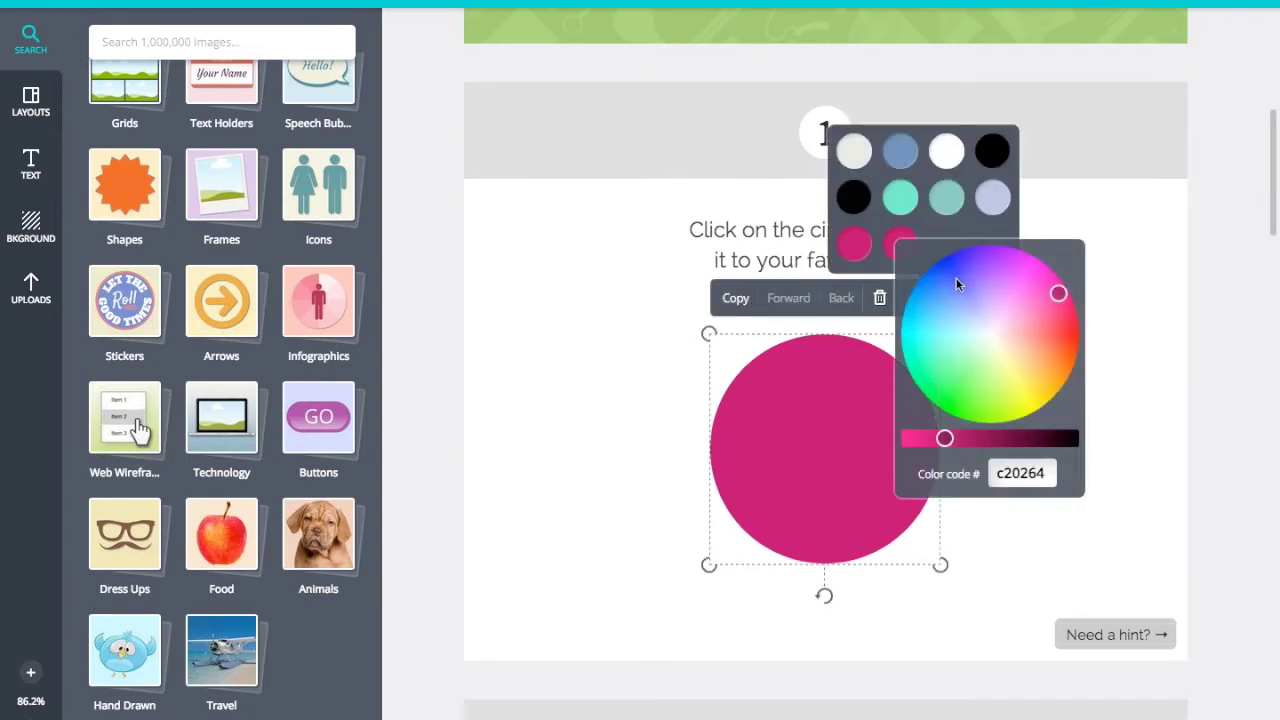
pyautogui.click(976, 289)
pyautogui.moveTo(976, 289); pyautogui.dragTo(977, 317)
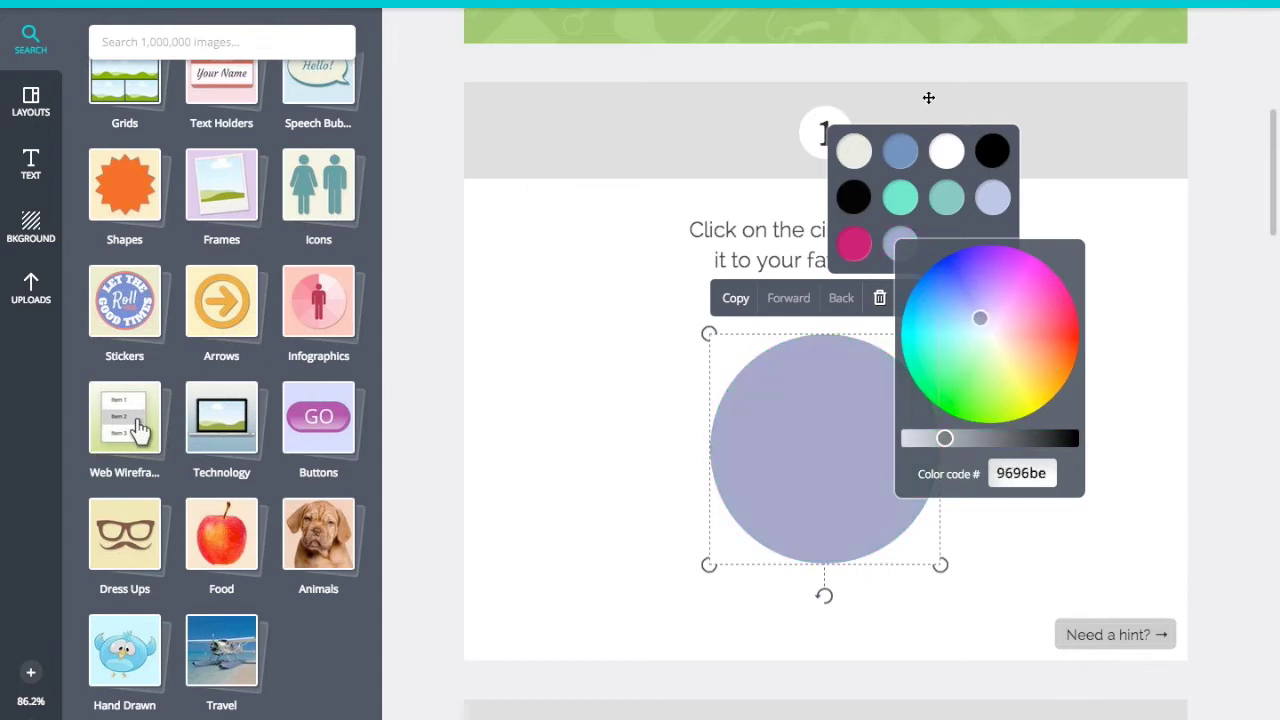
pyautogui.click(1146, 218)
pyautogui.scroll(-5, 1093, 313)
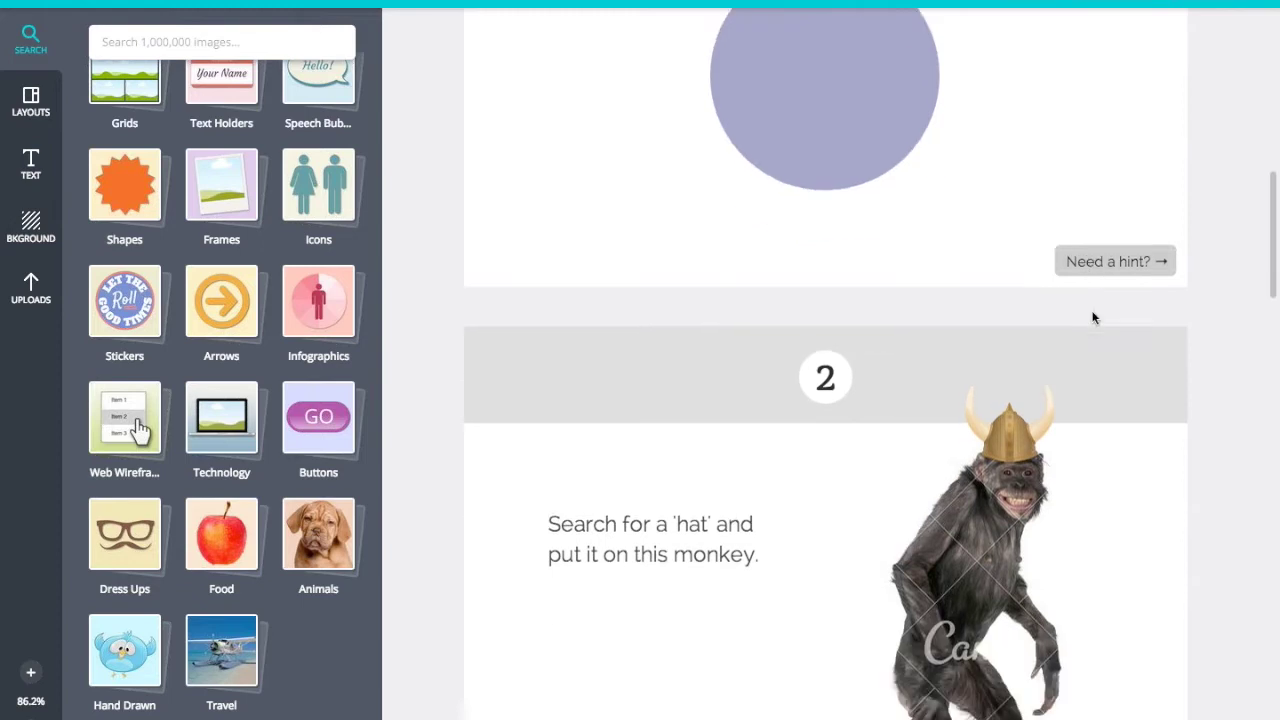
# Select the monkey's Viking hat and delete it
pyautogui.click(1080, 323)
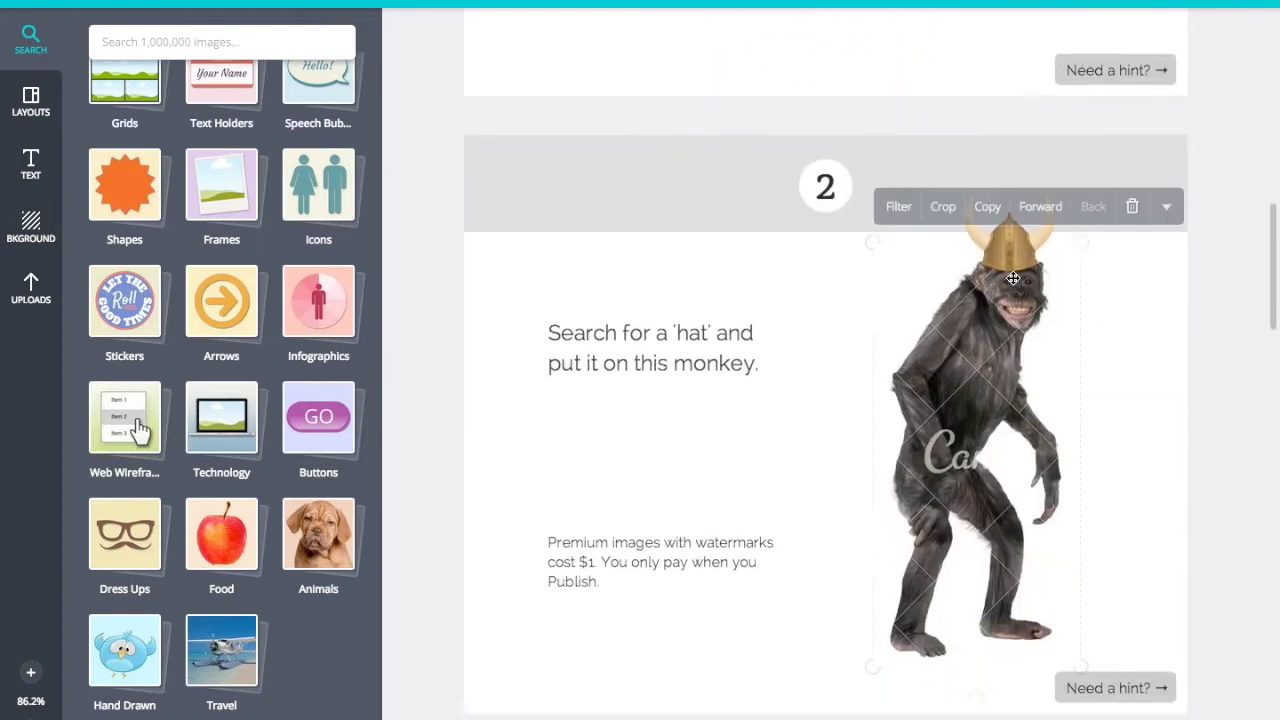
pyautogui.click(1158, 282)
pyautogui.click(1036, 237)
pyautogui.press('Delete')
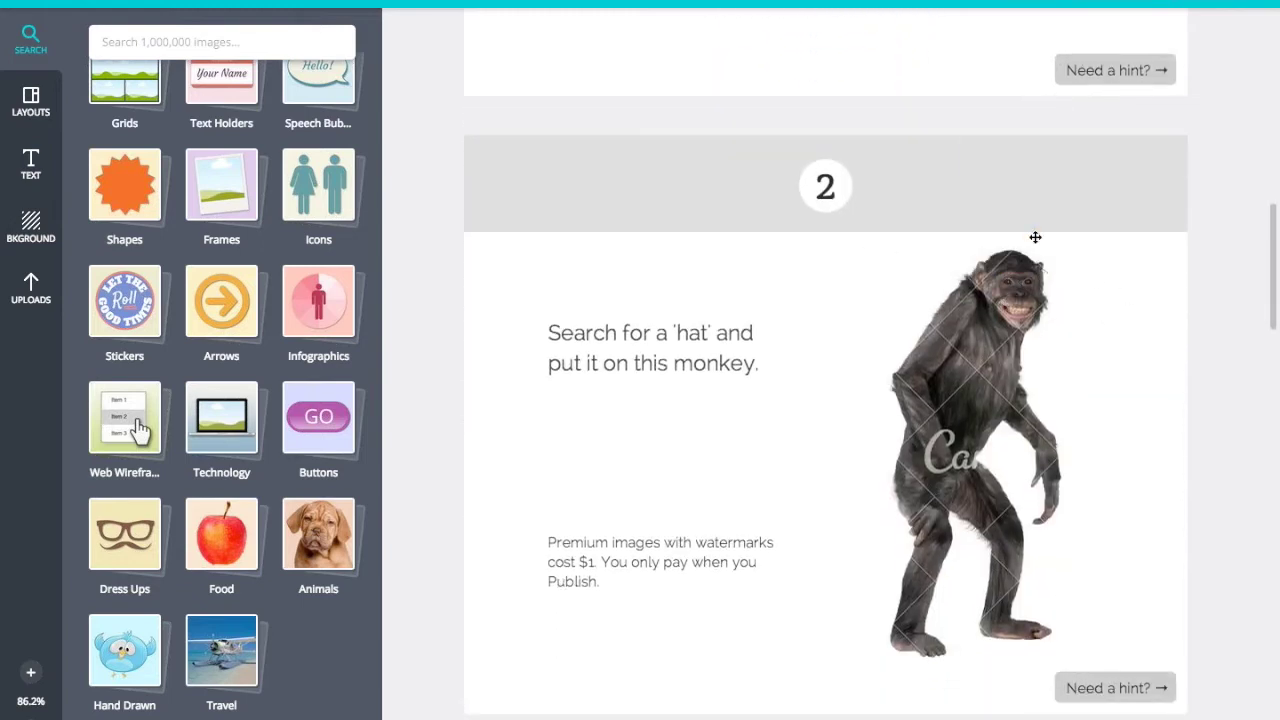
# Search 'hat' and place the pirate tricorn hat on the monkey's head
pyautogui.click(134, 41)
pyautogui.write('hat')
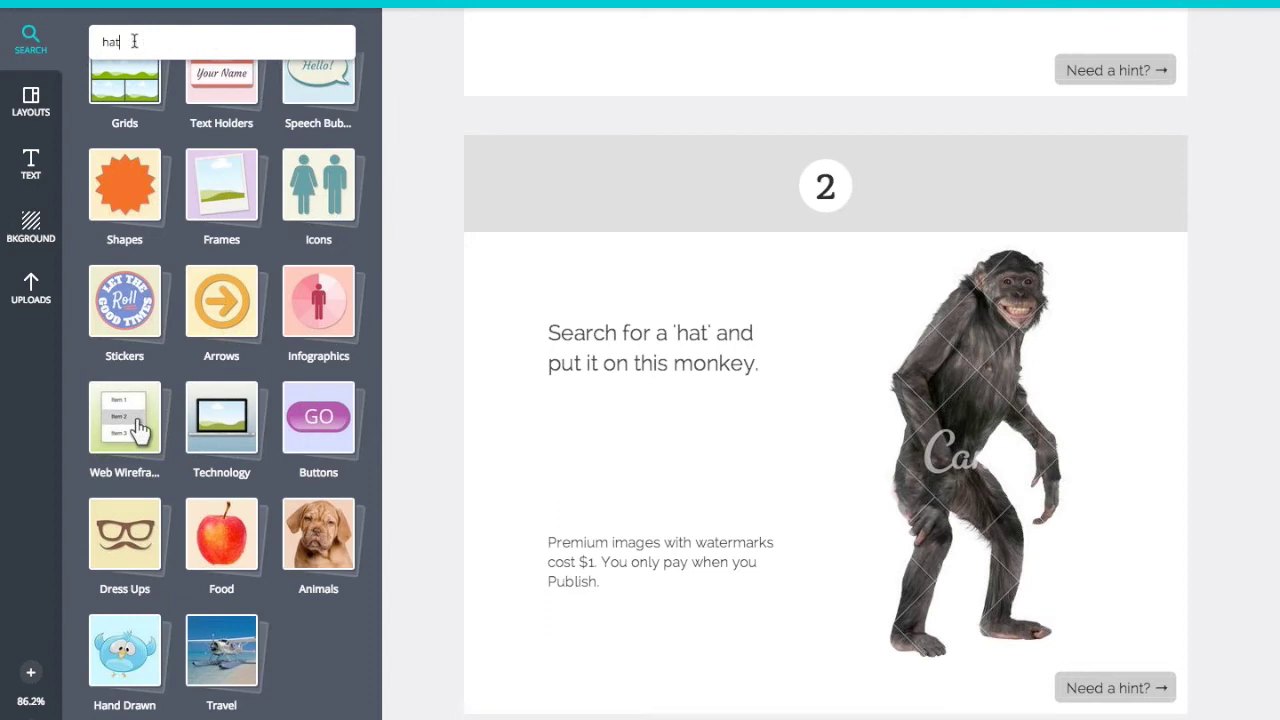
pyautogui.press('Return')
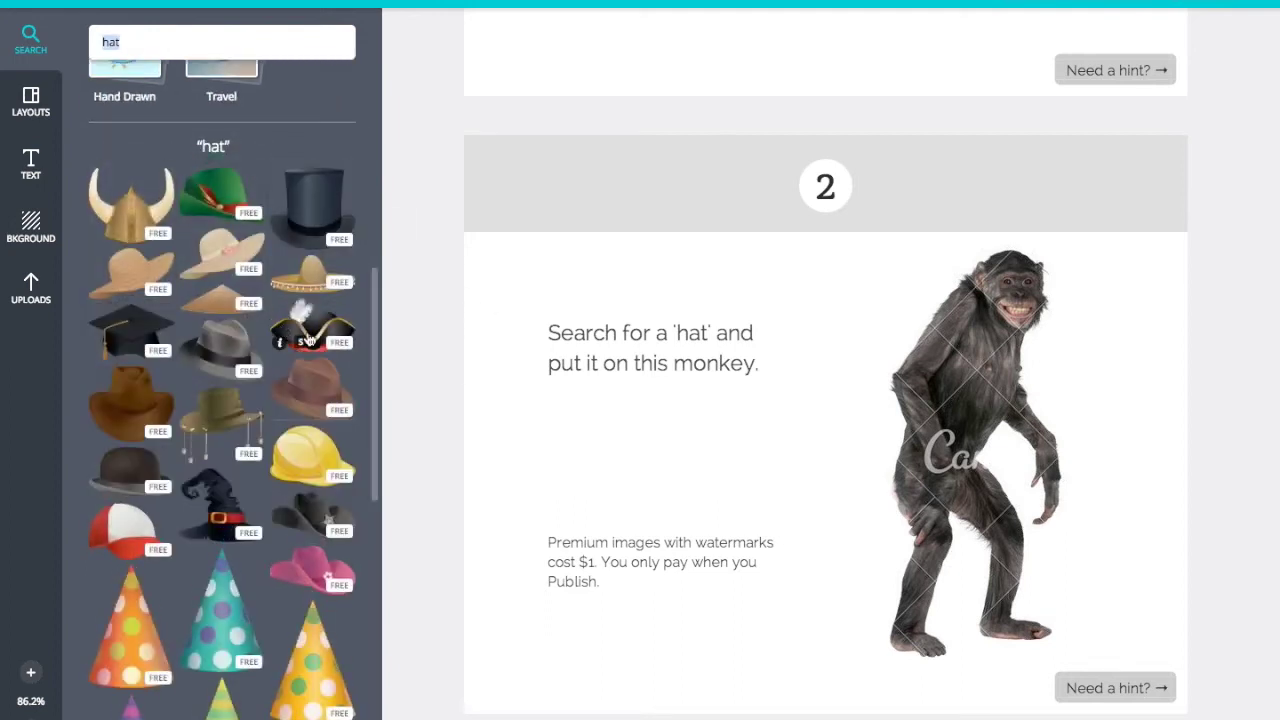
pyautogui.moveTo(309, 340); pyautogui.dragTo(1000, 253)
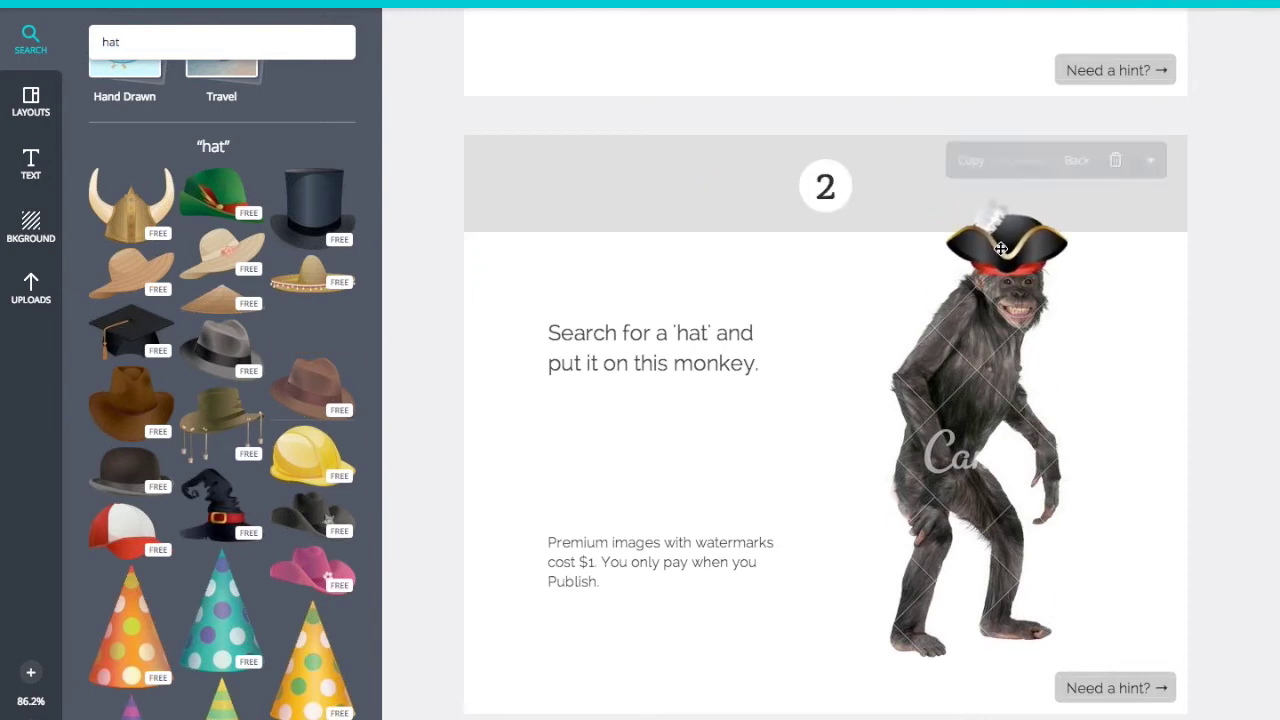
pyautogui.click(1190, 306)
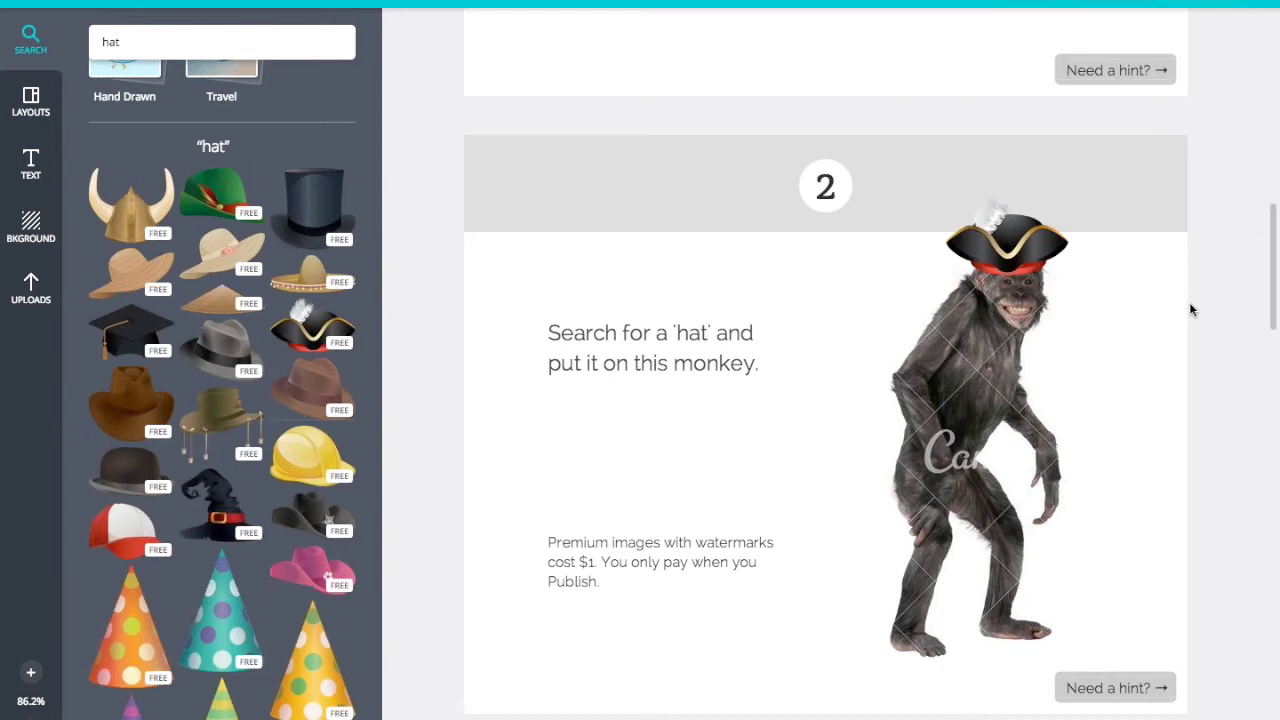
pyautogui.scroll(-1, 1189, 310)
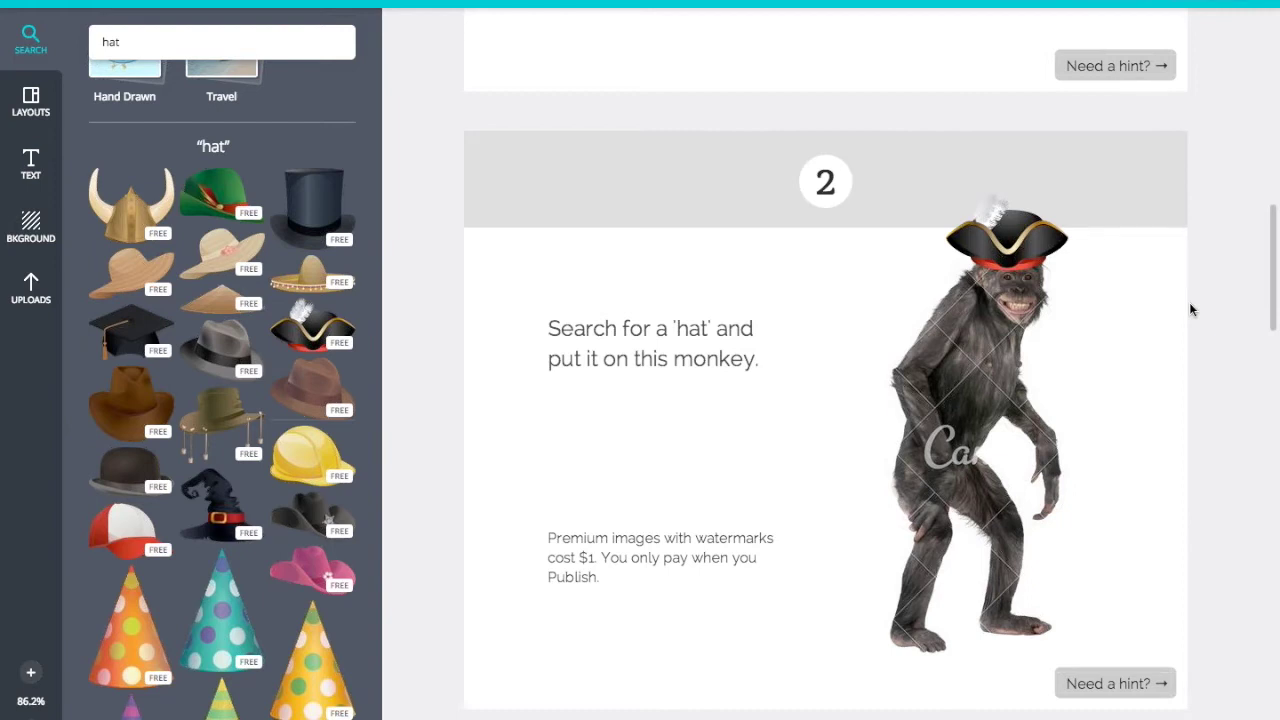
pyautogui.scroll(-5, 1189, 309)
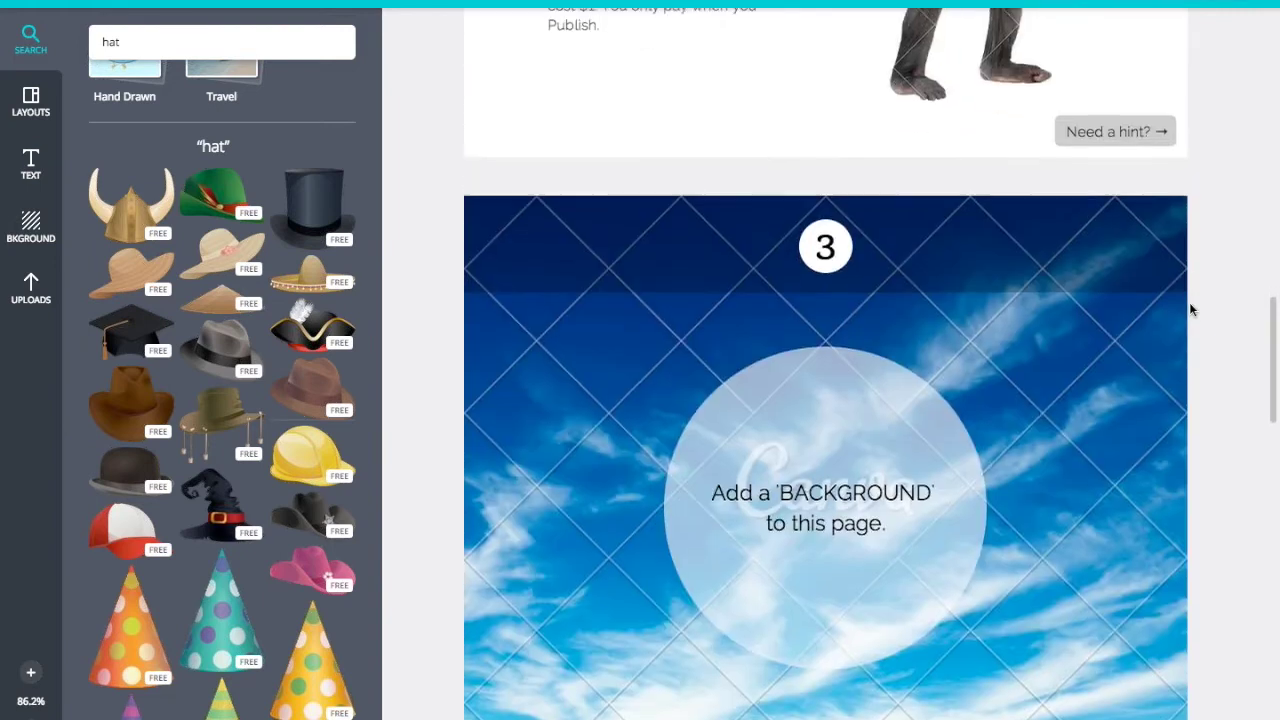
# Try pink and red-orange backgrounds, then apply the dark red chevron pattern to page 3
pyautogui.scroll(-1, 1189, 309)
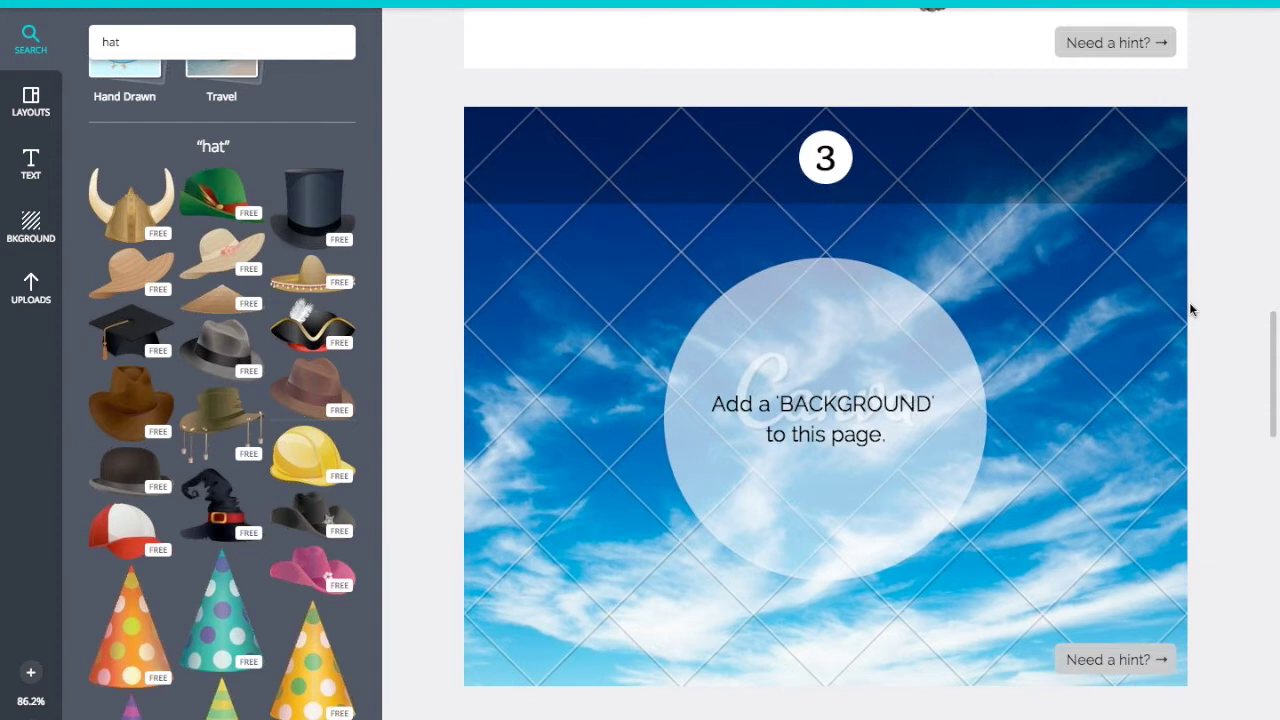
pyautogui.click(35, 230)
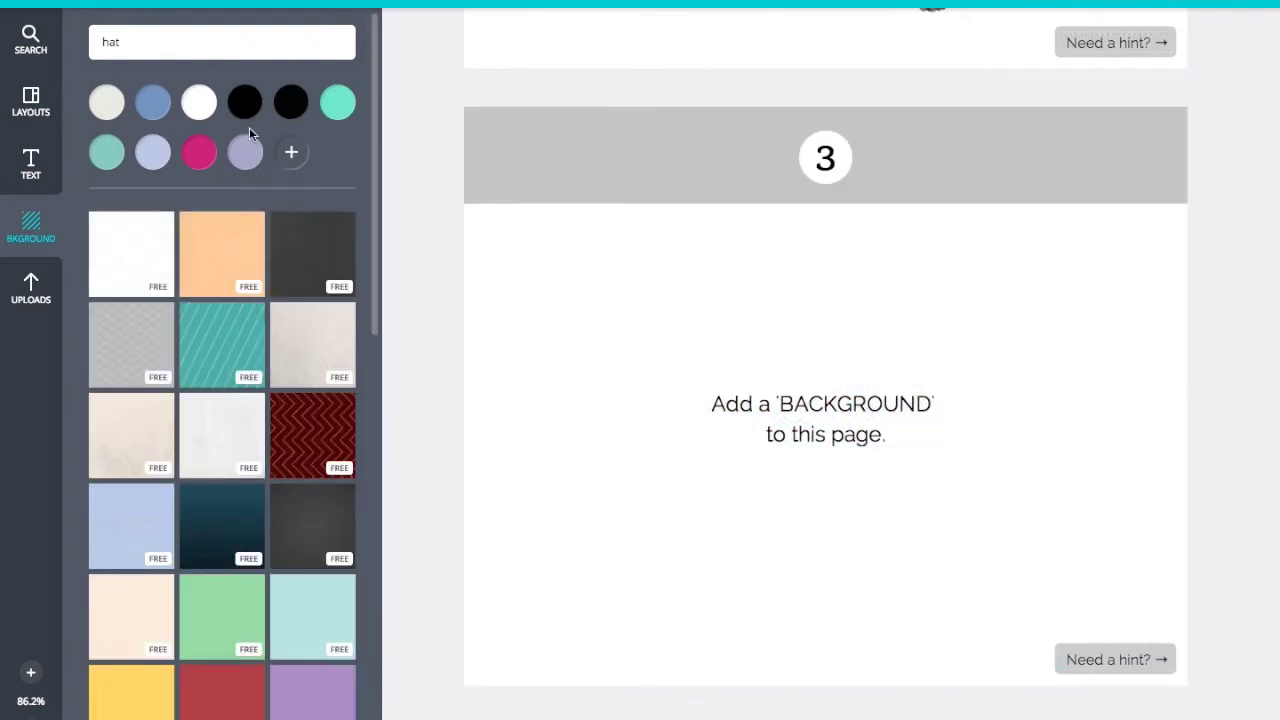
pyautogui.click(199, 165)
pyautogui.click(298, 160)
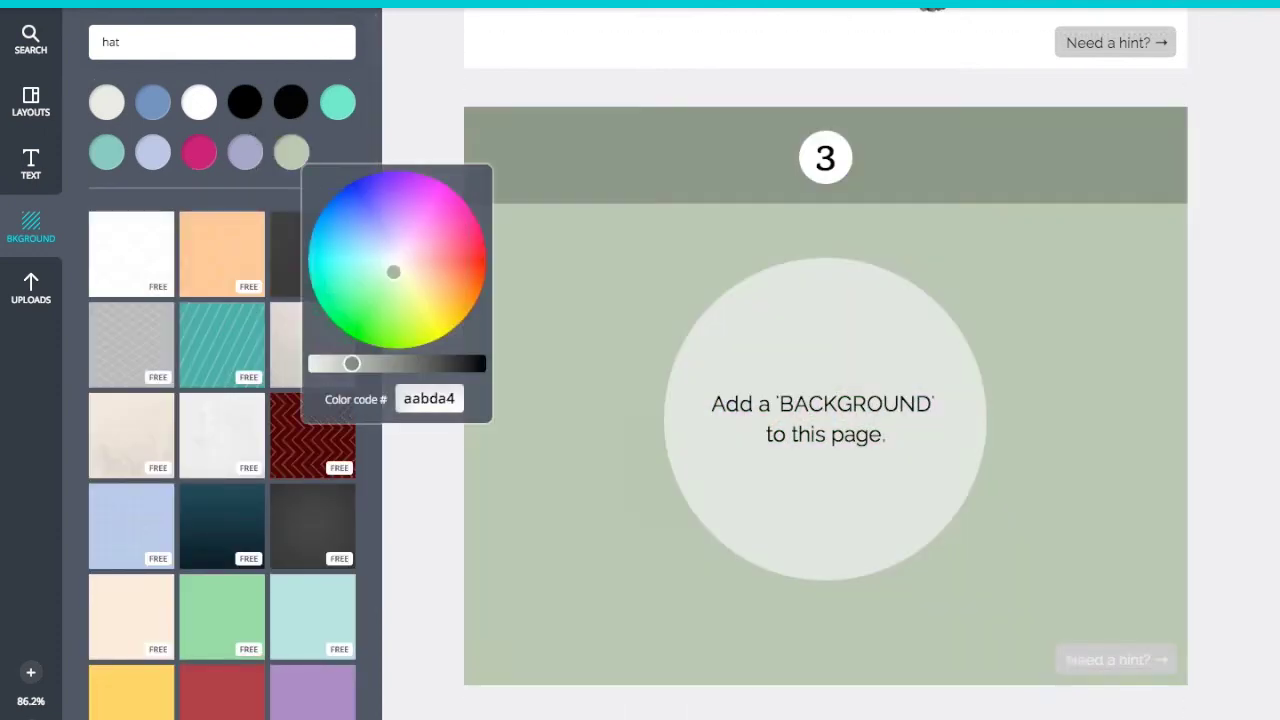
pyautogui.moveTo(460, 272); pyautogui.dragTo(471, 273)
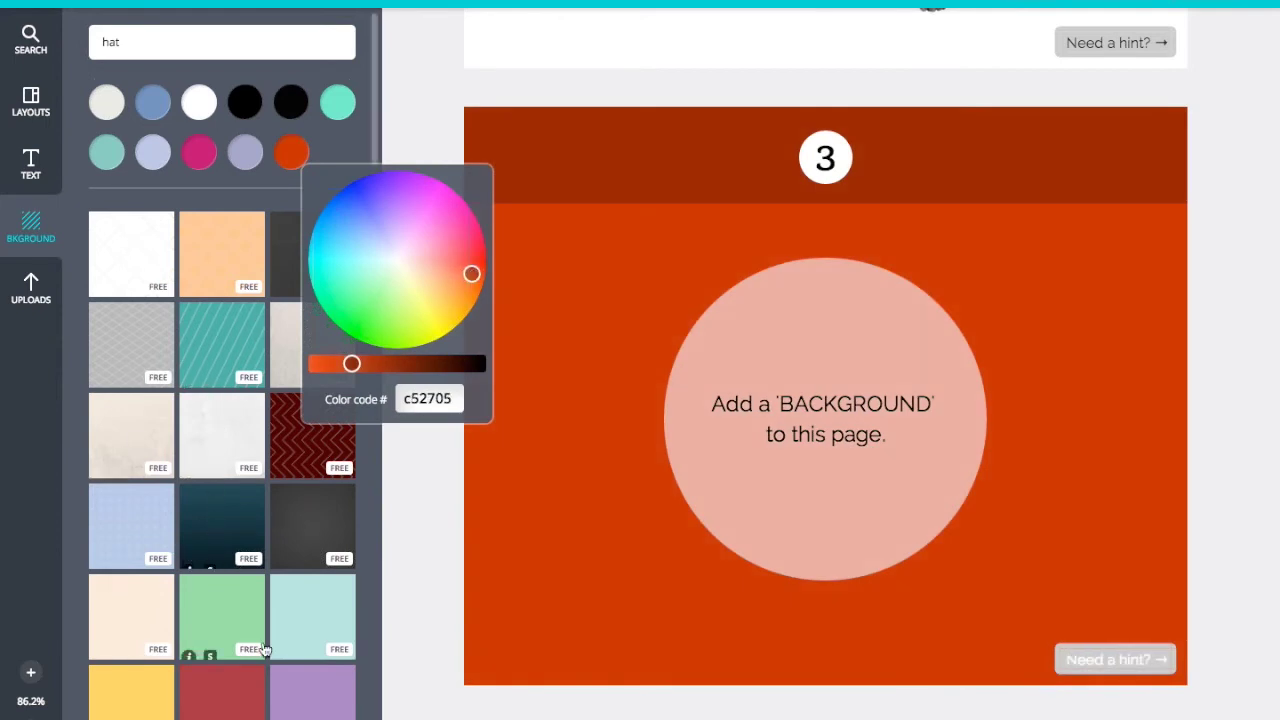
pyautogui.click(635, 470)
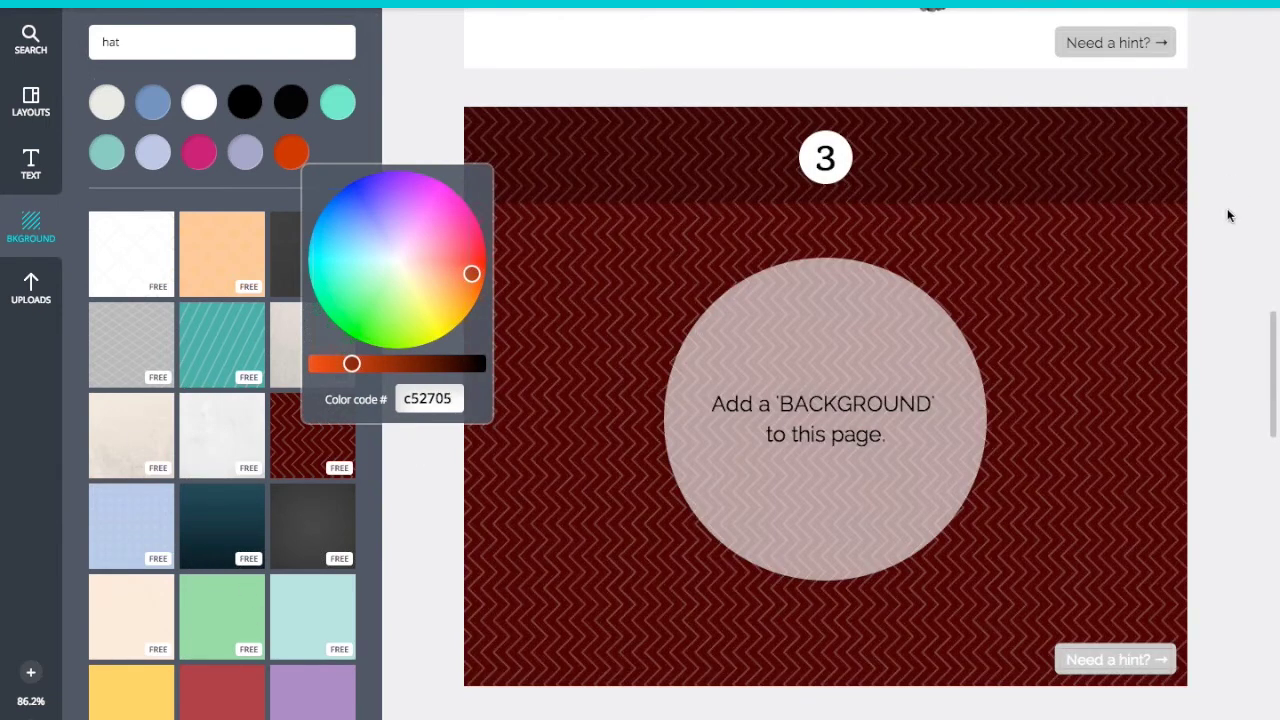
pyautogui.click(1228, 214)
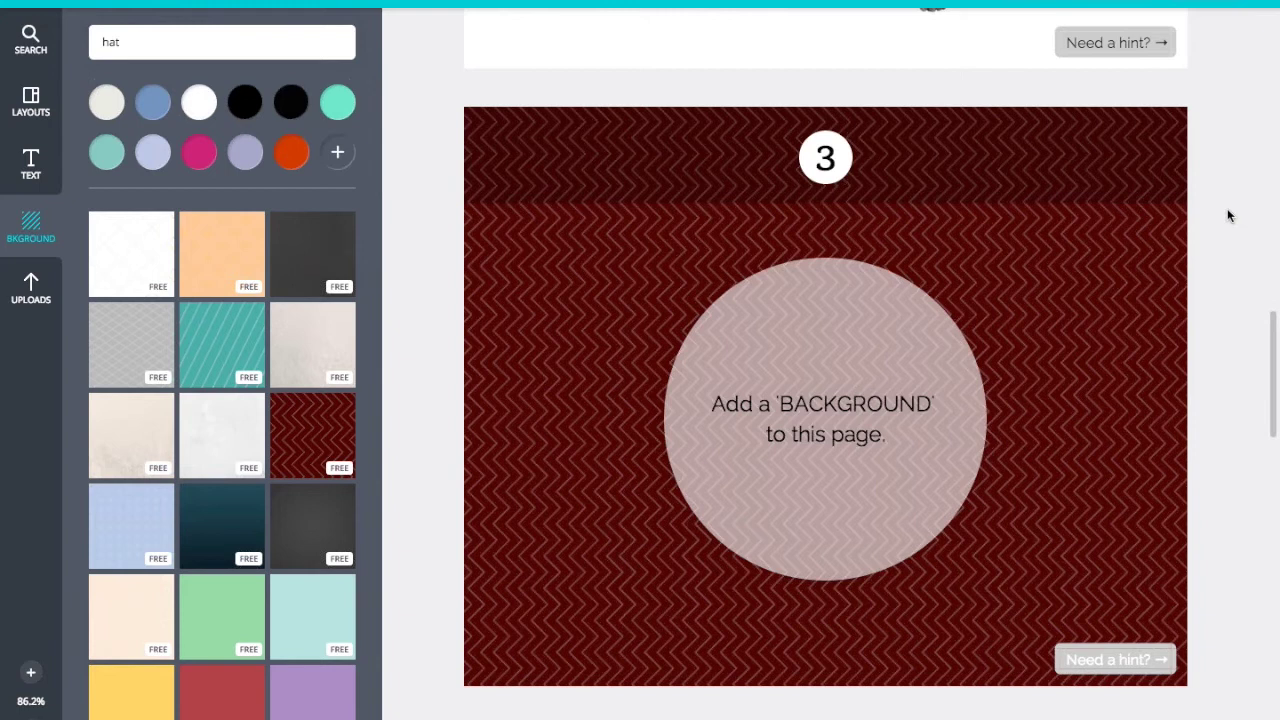
pyautogui.scroll(-3, 1228, 214)
pyautogui.scroll(-3, 1228, 214)
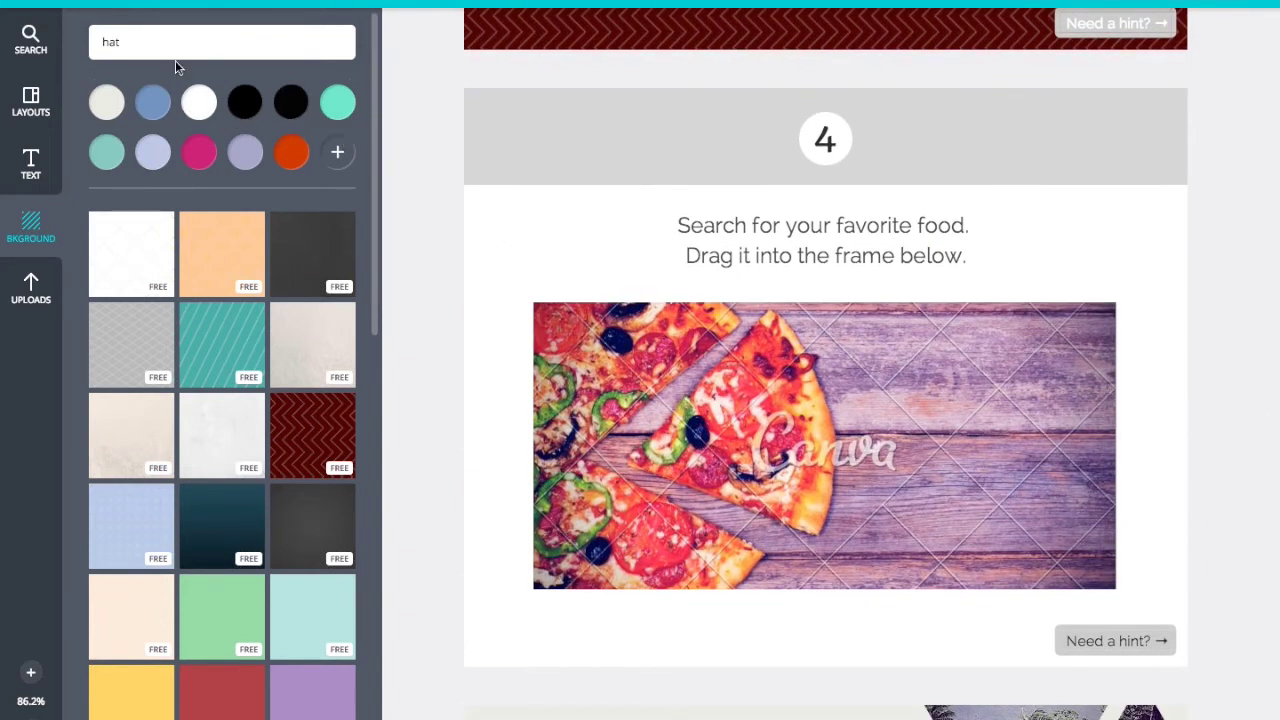
# Search 'sushi' and drop a sushi photo into the pizza frame
pyautogui.click(150, 44)
pyautogui.write('sushi')
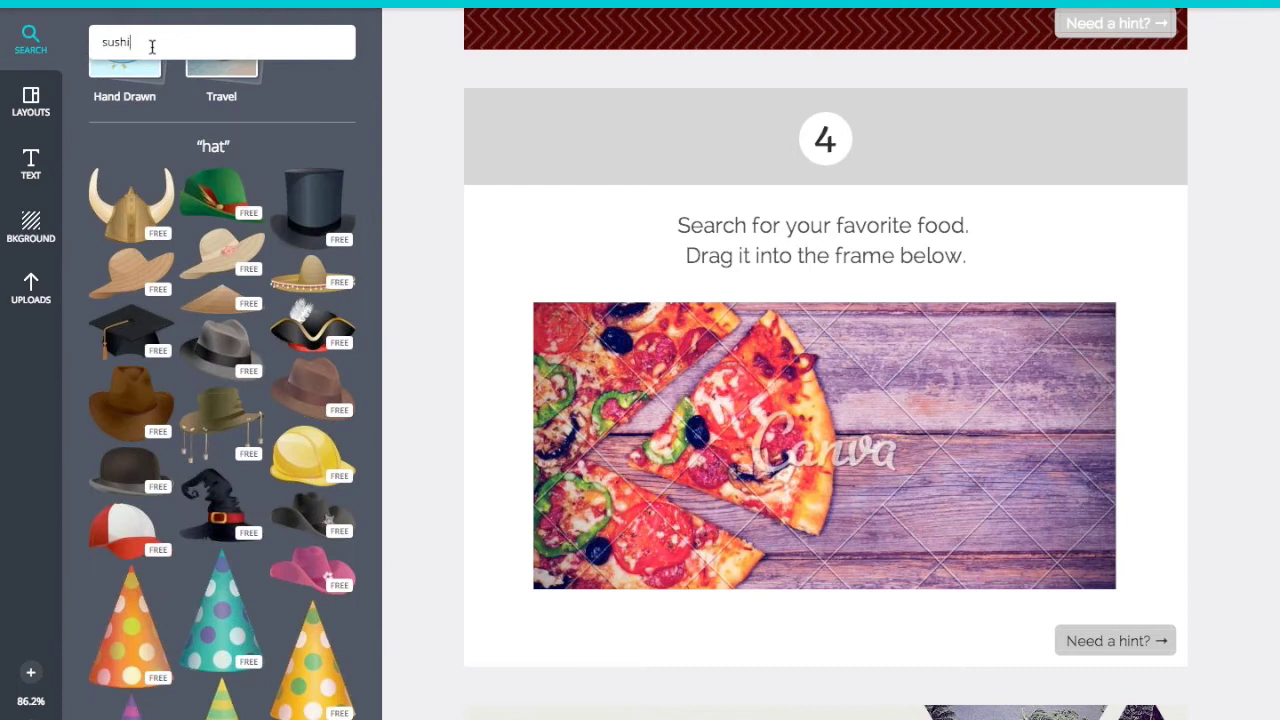
pyautogui.press('Return')
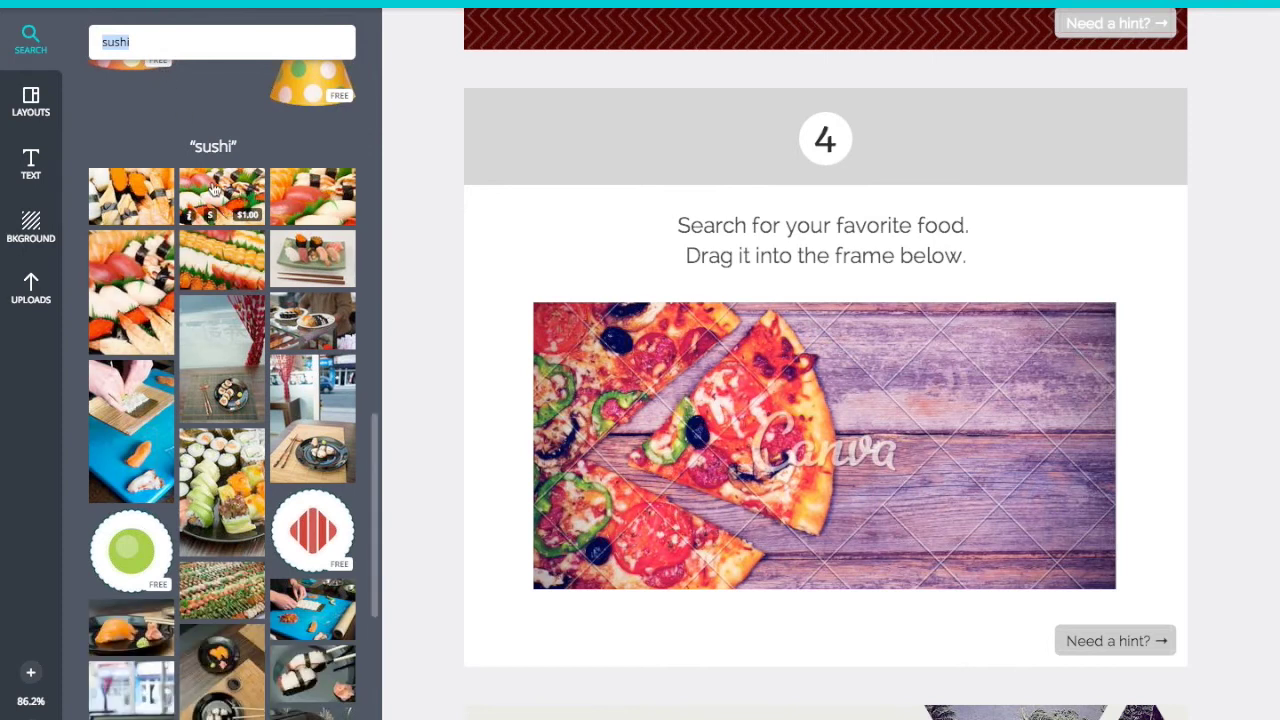
pyautogui.moveTo(268, 200); pyautogui.dragTo(822, 415)
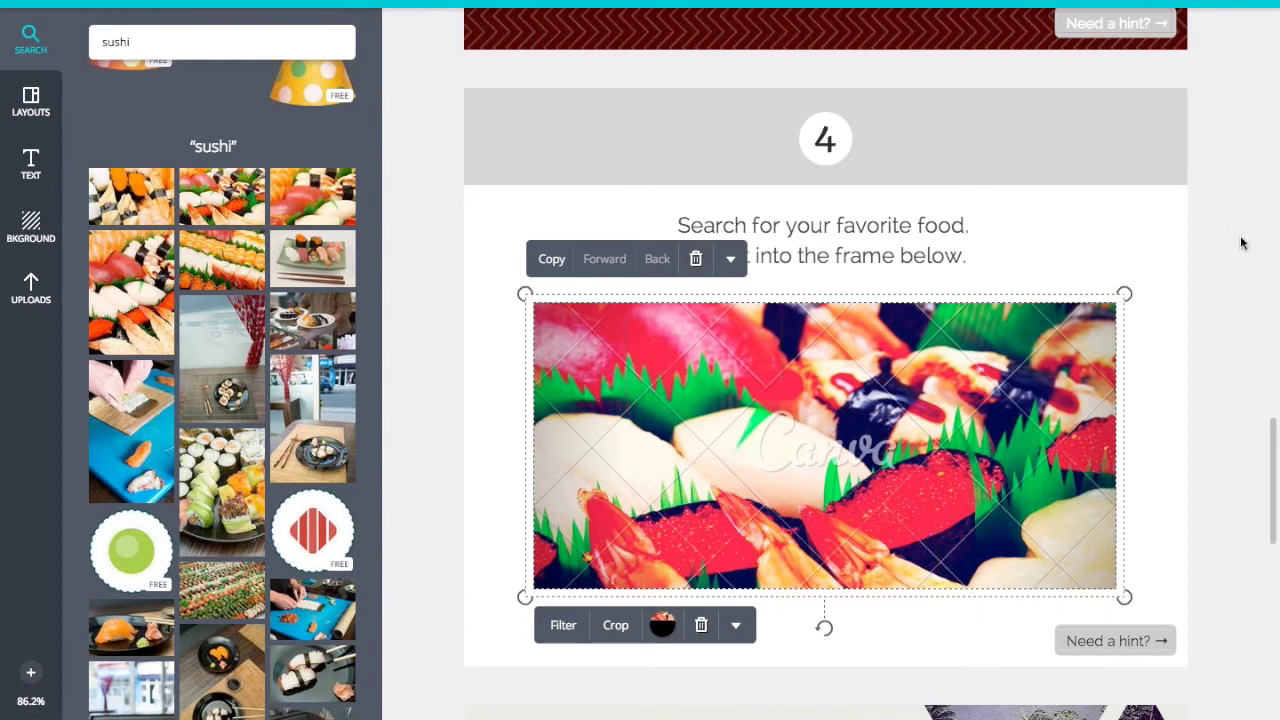
pyautogui.click(1241, 243)
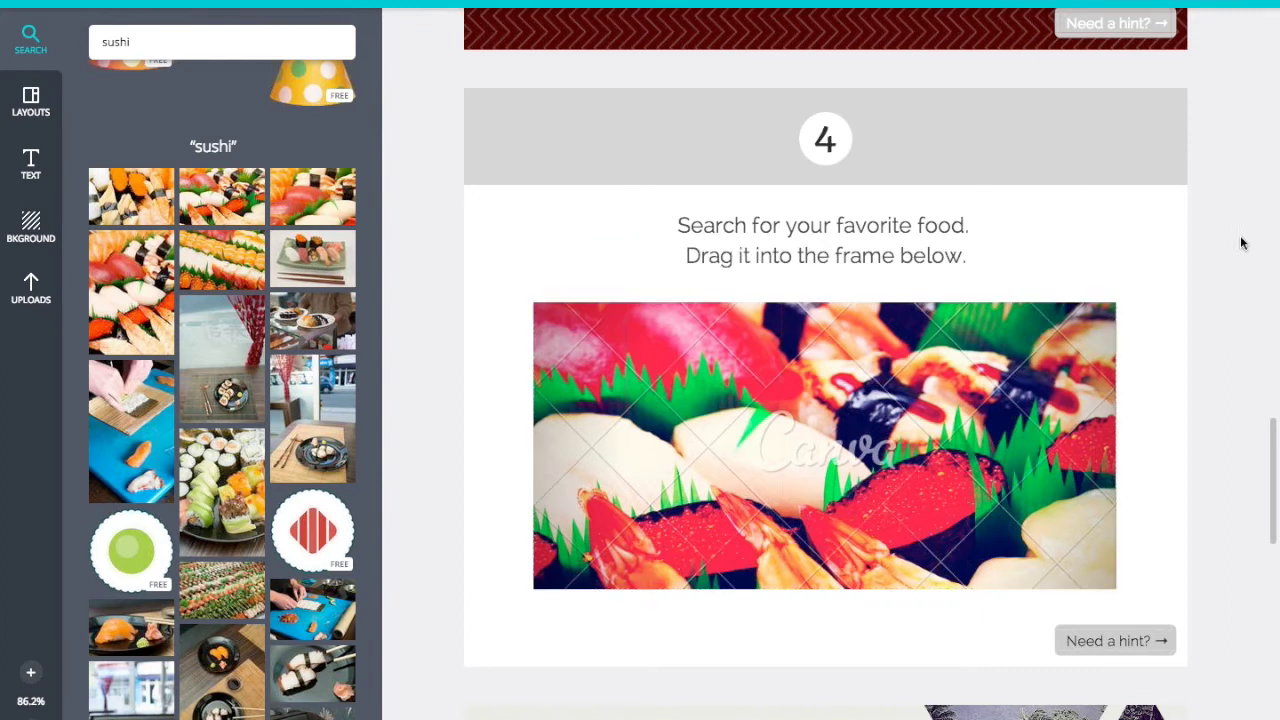
pyautogui.click(1042, 348)
# Apply the Festive filter to the sushi photo and adjust its brightness and blur
pyautogui.click(660, 625)
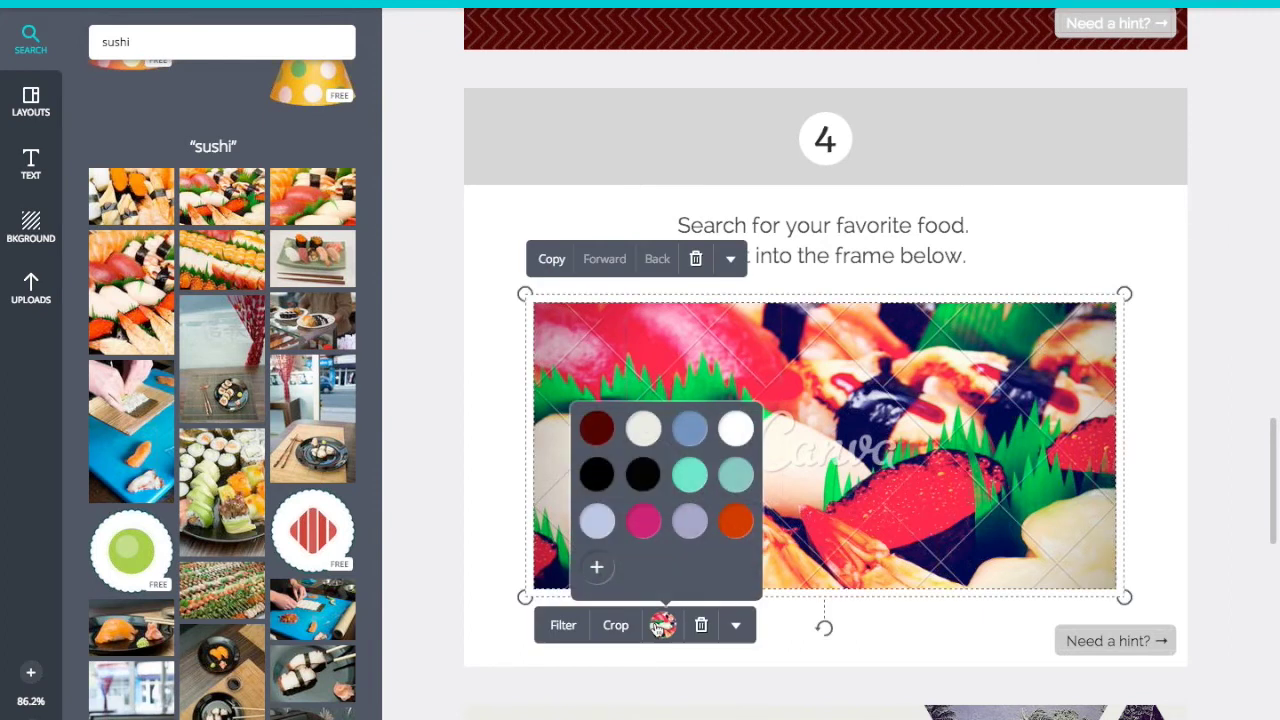
pyautogui.click(565, 627)
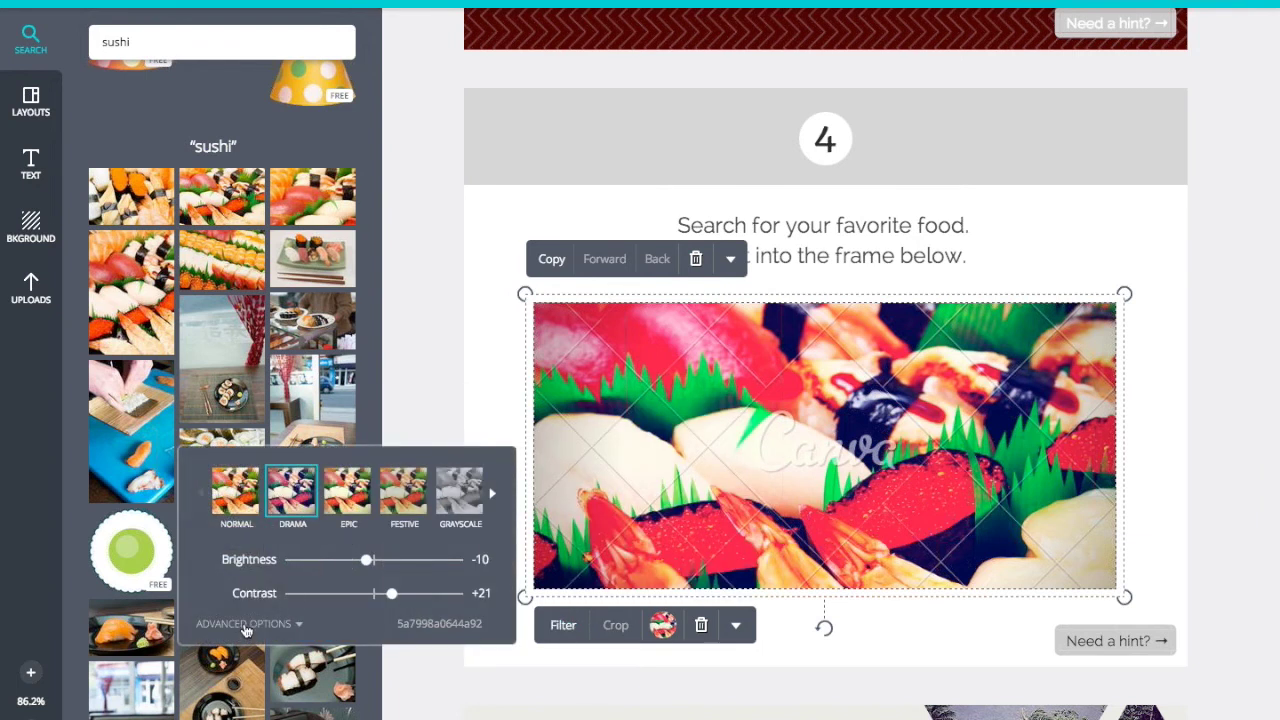
pyautogui.click(245, 623)
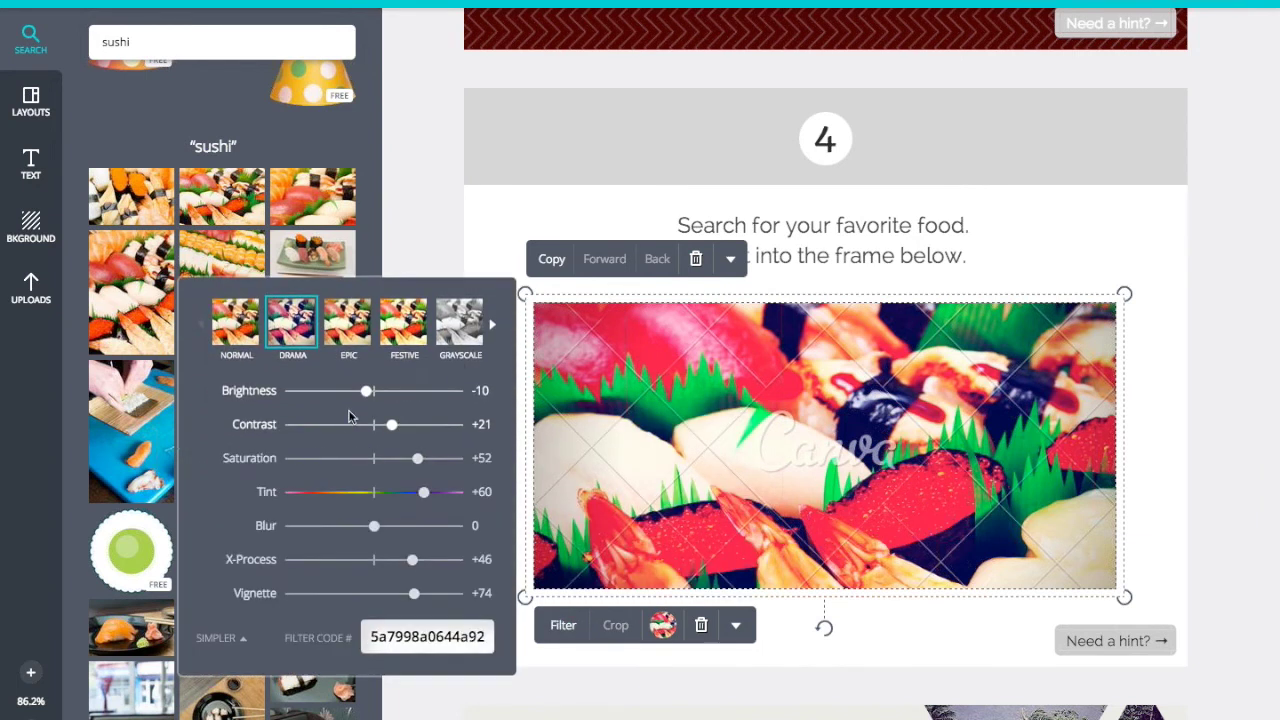
pyautogui.click(455, 333)
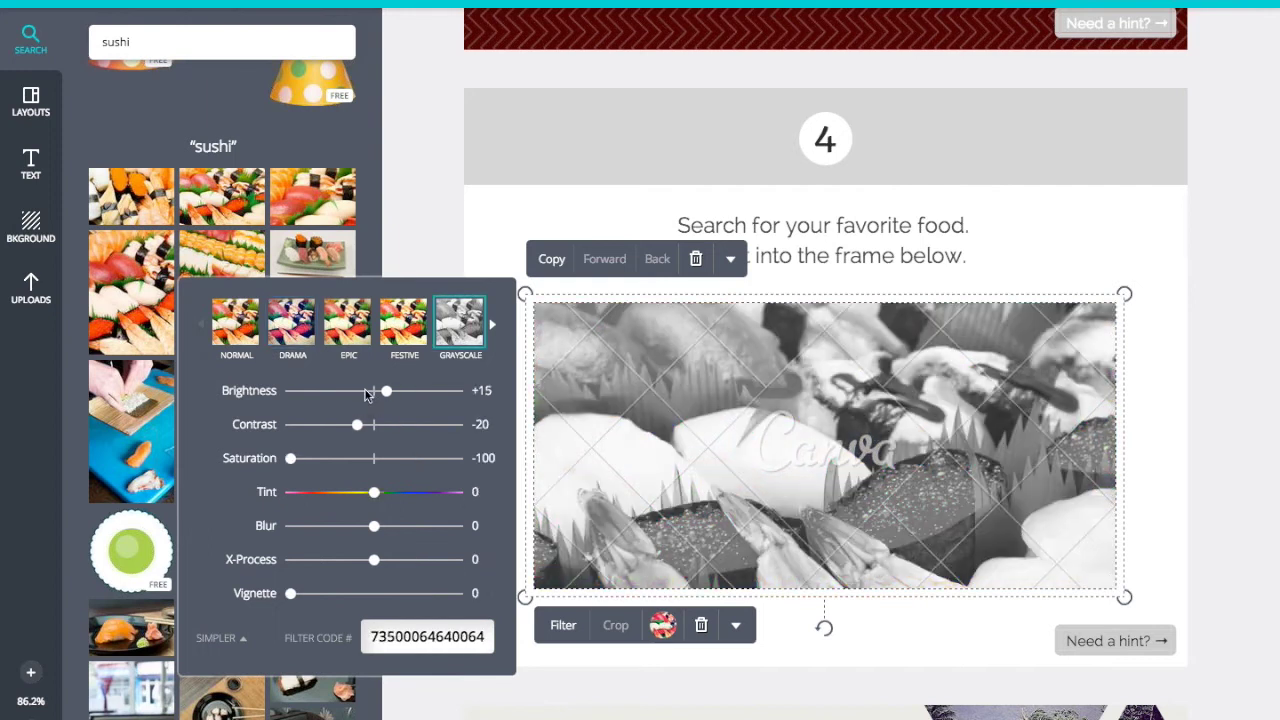
pyautogui.click(404, 322)
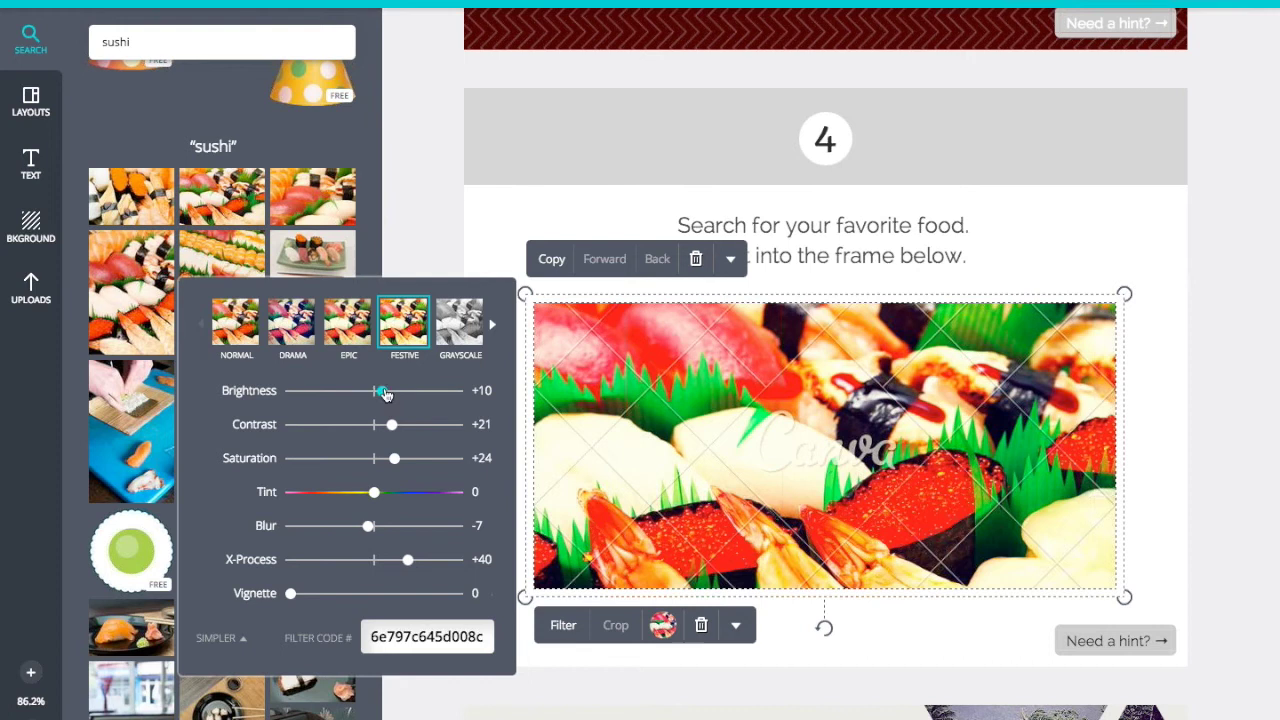
pyautogui.moveTo(383, 397); pyautogui.dragTo(402, 426)
pyautogui.moveTo(365, 524)
pyautogui.mouseDown()
pyautogui.moveTo(428, 527)
pyautogui.moveTo(372, 533)
pyautogui.mouseUp()
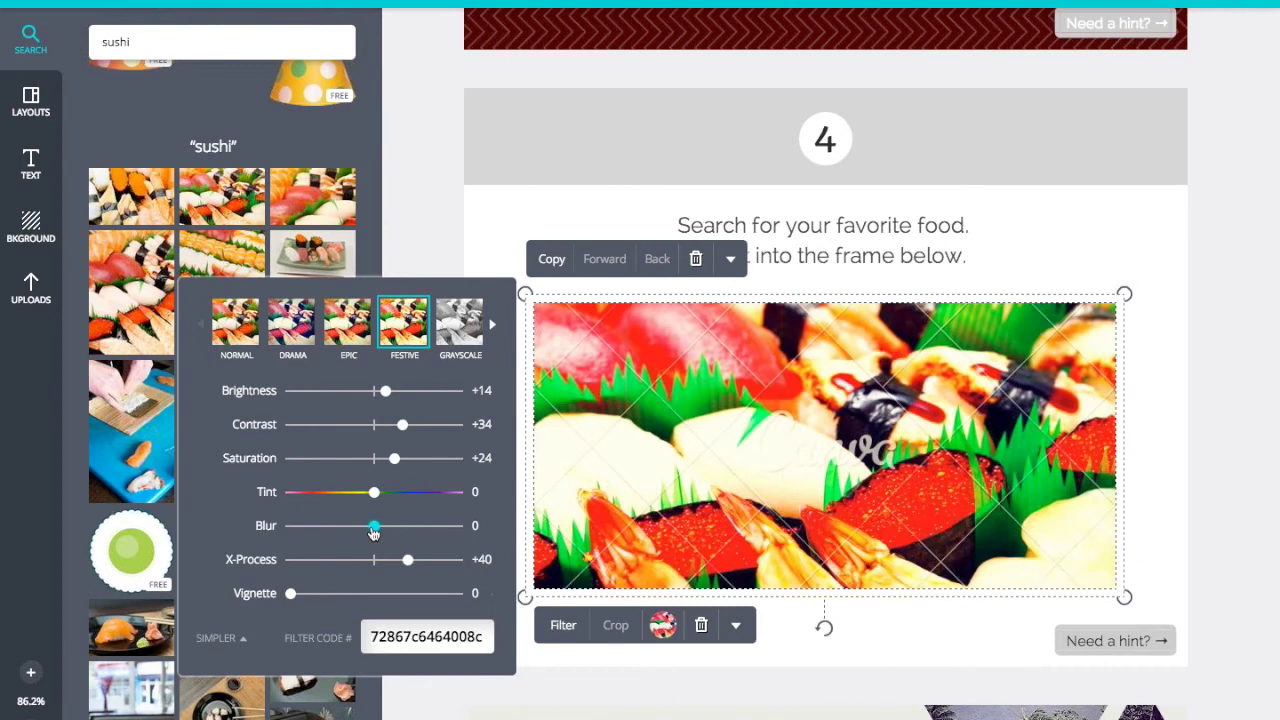
pyautogui.click(1182, 314)
# Apply the Autumn Sale layout over the Palm Tree Paradise page and mark the challenges finished
pyautogui.scroll(-5, 1183, 314)
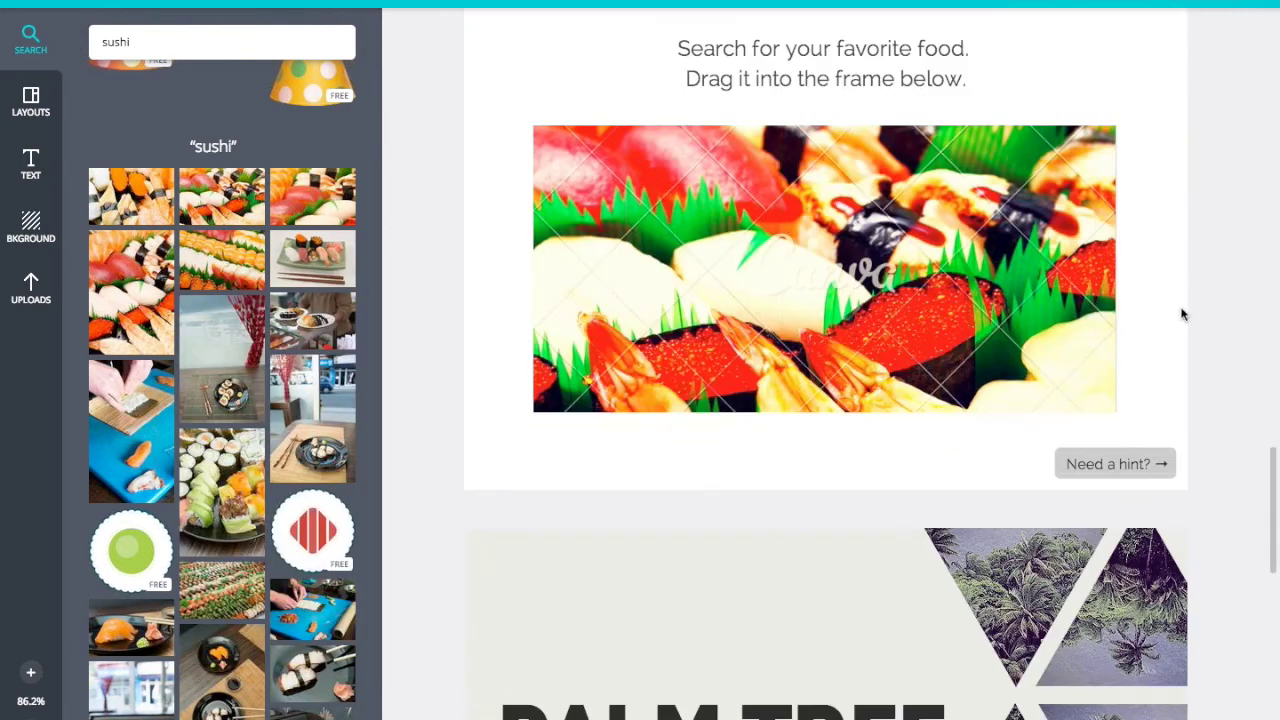
pyautogui.click(30, 100)
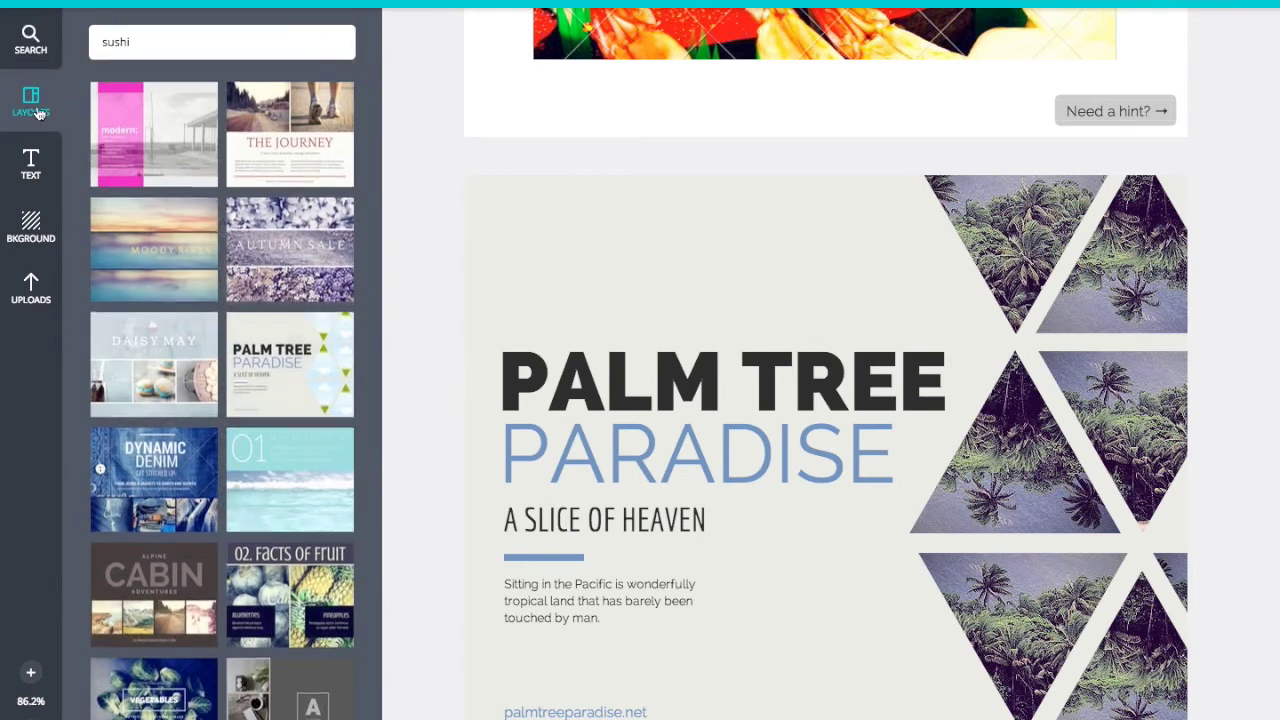
pyautogui.moveTo(265, 248); pyautogui.dragTo(814, 403)
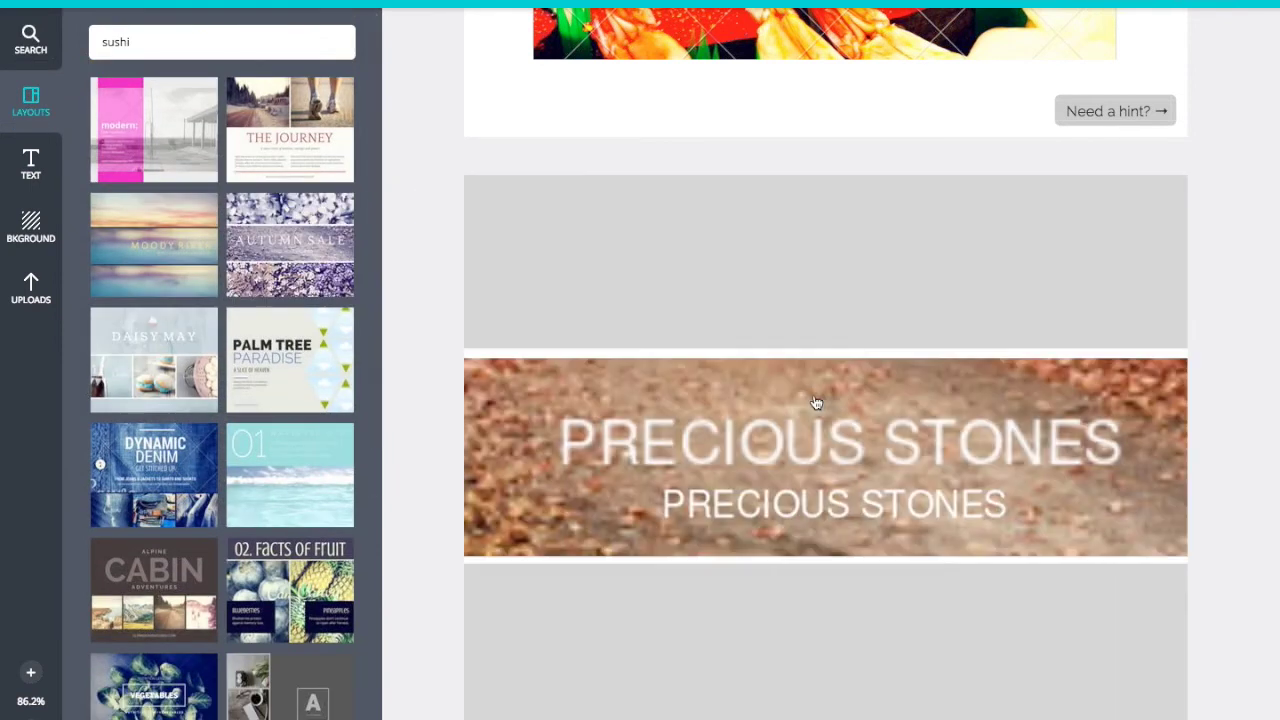
pyautogui.scroll(-1, 815, 397)
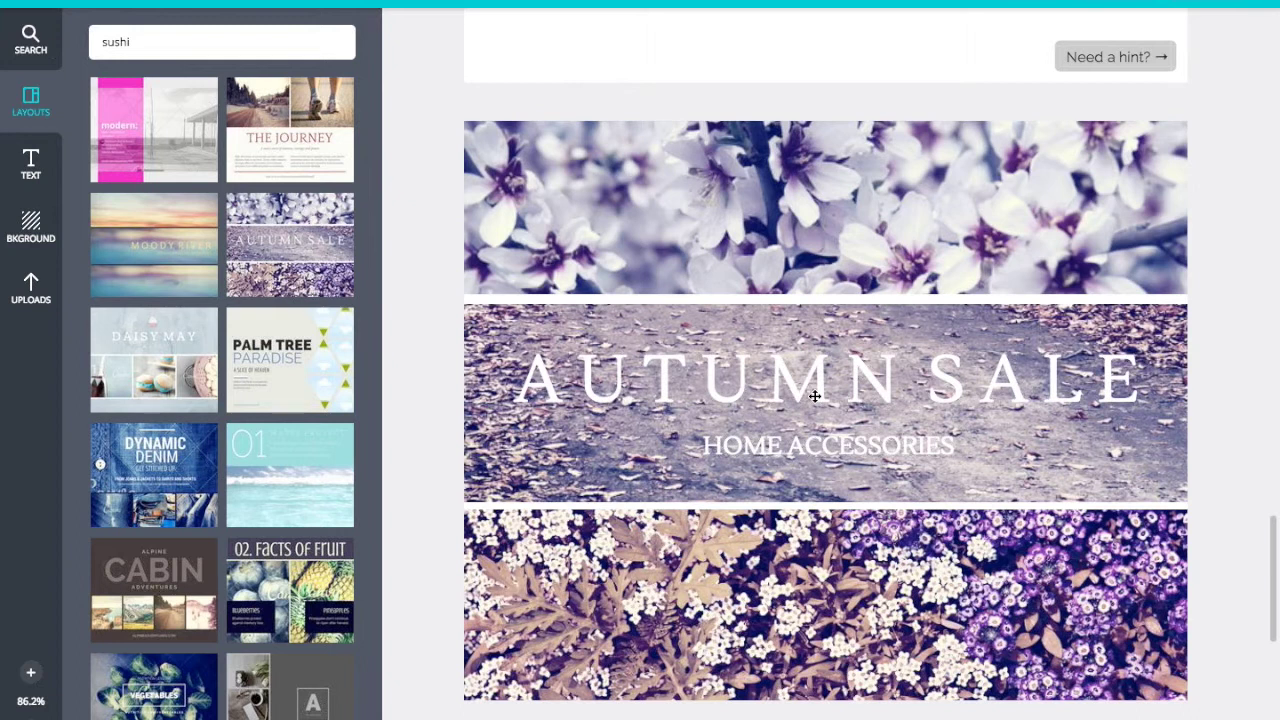
pyautogui.scroll(-5, 815, 396)
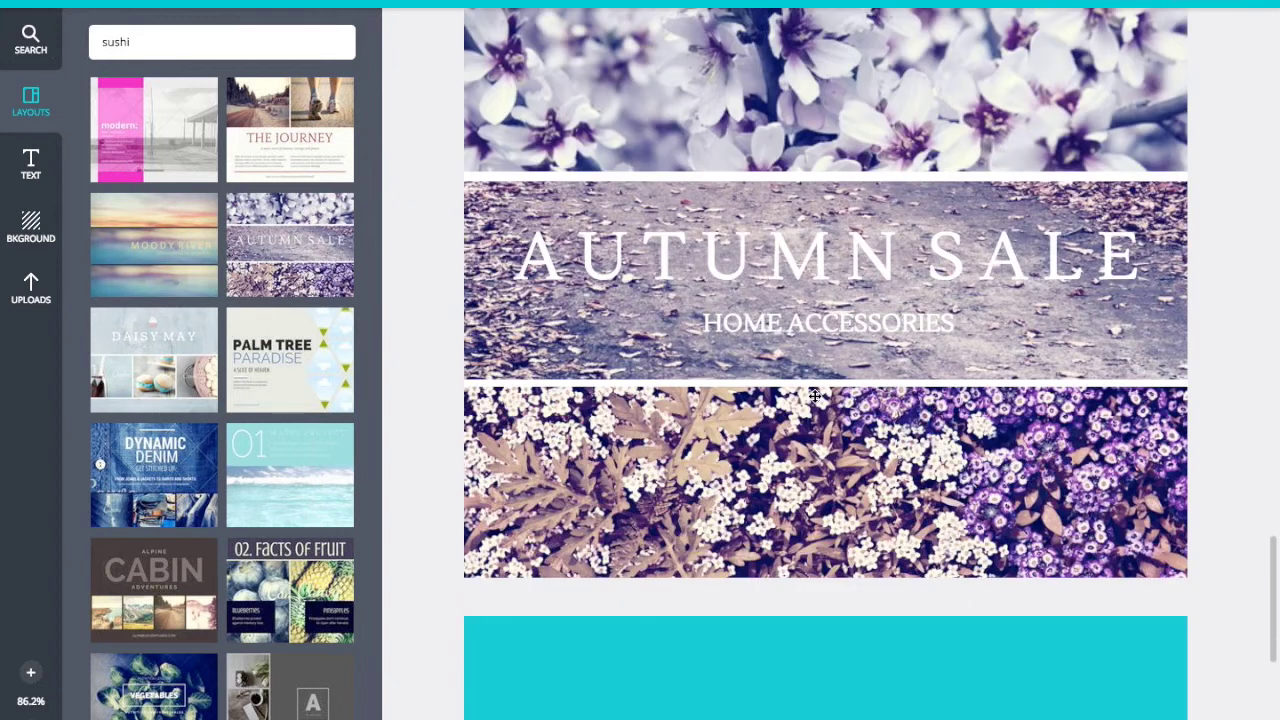
pyautogui.click(794, 457)
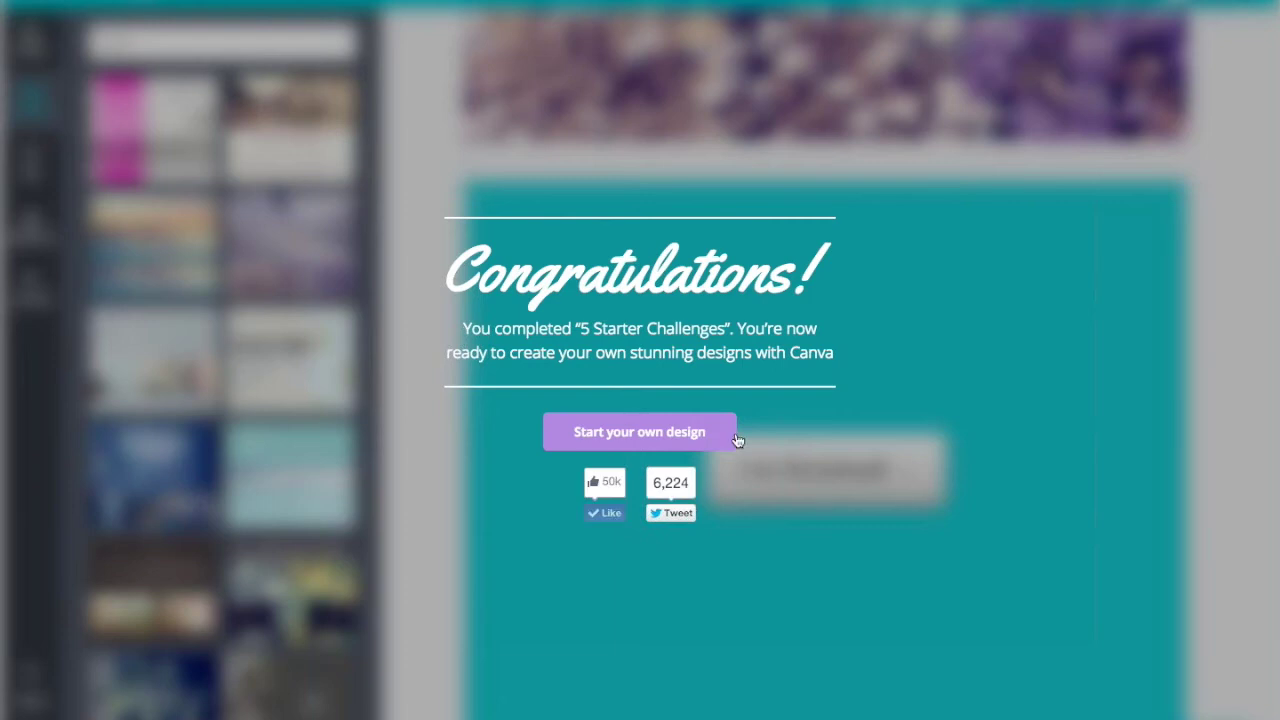
# Choose Start your own design and confirm leaving the challenges page
pyautogui.click(672, 420)
pyautogui.press('Escape')
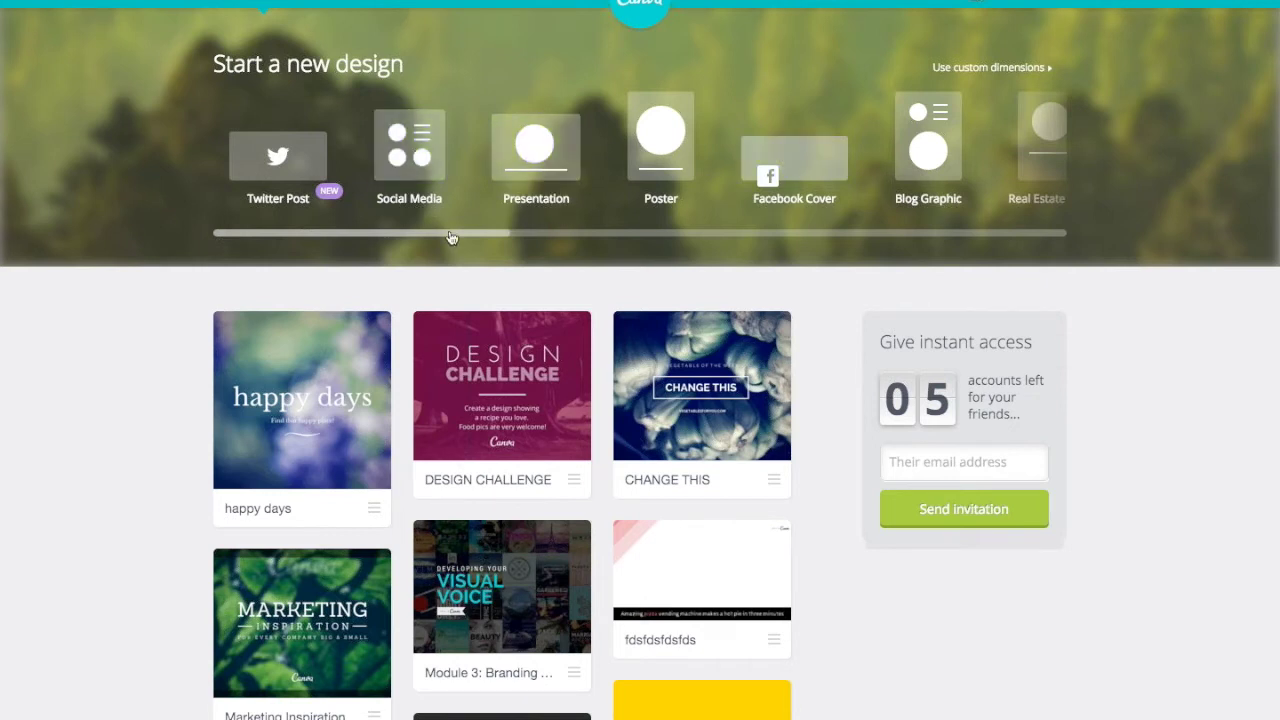
# Scroll the Start a new design carousel to pick a blank design type
pyautogui.moveTo(447, 238); pyautogui.dragTo(673, 223)
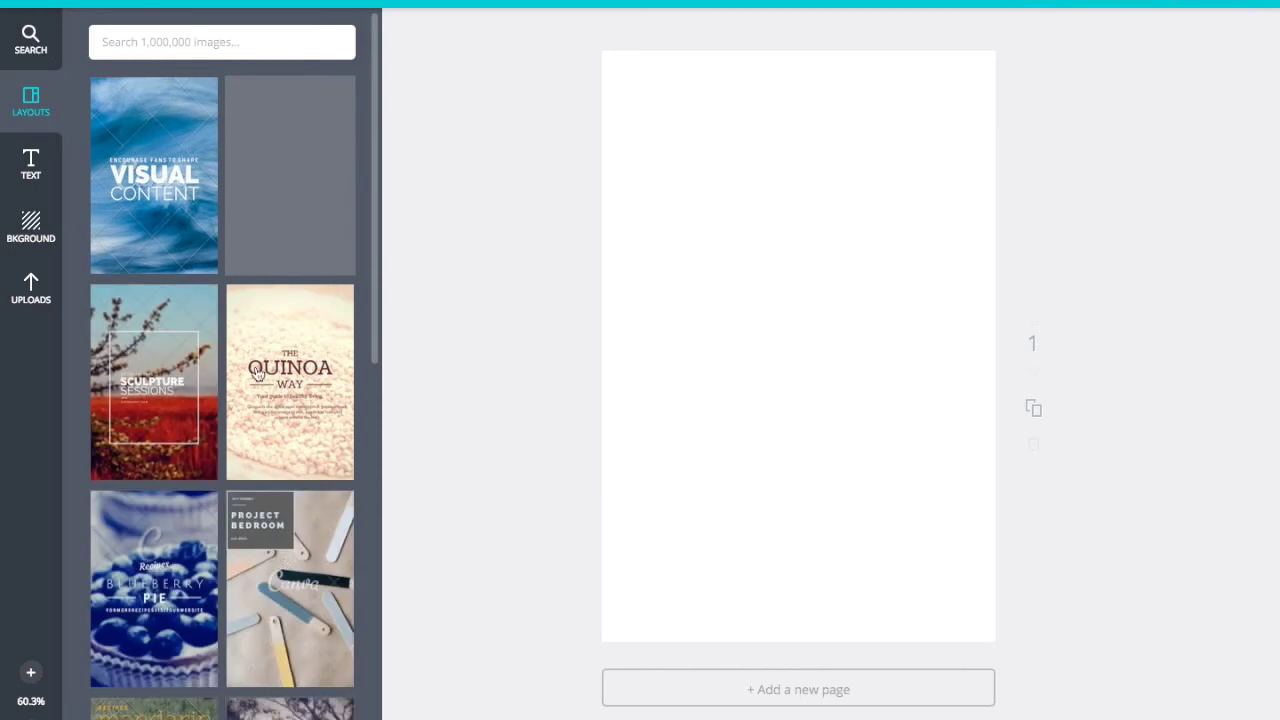
# Drag The Quinoa Way layout thumbnail onto the blank page
pyautogui.moveTo(277, 361); pyautogui.dragTo(850, 250)
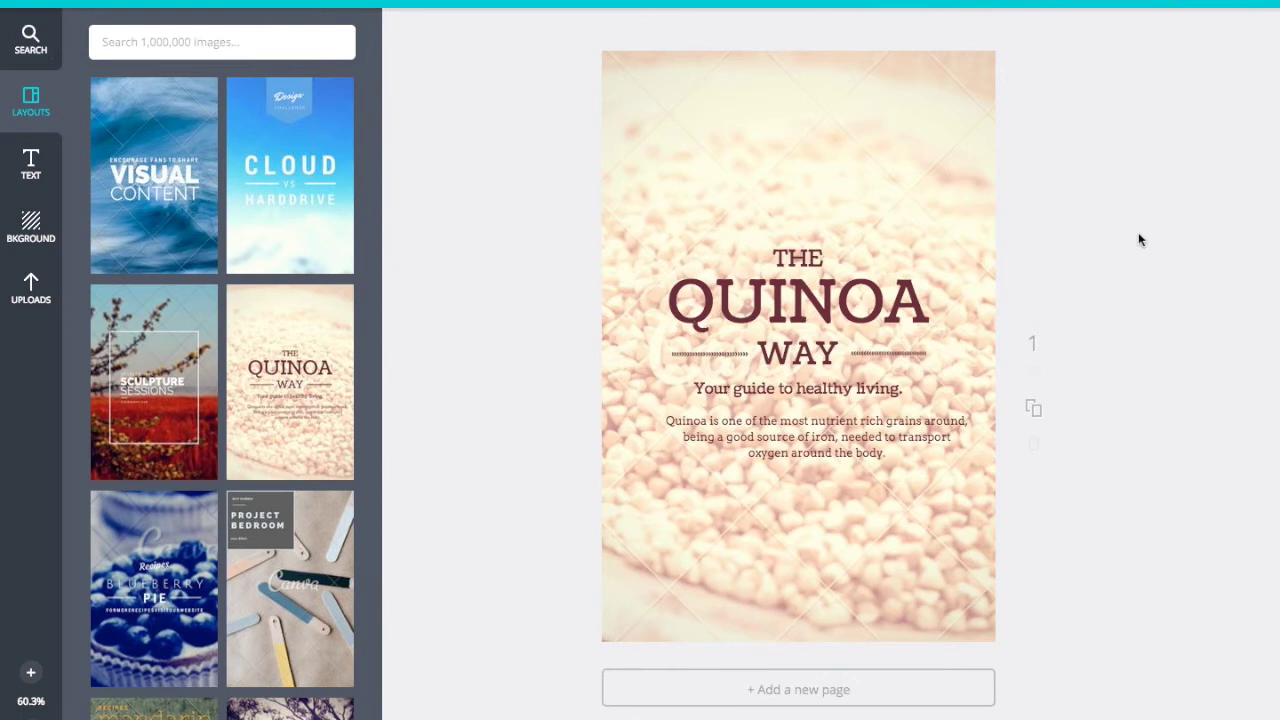
# Try a white textured background, then switch the page to the Sculpture Sessions layout
pyautogui.click(43, 221)
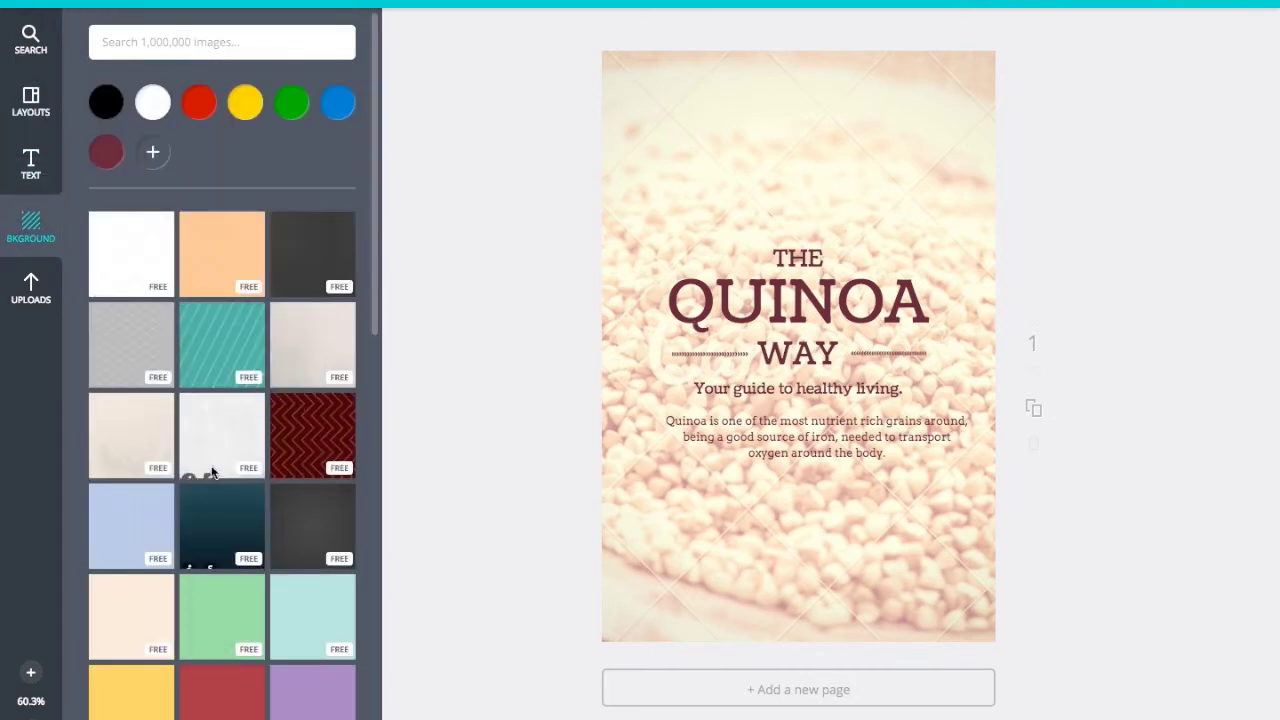
pyautogui.moveTo(212, 468); pyautogui.dragTo(740, 169)
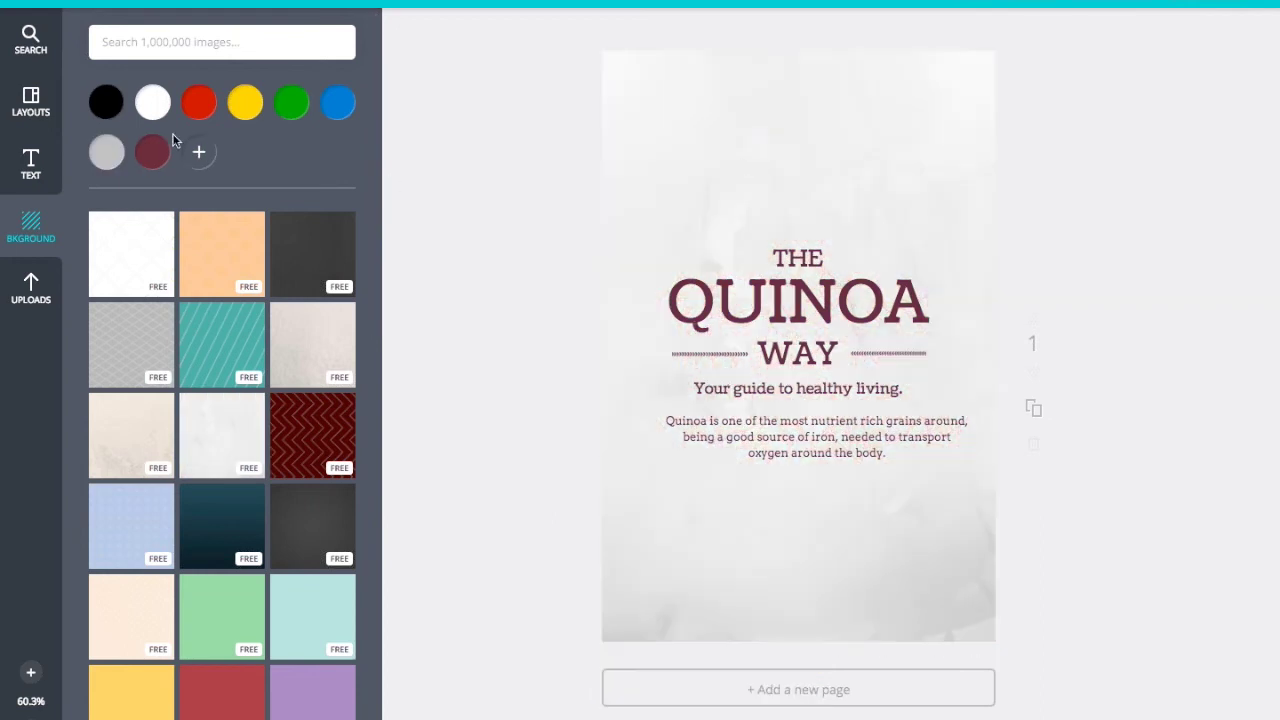
pyautogui.click(31, 102)
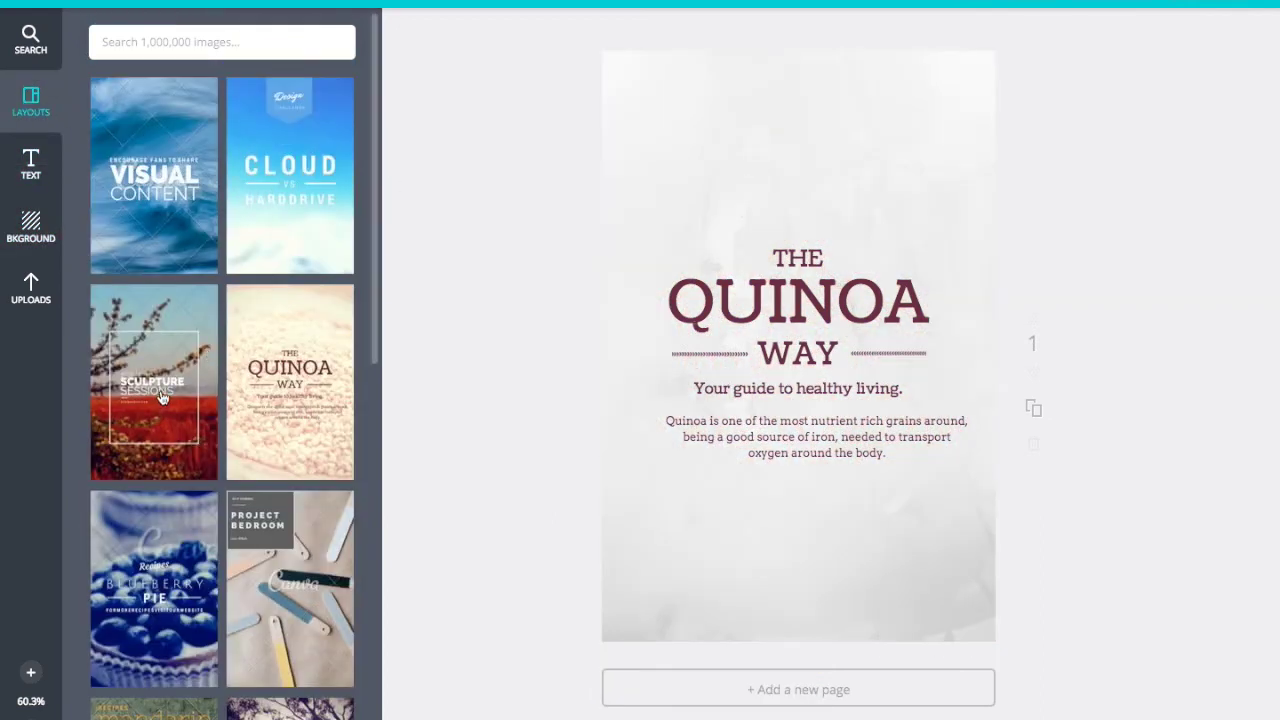
pyautogui.moveTo(208, 369)
pyautogui.mouseDown()
pyautogui.moveTo(807, 301)
pyautogui.moveTo(815, 318)
pyautogui.mouseUp()
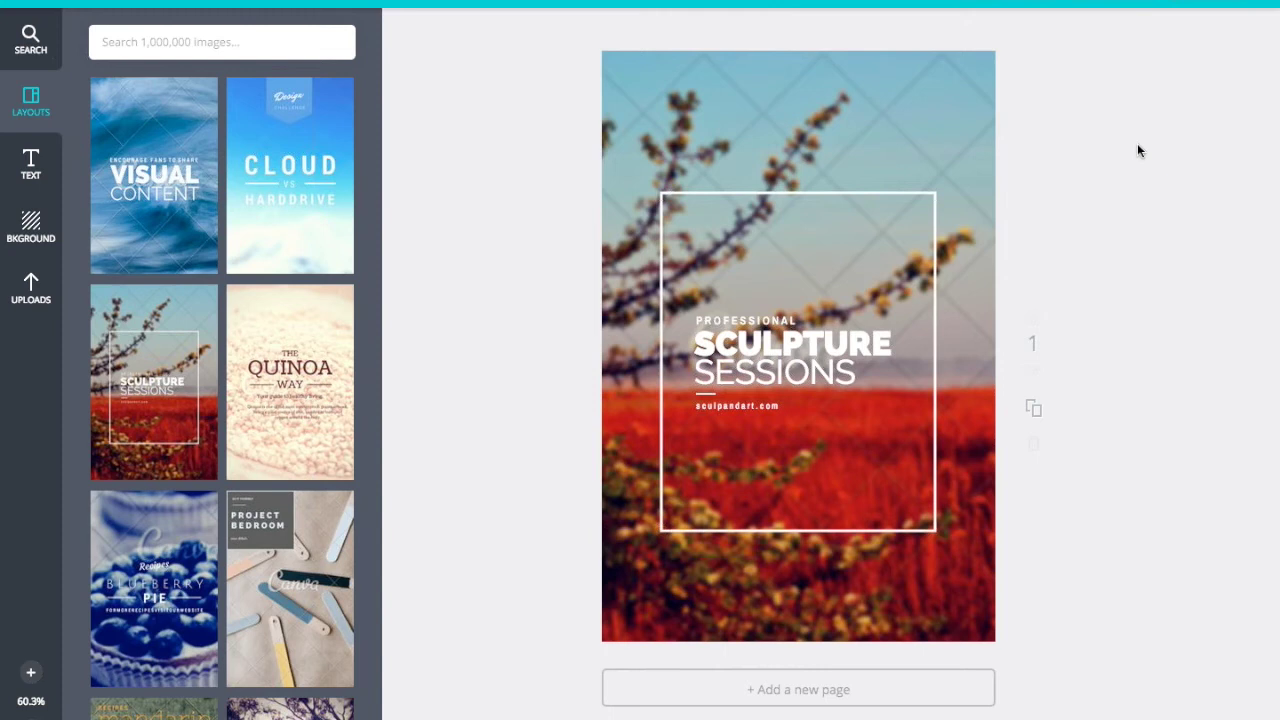
# Search Canva's stock photos for "beach" to list beach images
pyautogui.click(30, 162)
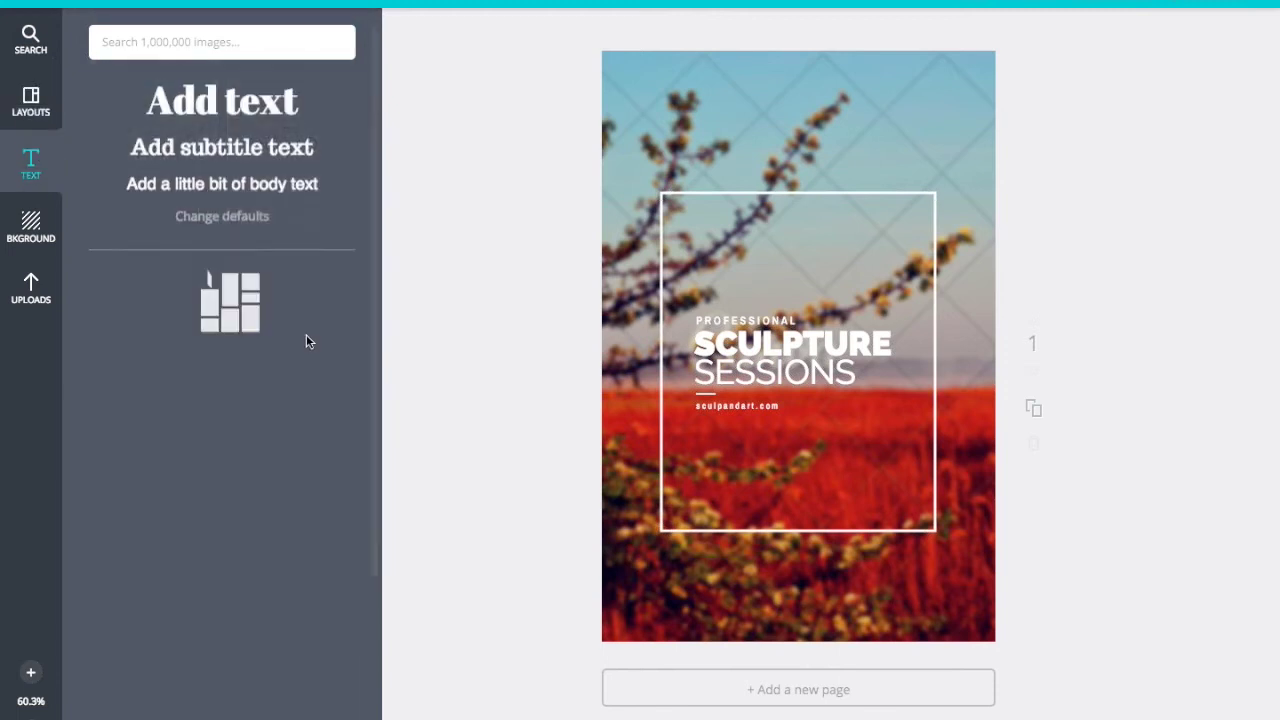
pyautogui.scroll(-5, 231, 589)
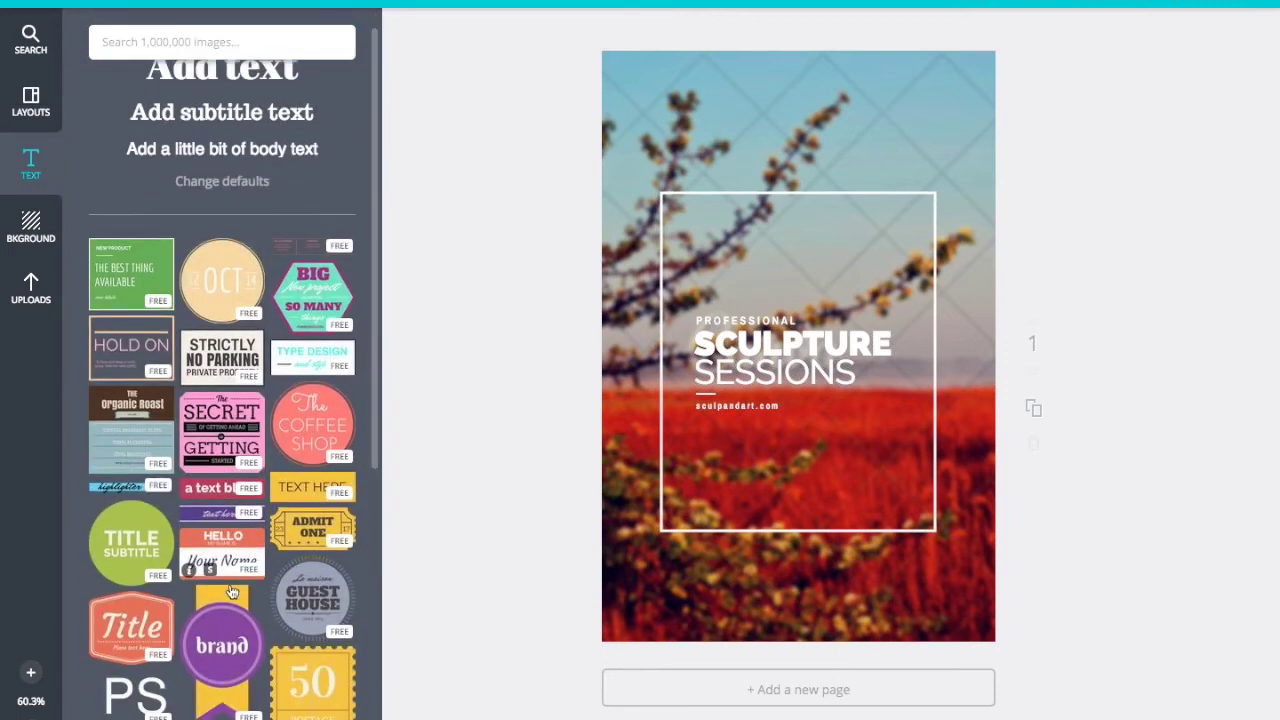
pyautogui.click(30, 40)
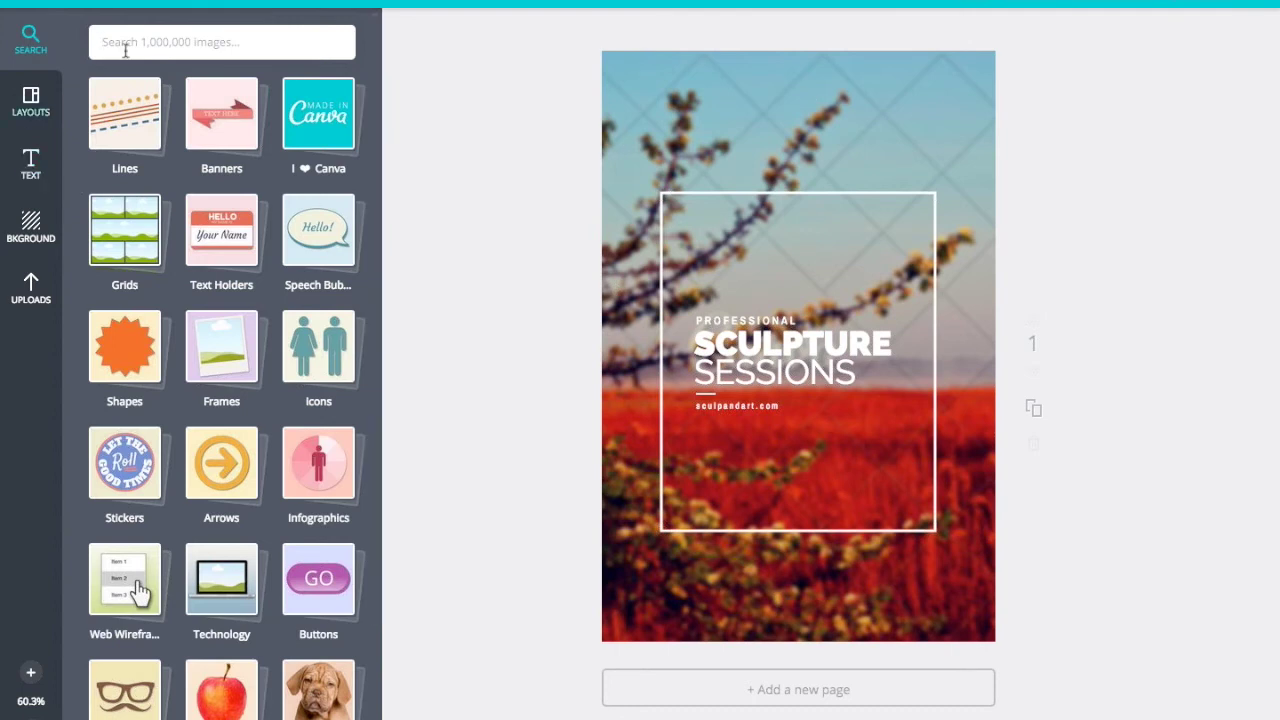
pyautogui.write('beach')
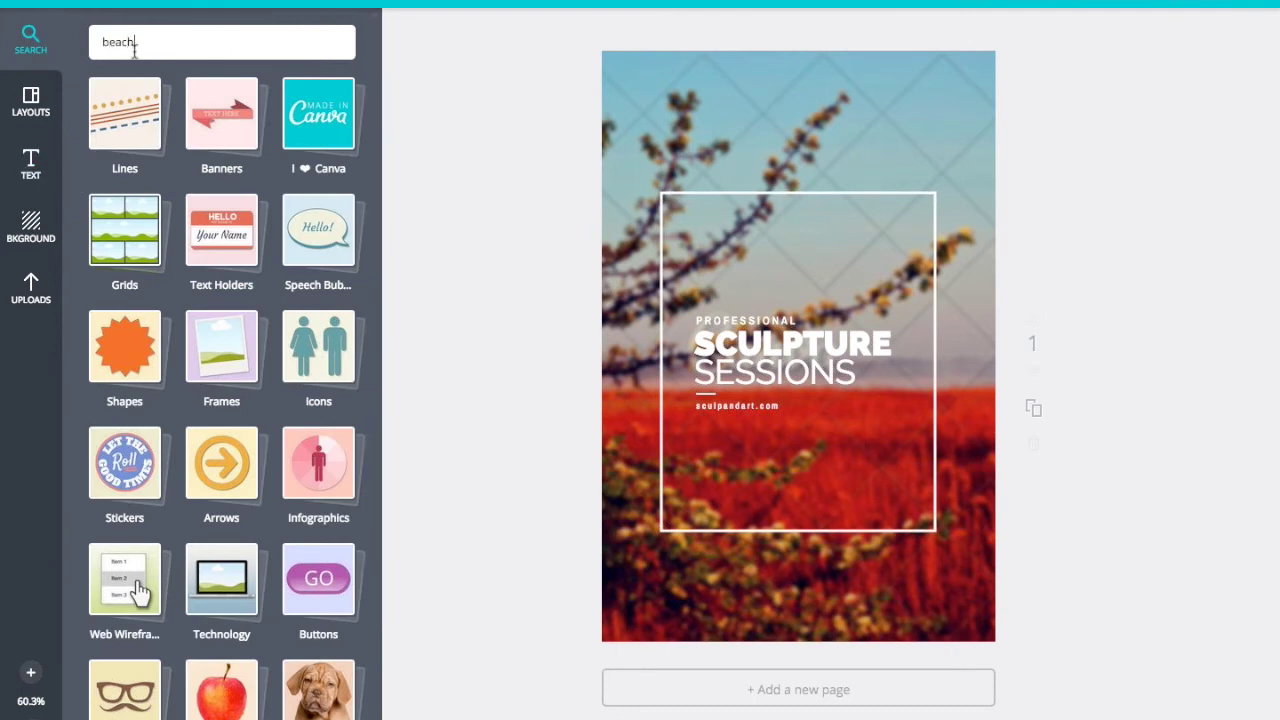
pyautogui.press('Return')
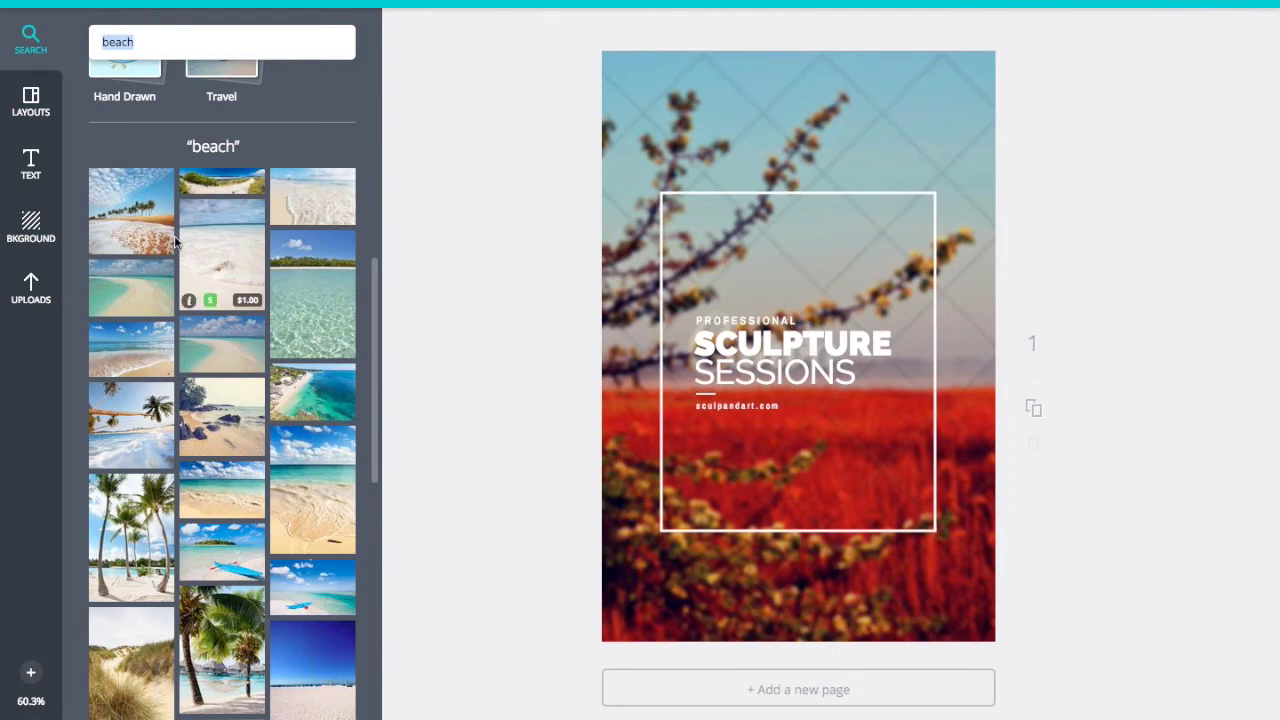
# Make the turquoise bay photo the poster background and set its Blur to 0
pyautogui.moveTo(298, 390); pyautogui.dragTo(814, 115)
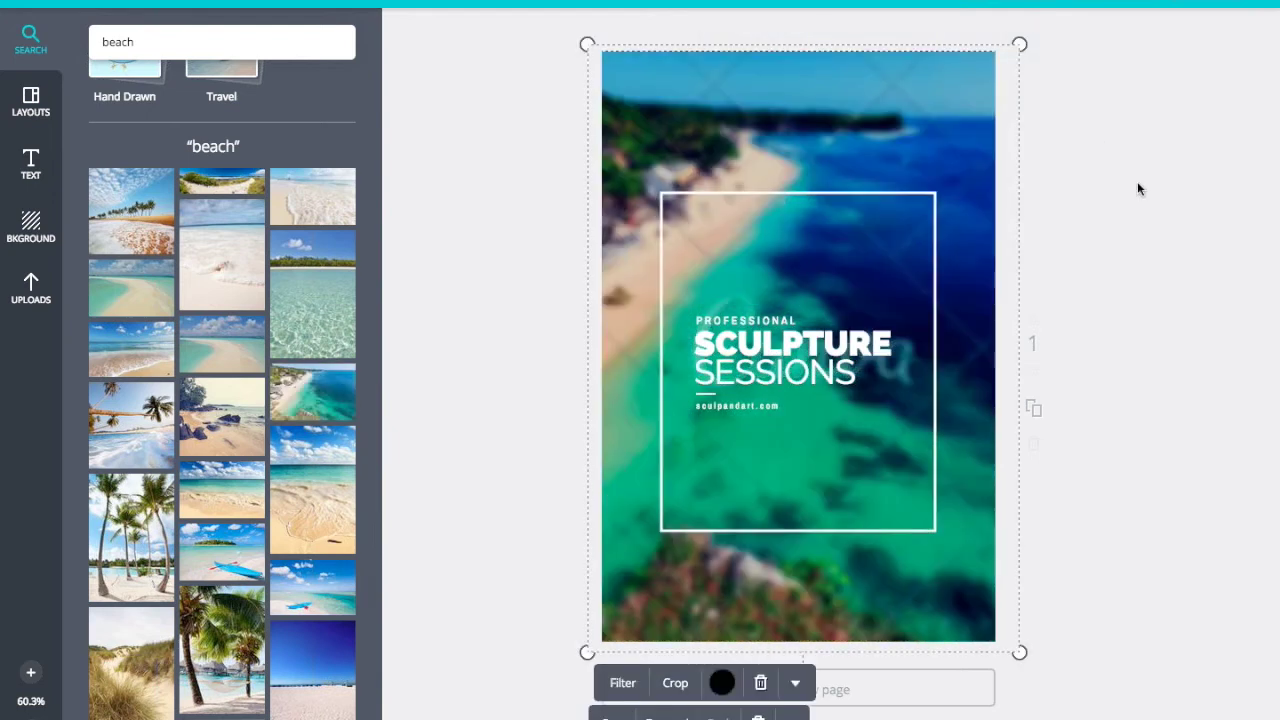
pyautogui.click(1125, 68)
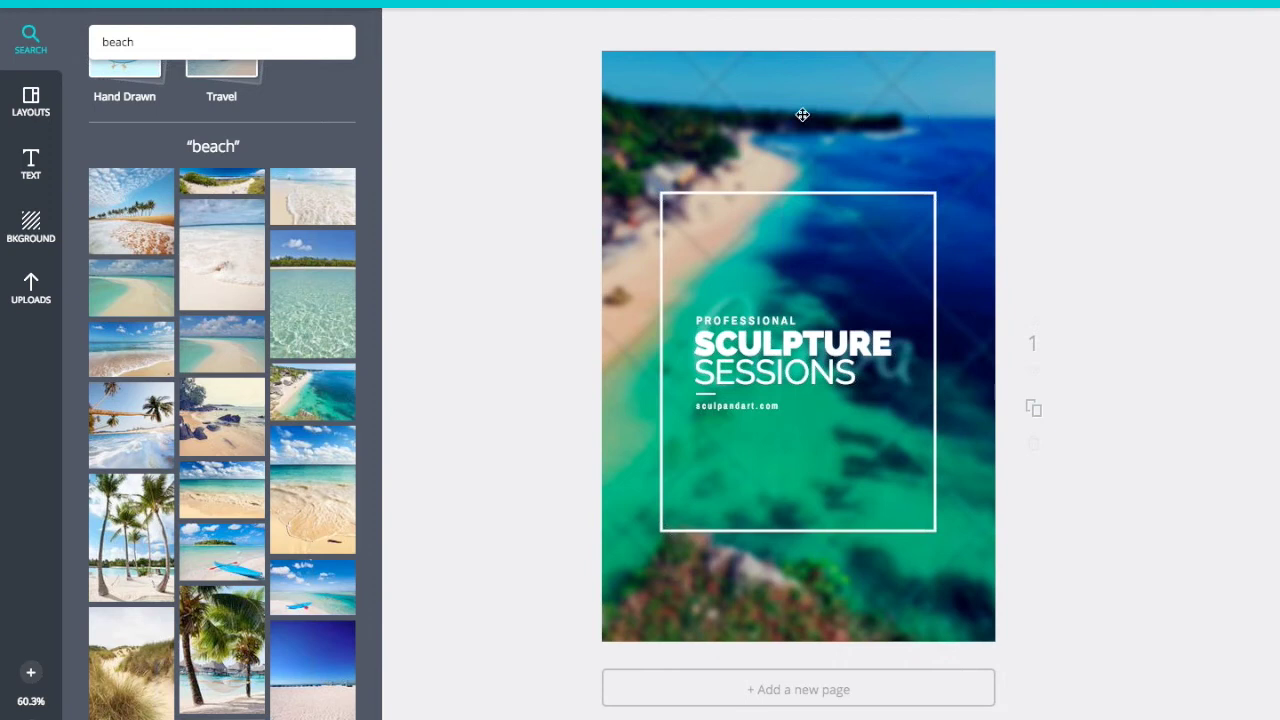
pyautogui.click(762, 110)
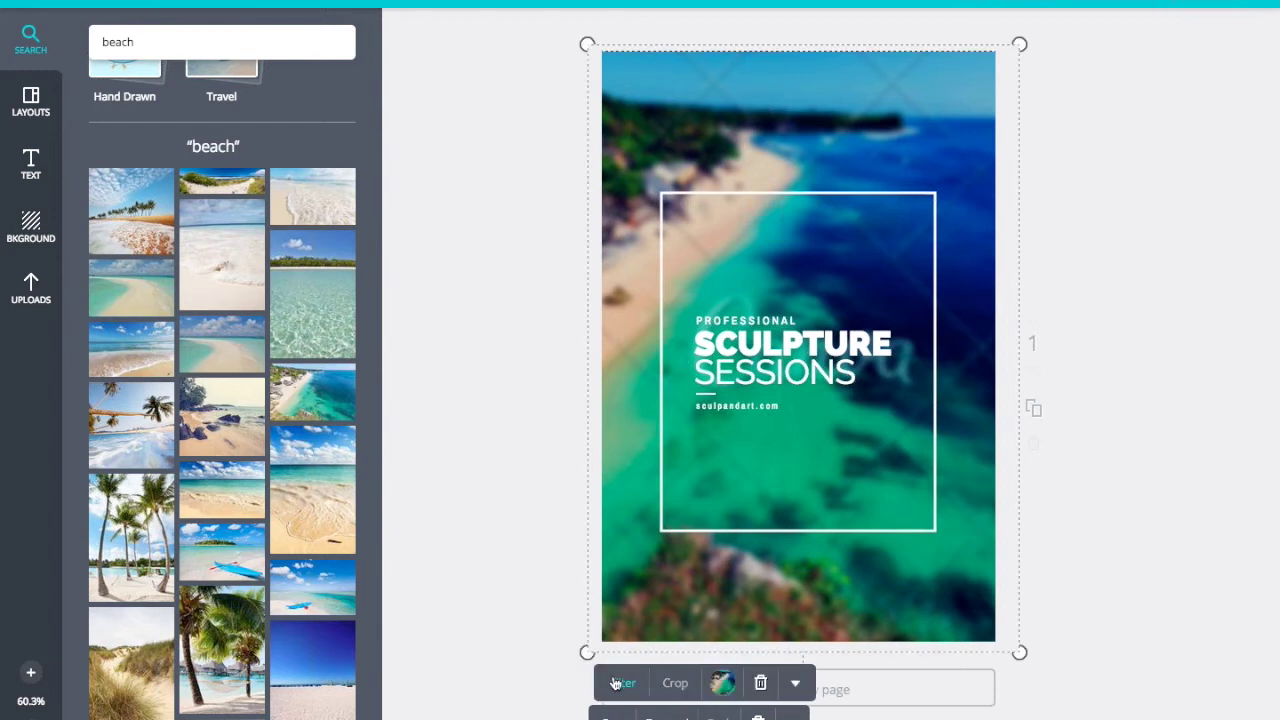
pyautogui.click(616, 683)
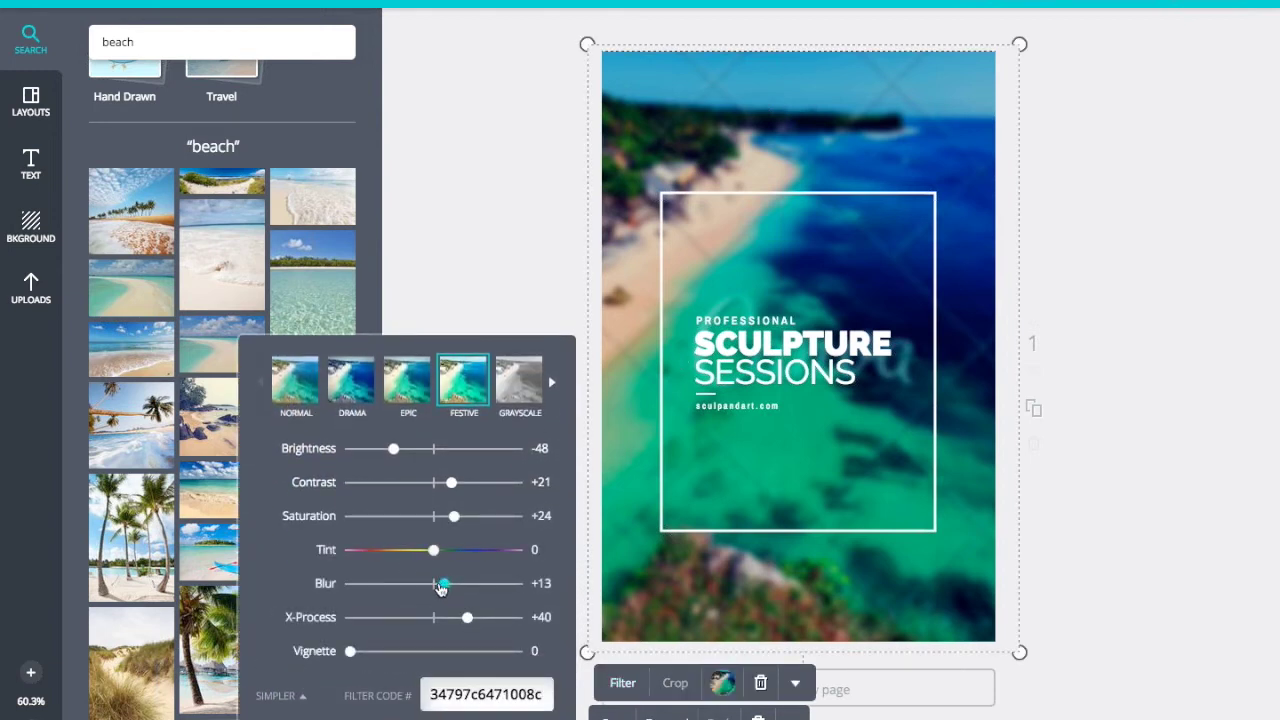
pyautogui.moveTo(441, 587); pyautogui.dragTo(433, 585)
# Delete the frame and all the poster text
pyautogui.click(1094, 160)
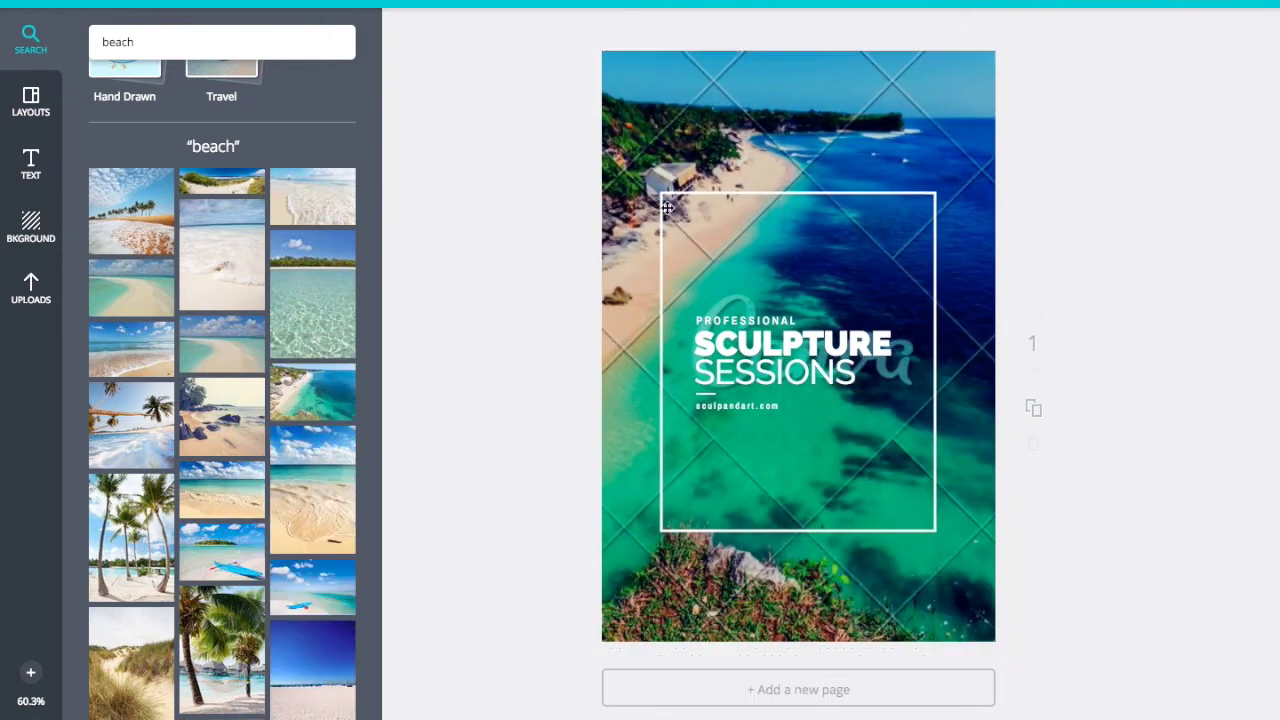
pyautogui.moveTo(546, 182); pyautogui.dragTo(928, 526)
pyautogui.press('Delete')
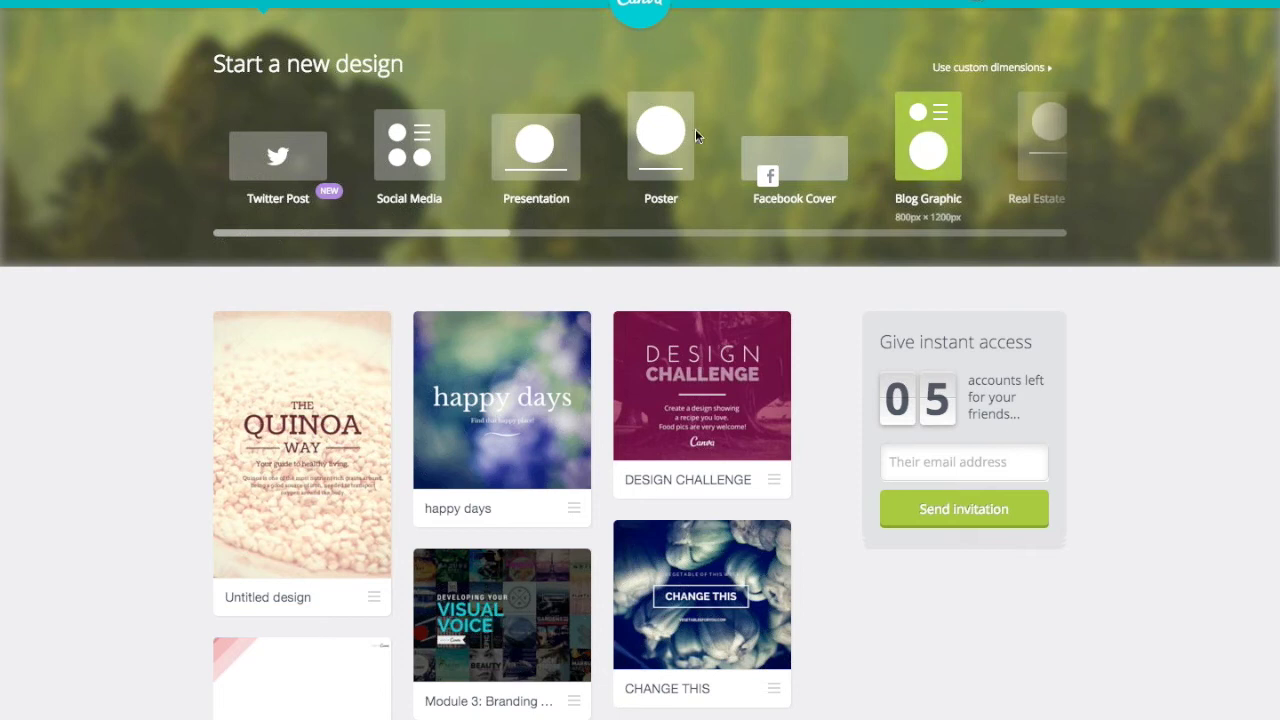
pyautogui.moveTo(464, 235); pyautogui.dragTo(613, 236)
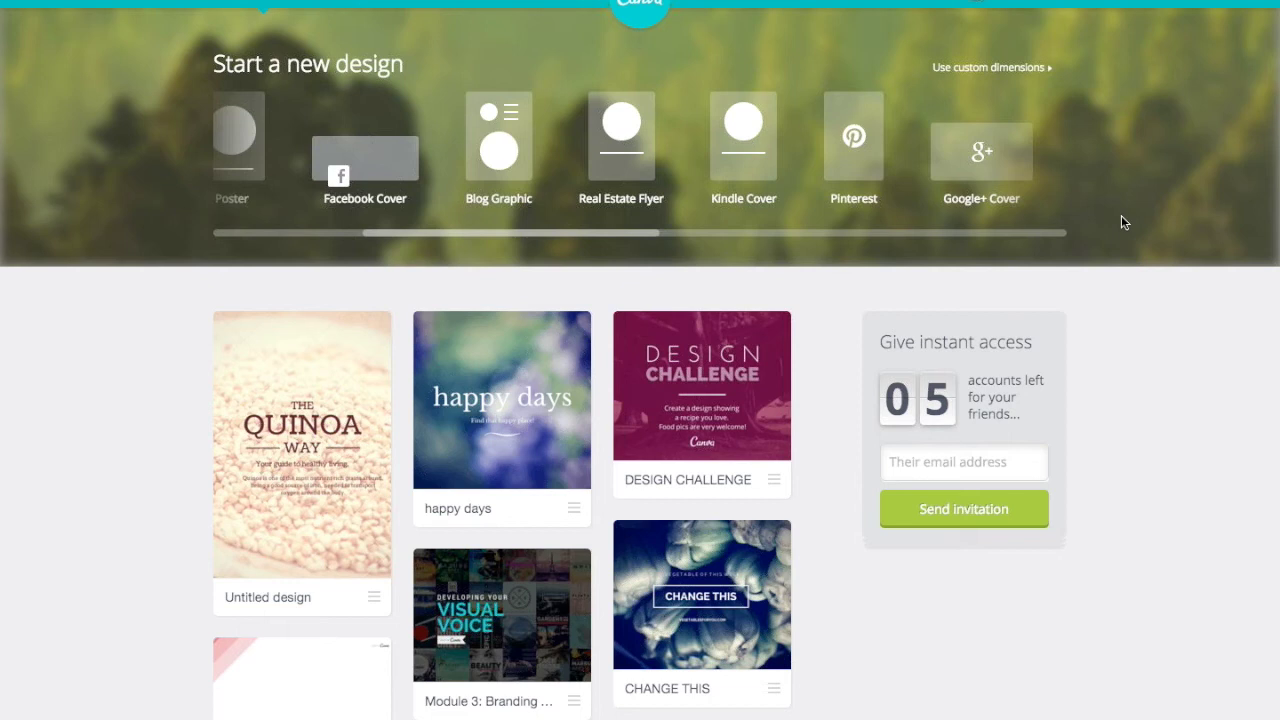
# Apply the "Everything you have ever wanted" blurred-beach quote layout to a new design
pyautogui.moveTo(585, 238); pyautogui.dragTo(1046, 251)
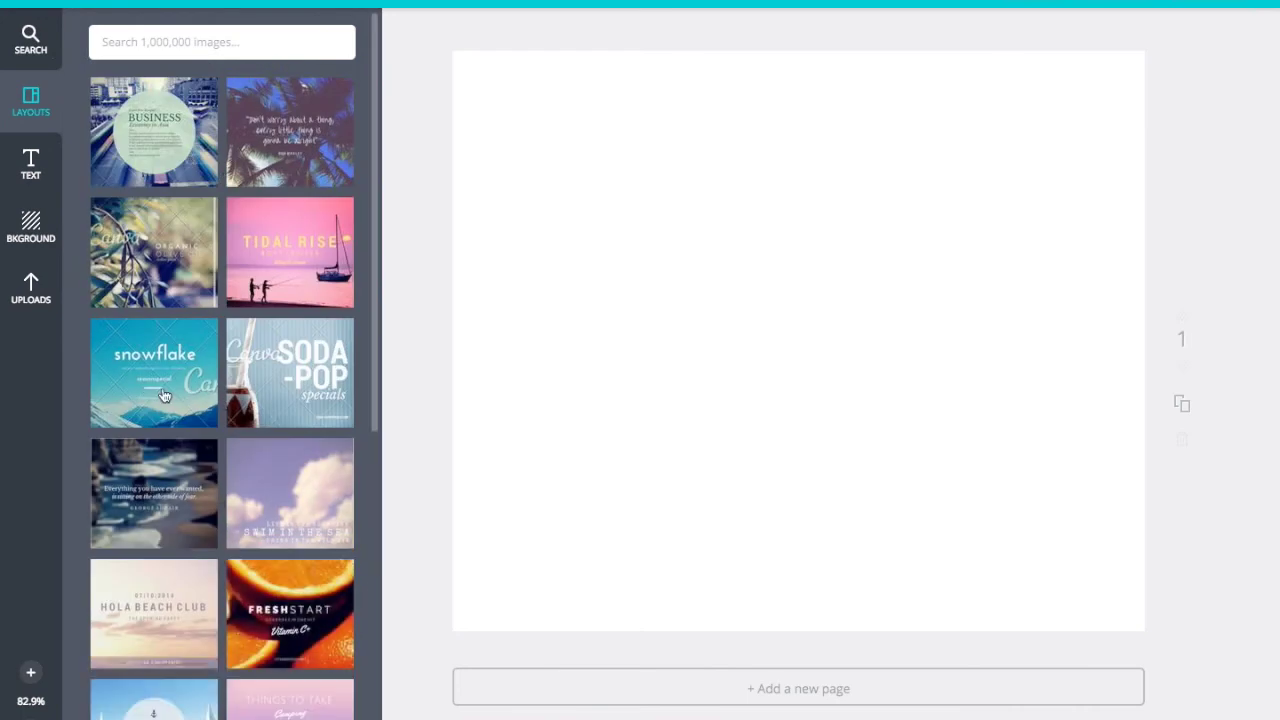
pyautogui.scroll(-1, 184, 547)
pyautogui.scroll(-5, 184, 547)
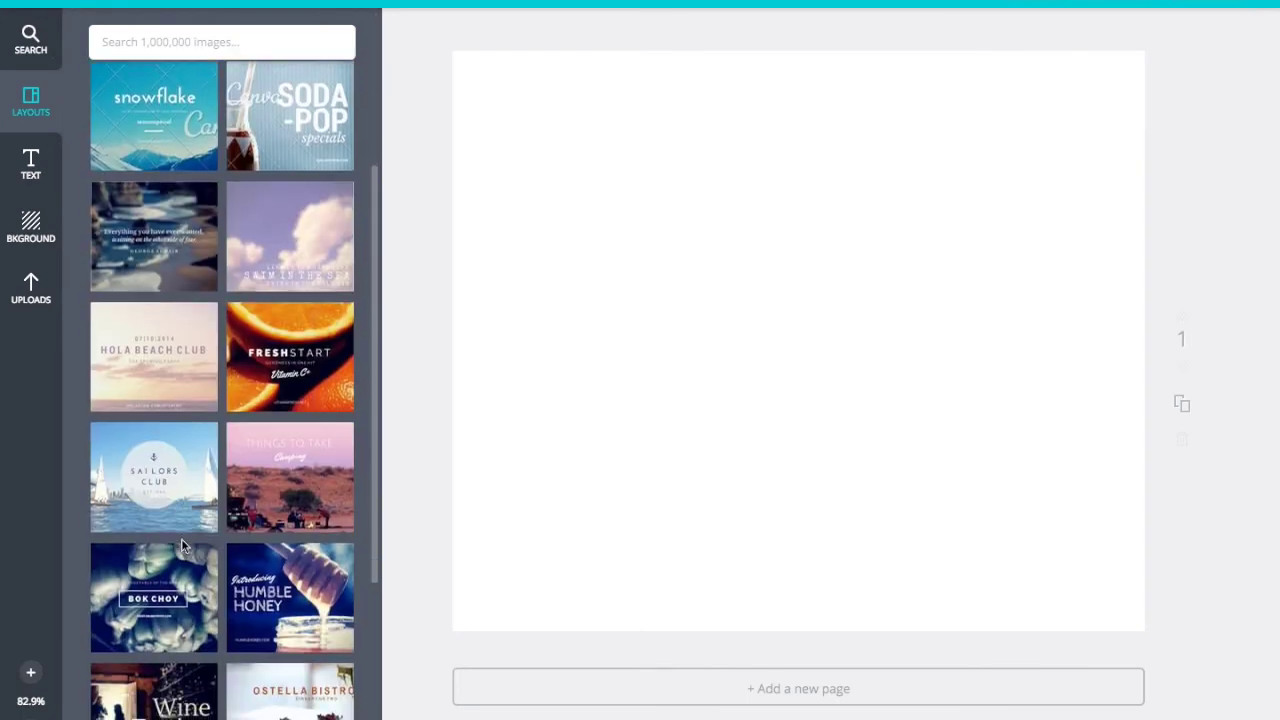
pyautogui.scroll(-2, 184, 541)
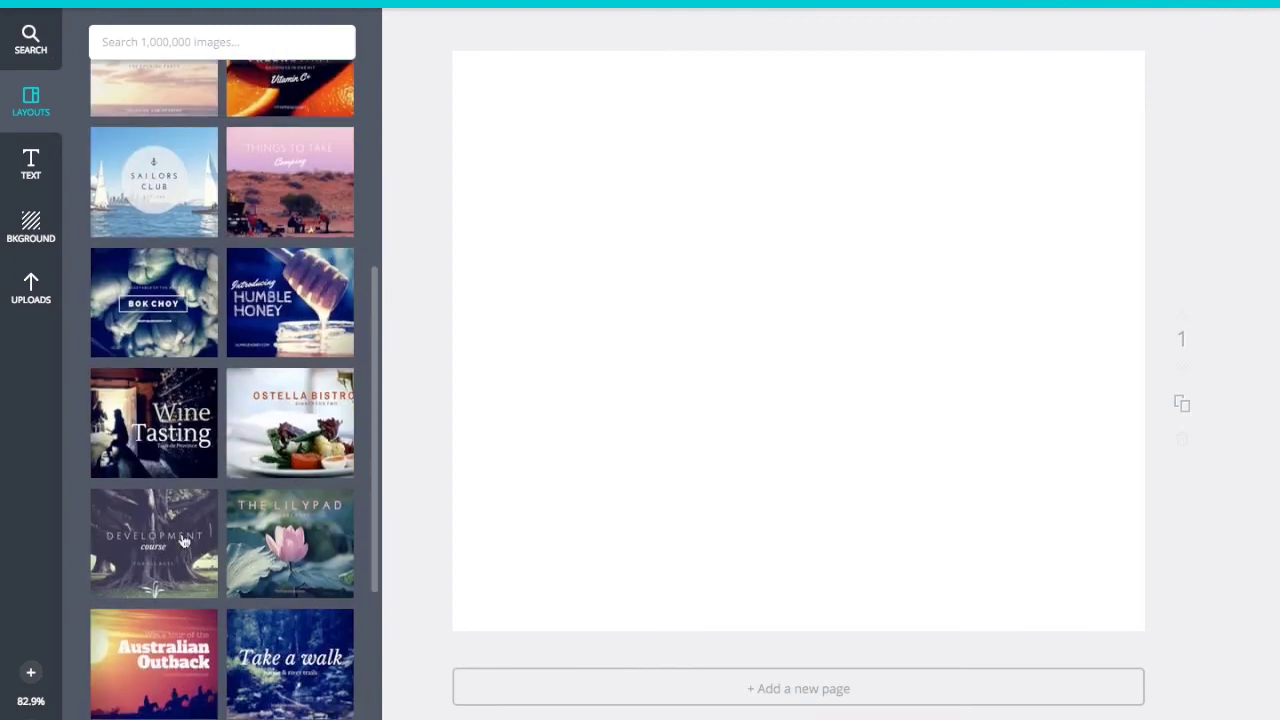
pyautogui.scroll(-4, 184, 541)
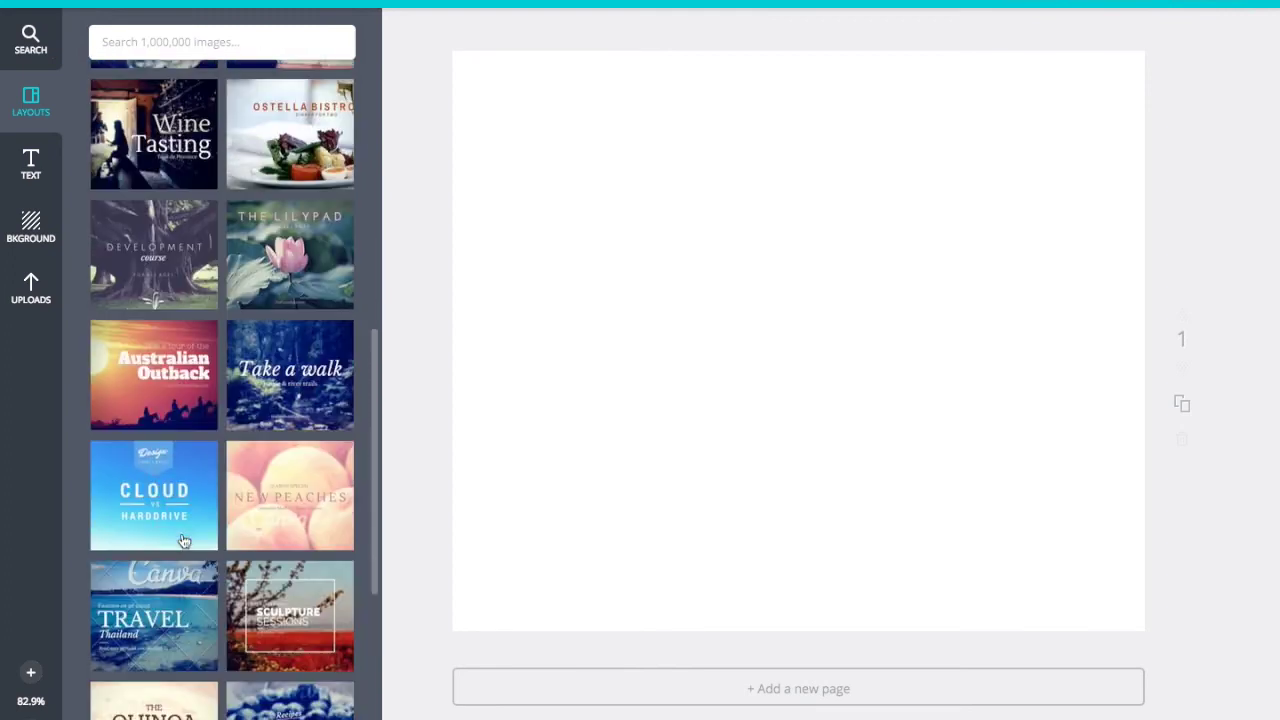
pyautogui.scroll(-3, 184, 541)
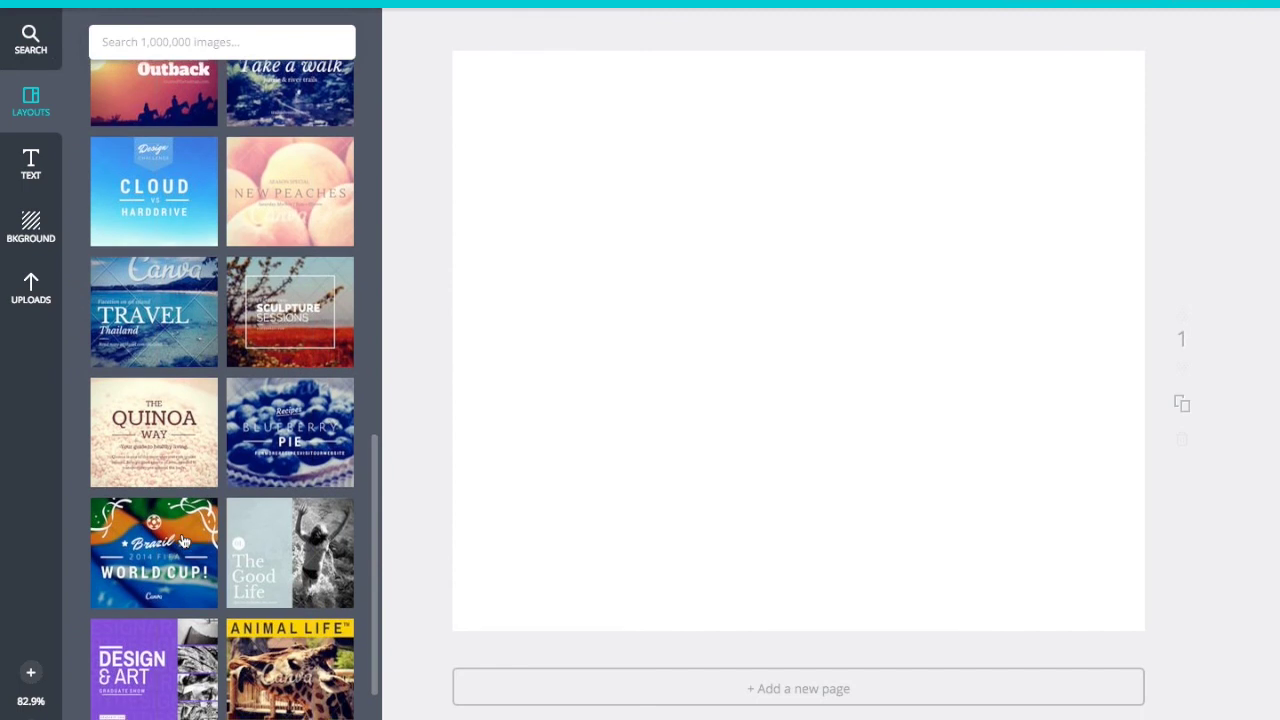
pyautogui.scroll(4, 184, 541)
pyautogui.scroll(7, 184, 541)
pyautogui.moveTo(157, 300); pyautogui.dragTo(1003, 200)
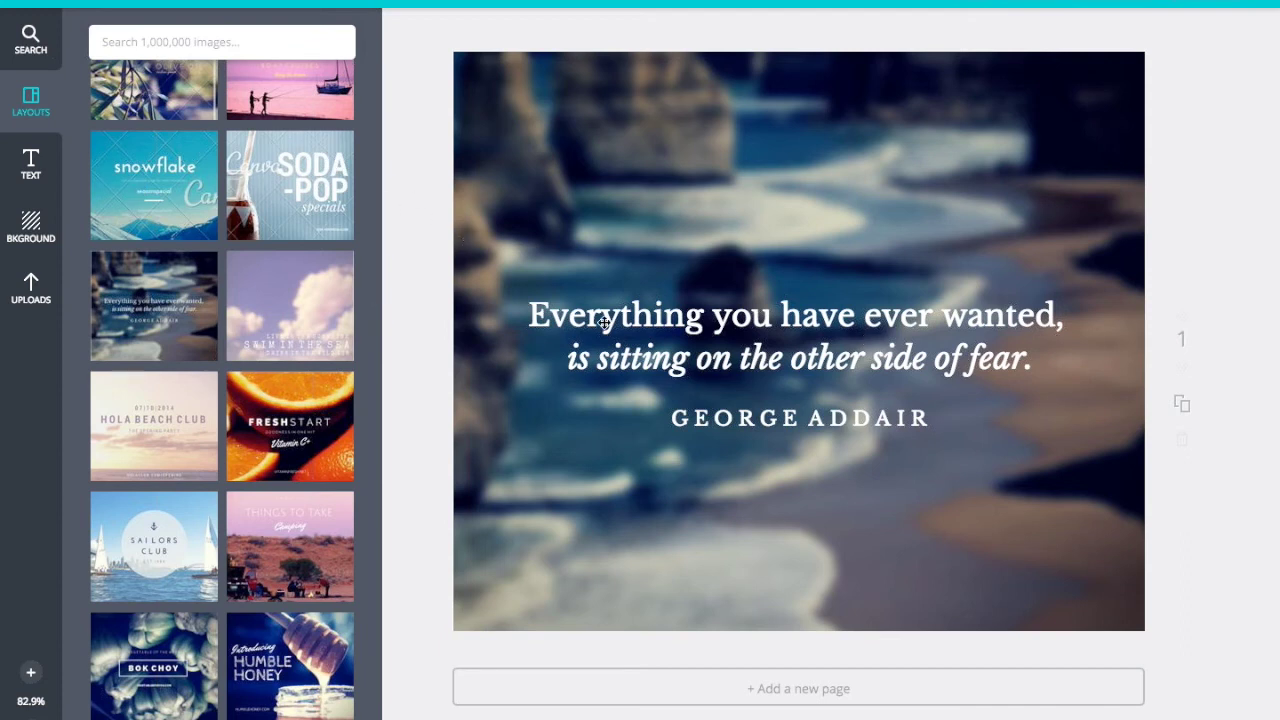
# Switch the author line's font from Libre Baskerville to Julius Sans One
pyautogui.click(783, 357)
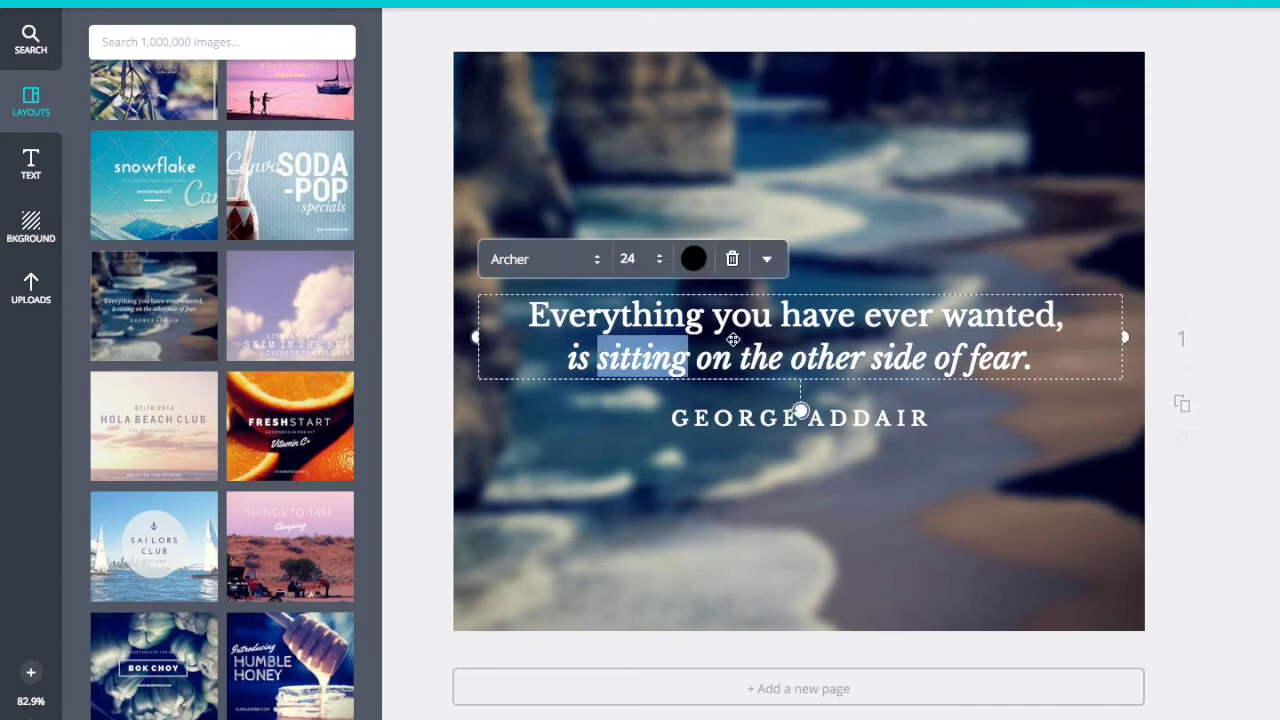
pyautogui.click(786, 357)
pyautogui.click(1168, 214)
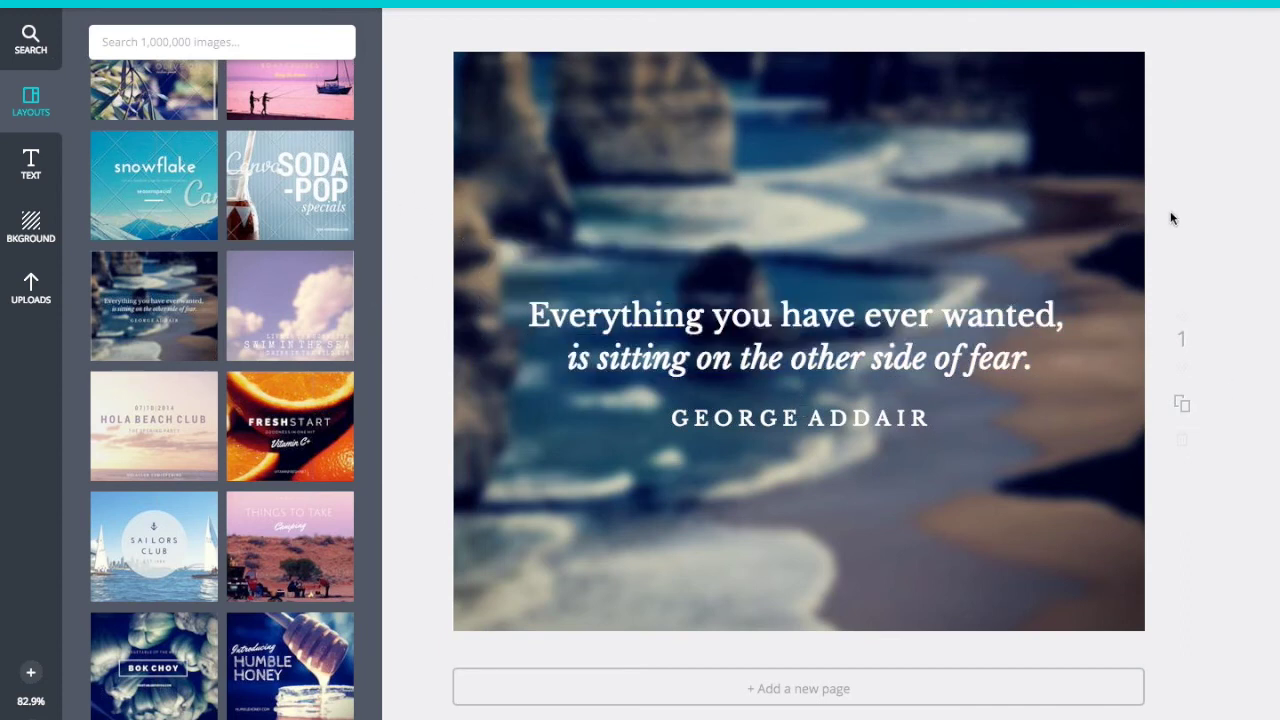
pyautogui.click(845, 415)
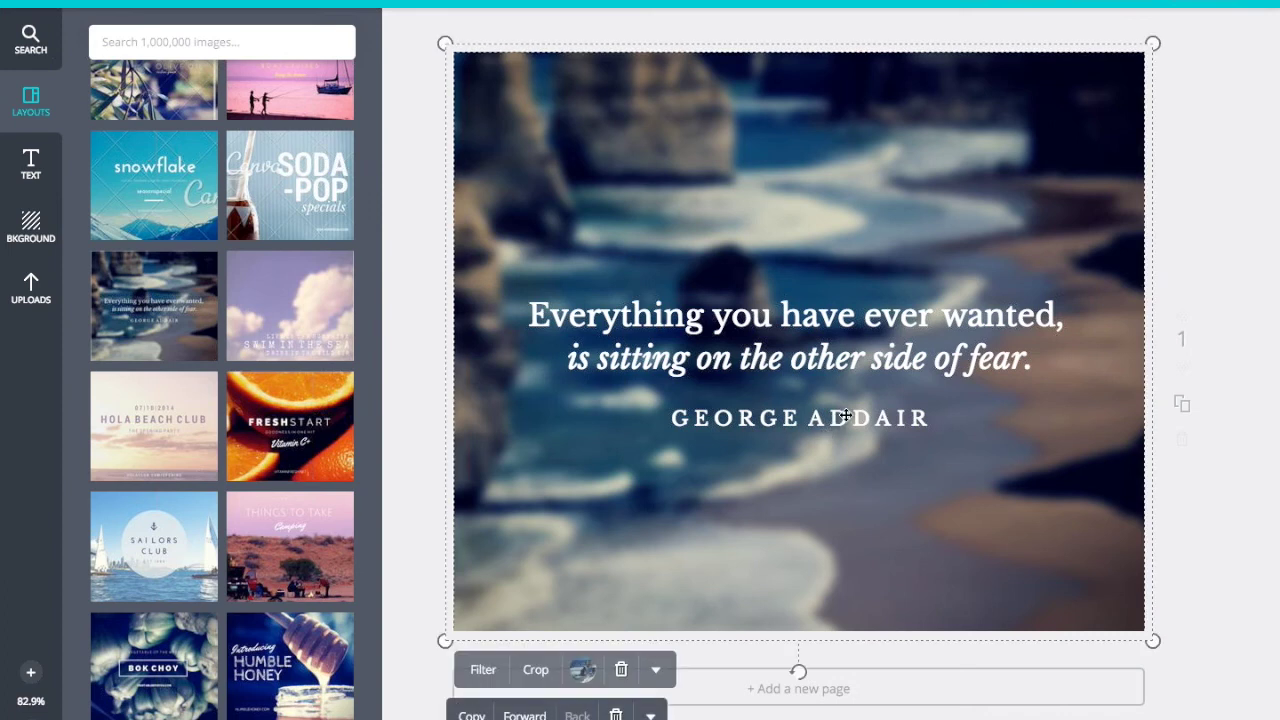
pyautogui.click(790, 414)
pyautogui.hotkey('ctrl', 'a')
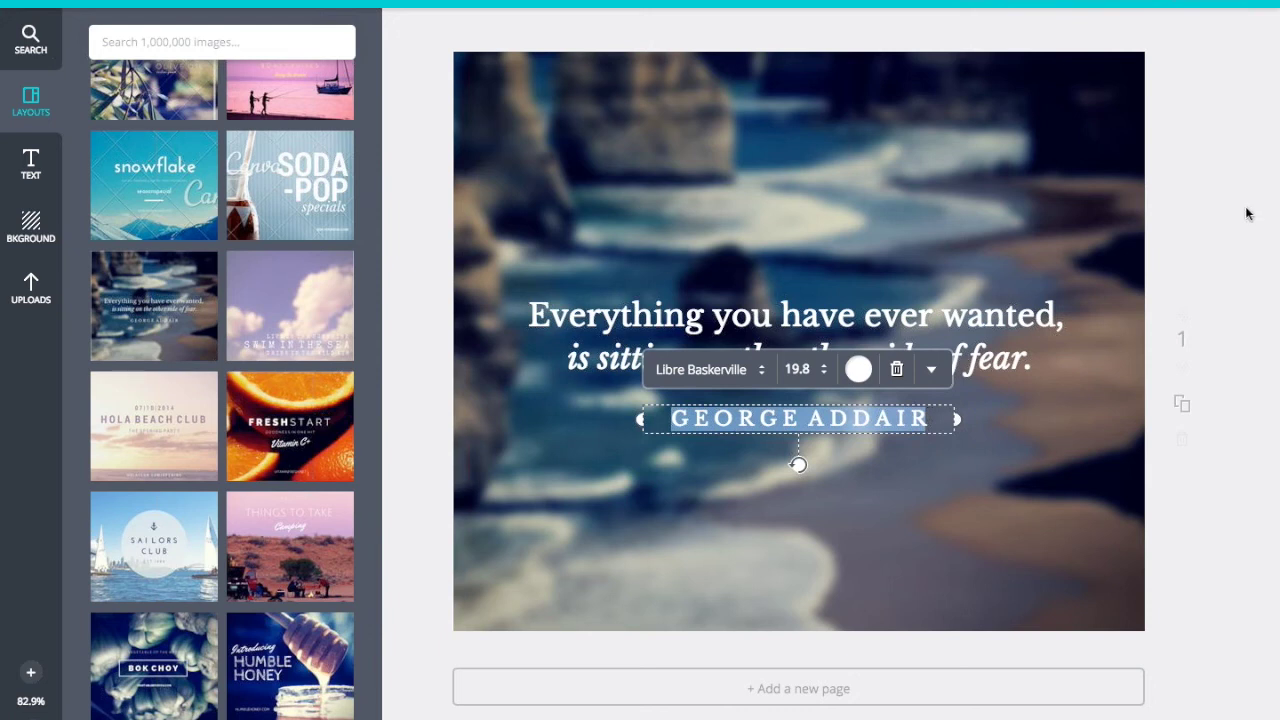
pyautogui.click(731, 369)
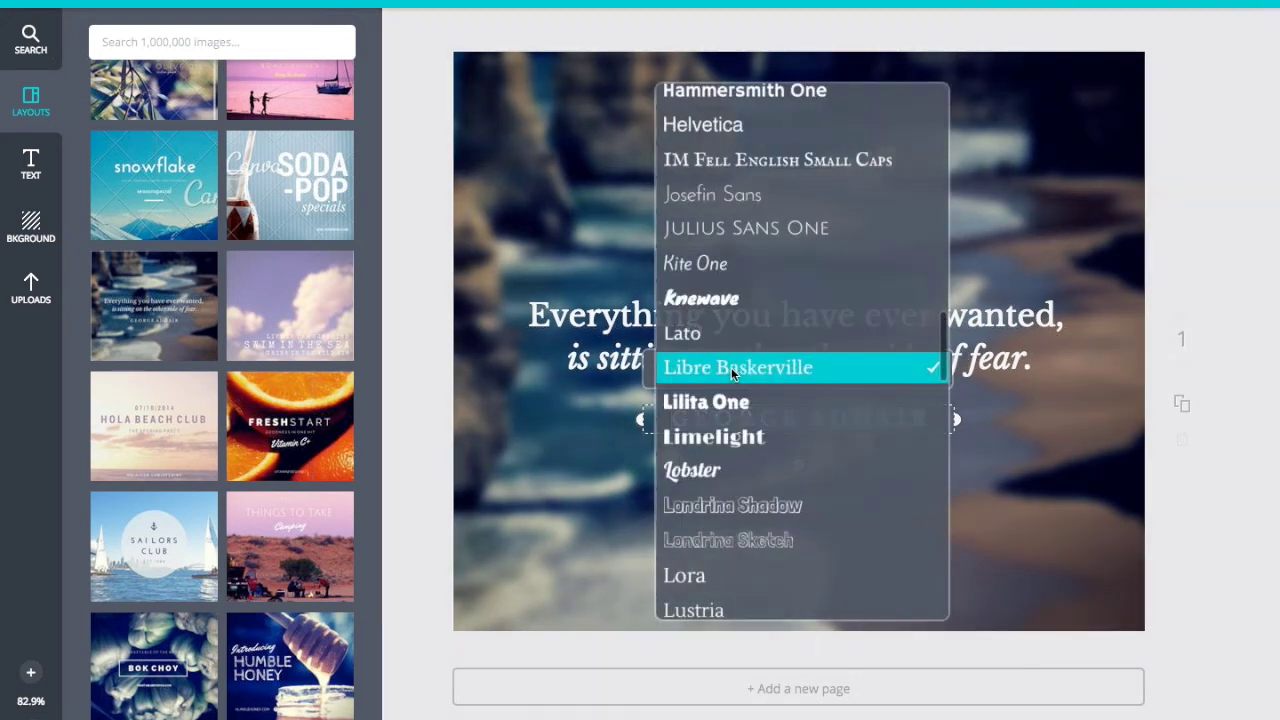
pyautogui.click(762, 230)
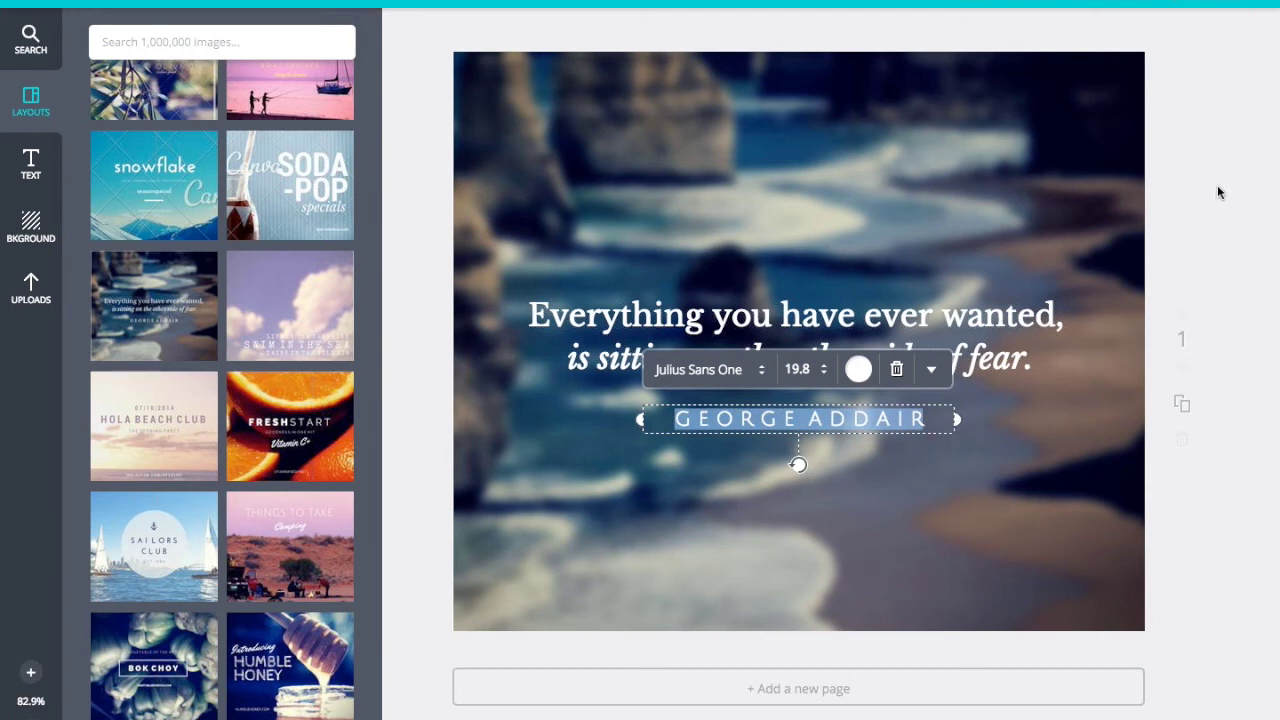
pyautogui.click(984, 190)
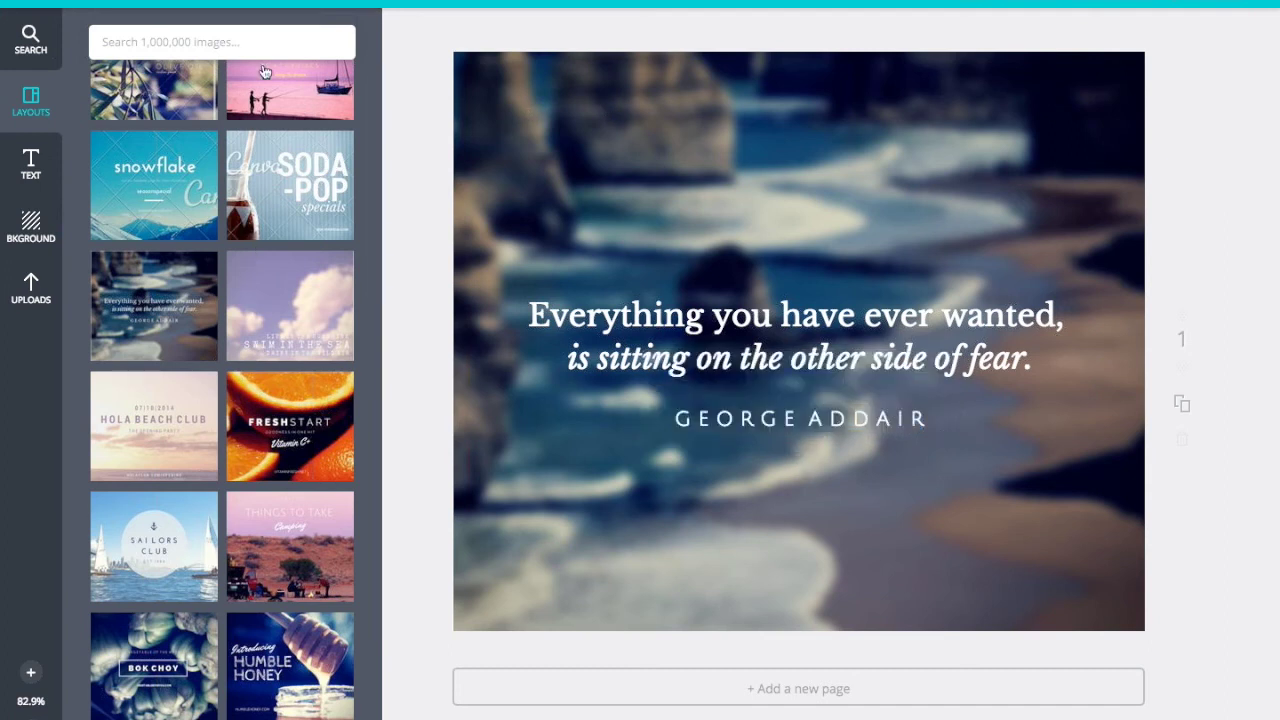
# Search "beach" and drop the clear turquoise-water photo onto the page background
pyautogui.click(198, 38)
pyautogui.write('beach')
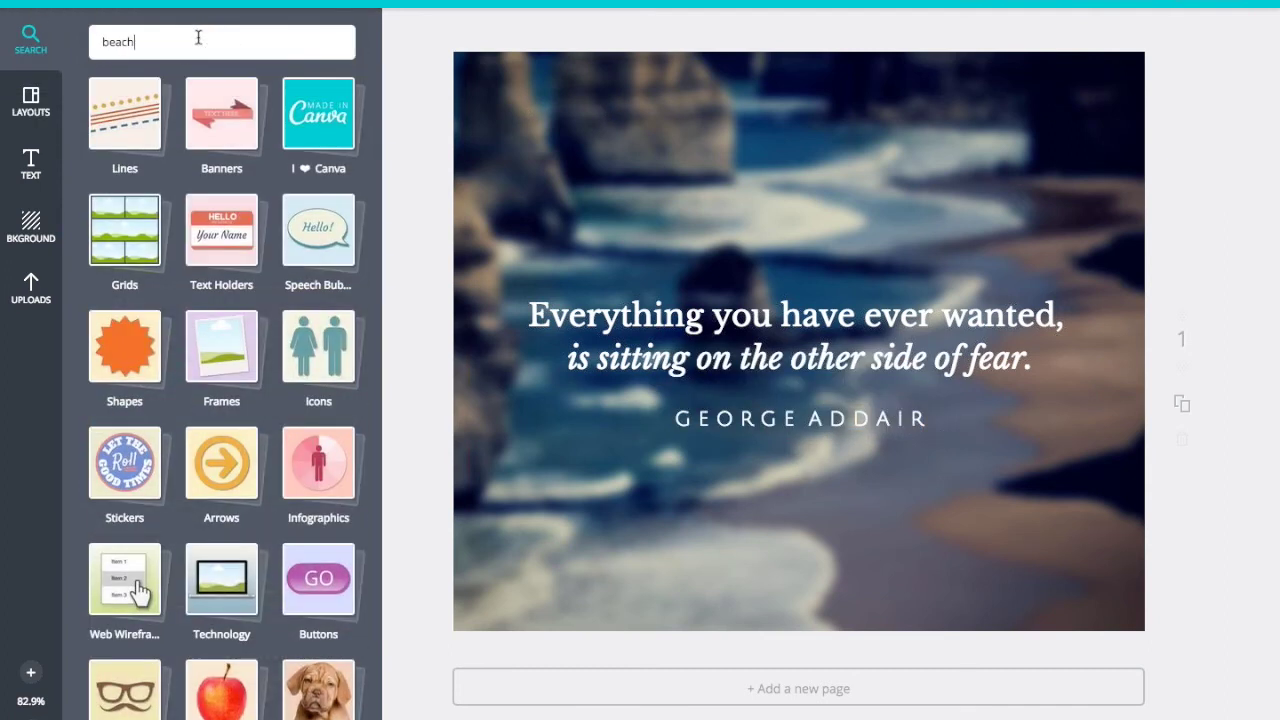
pyautogui.press('Return')
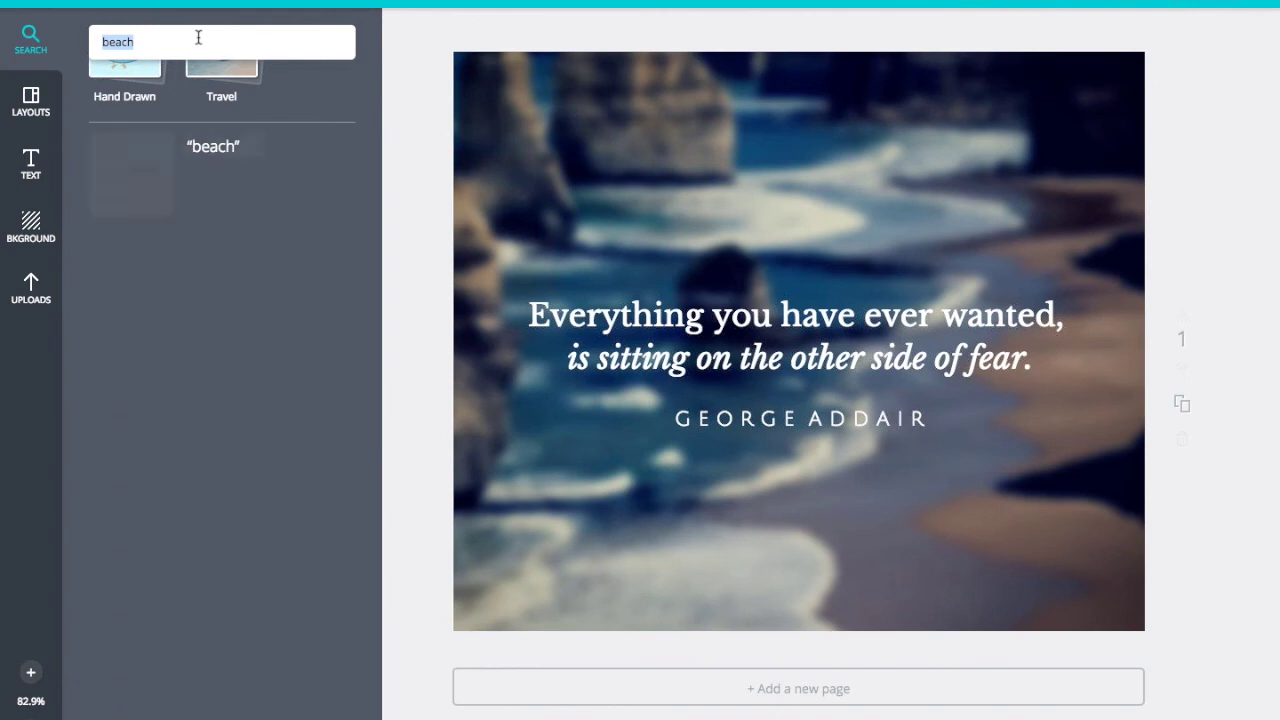
pyautogui.moveTo(312, 295); pyautogui.dragTo(664, 244)
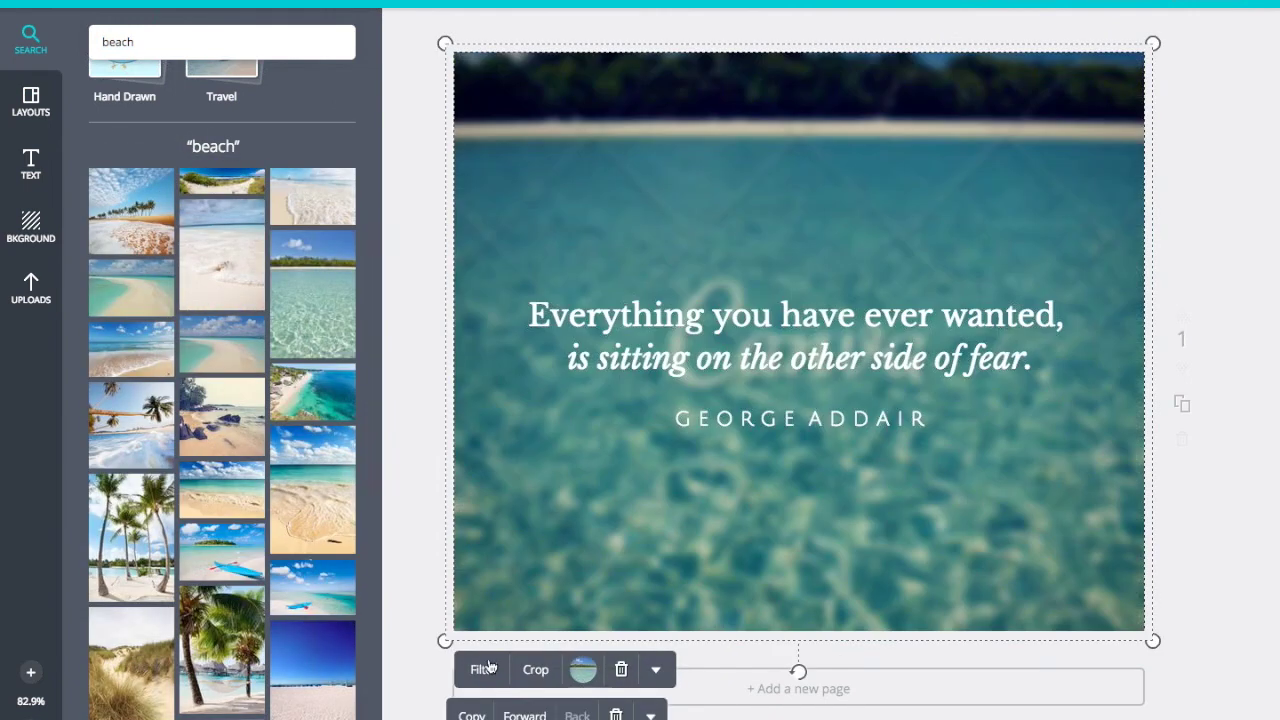
# Check the new background photo's filter settings, then open it for cropping
pyautogui.click(483, 669)
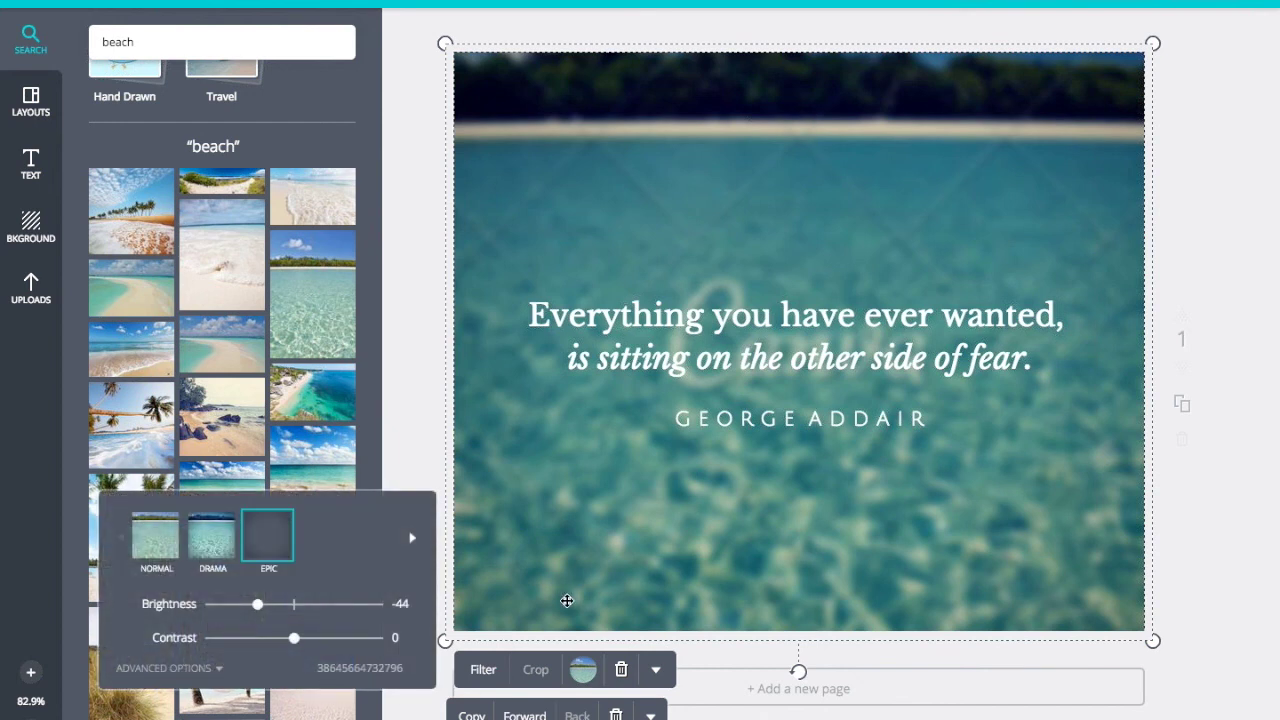
pyautogui.click(479, 667)
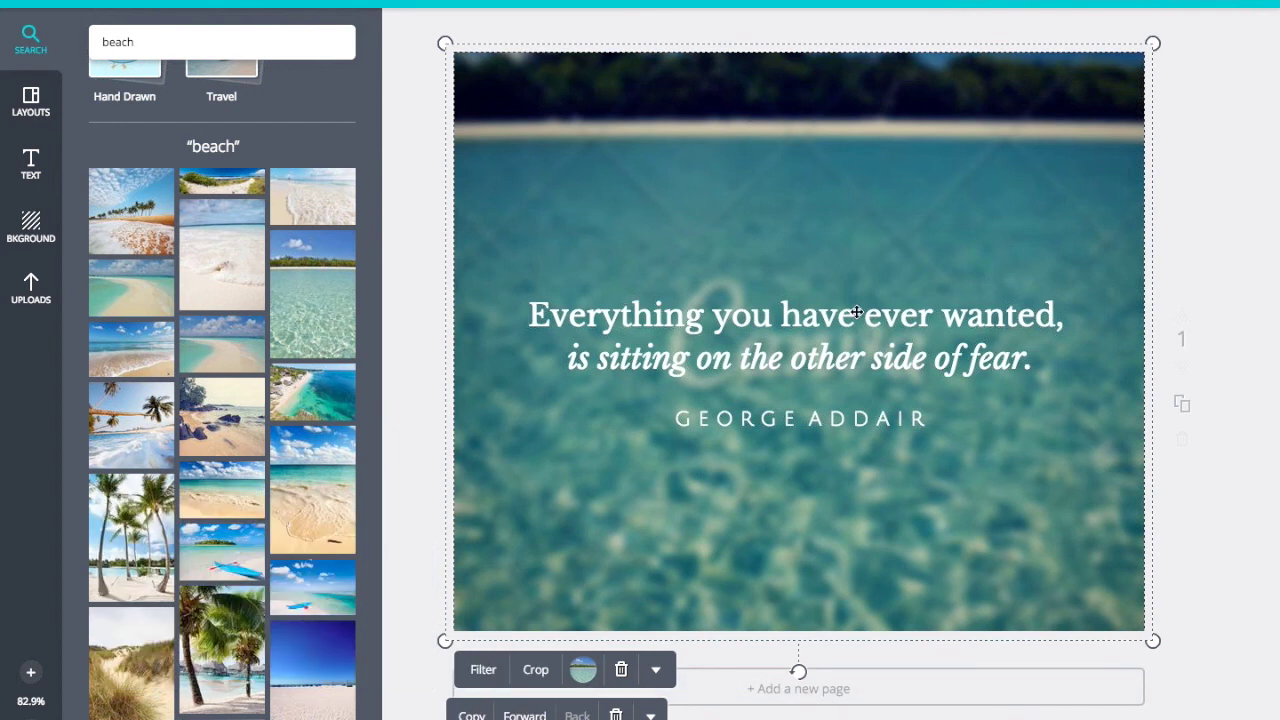
pyautogui.click(483, 670)
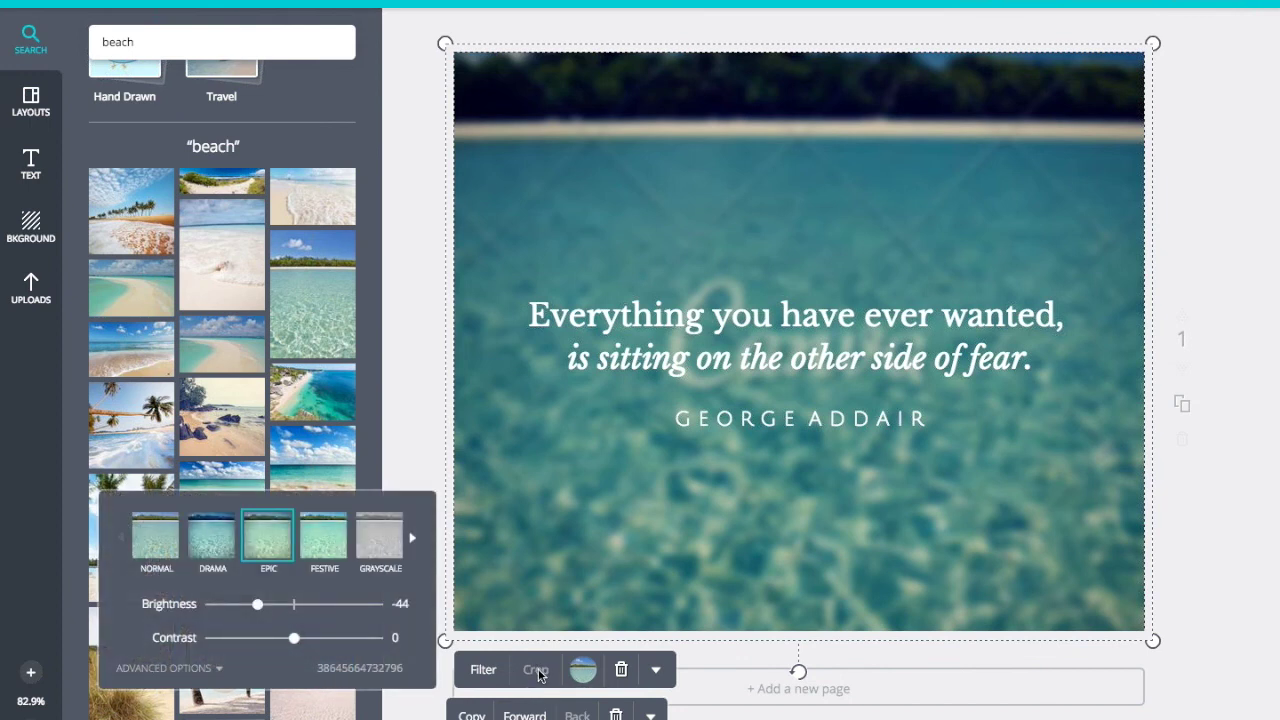
pyautogui.click(1224, 198)
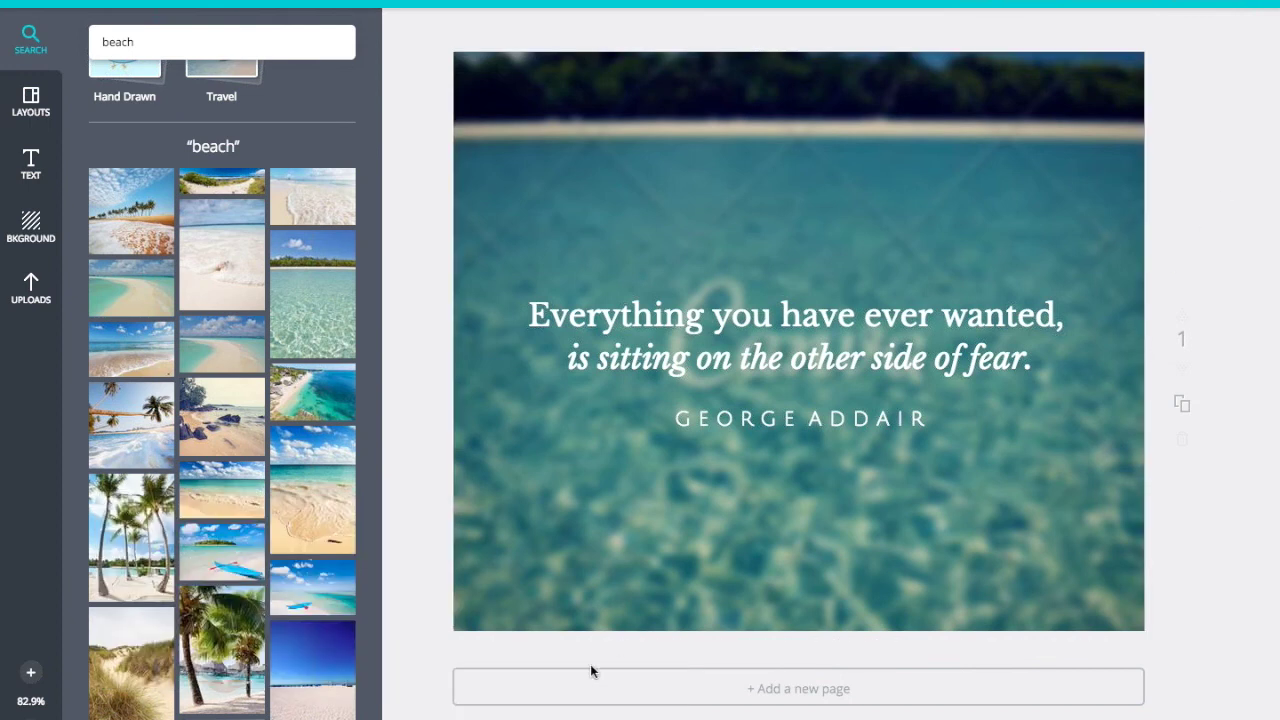
pyautogui.click(654, 432)
pyautogui.click(540, 531)
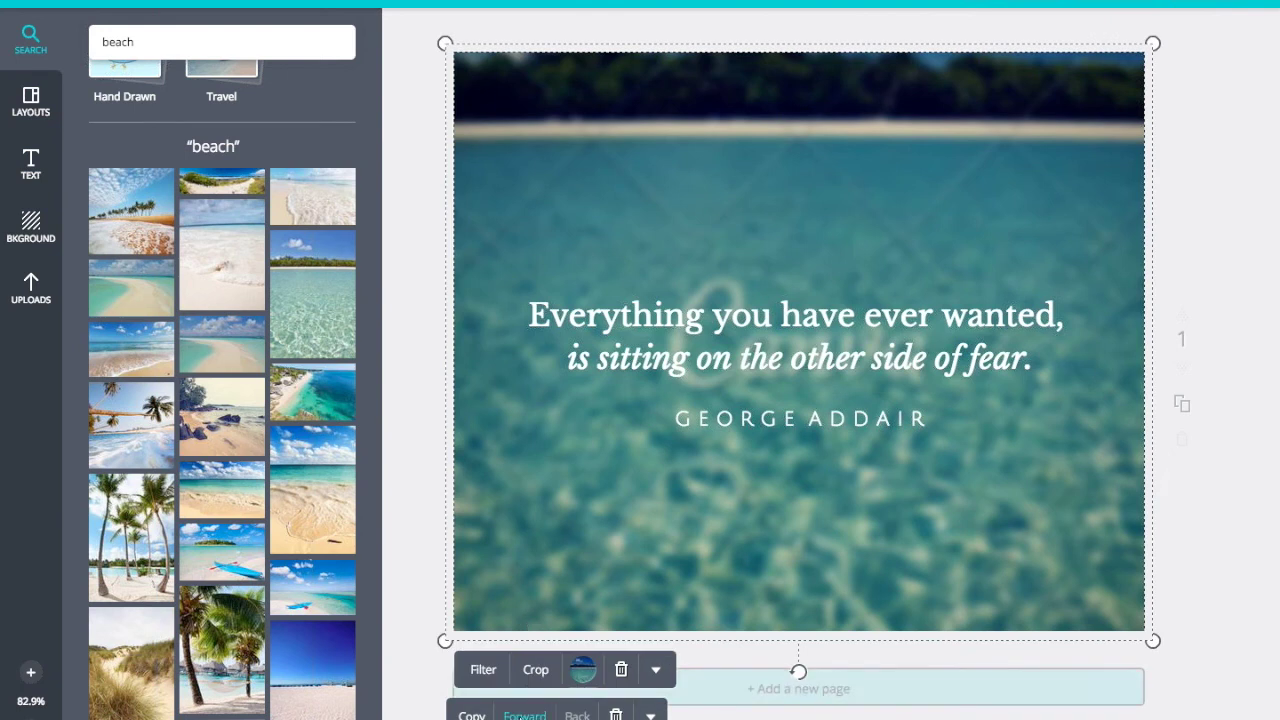
pyautogui.click(535, 672)
# Shift the photo to show sky and treeline, then copy the page with a white-wave background
pyautogui.moveTo(586, 277); pyautogui.dragTo(566, 523)
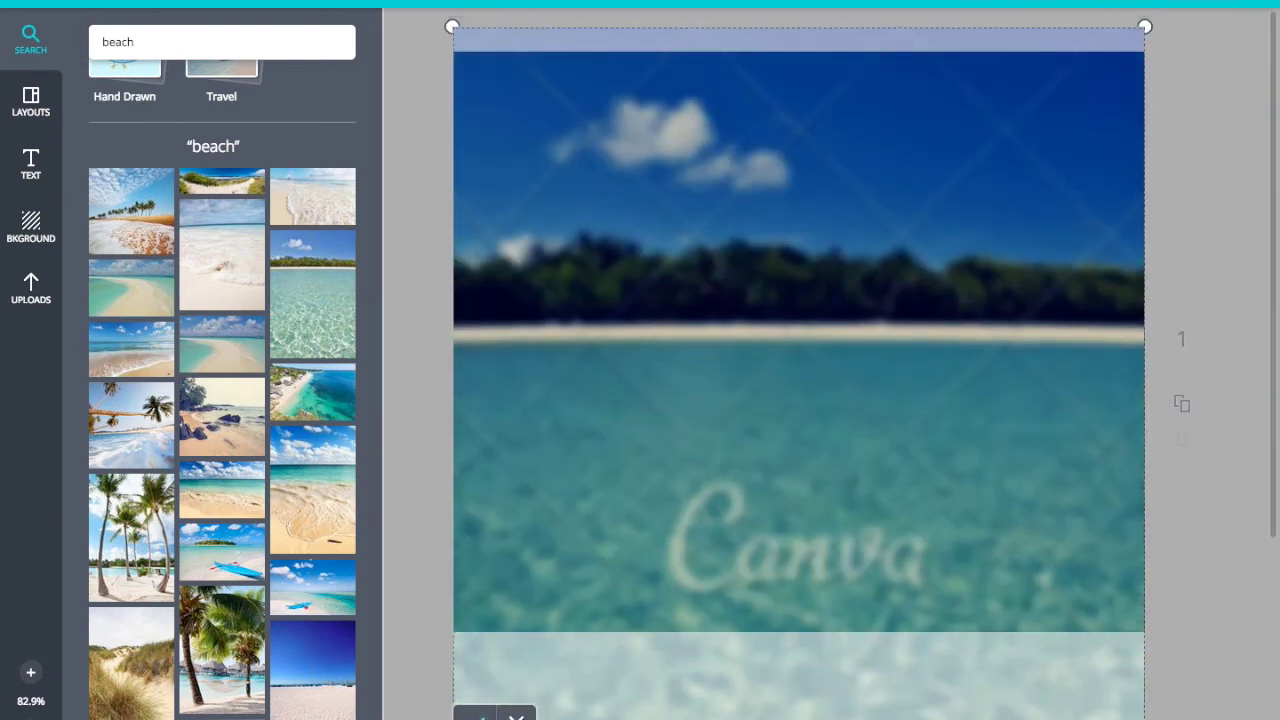
pyautogui.press('Return')
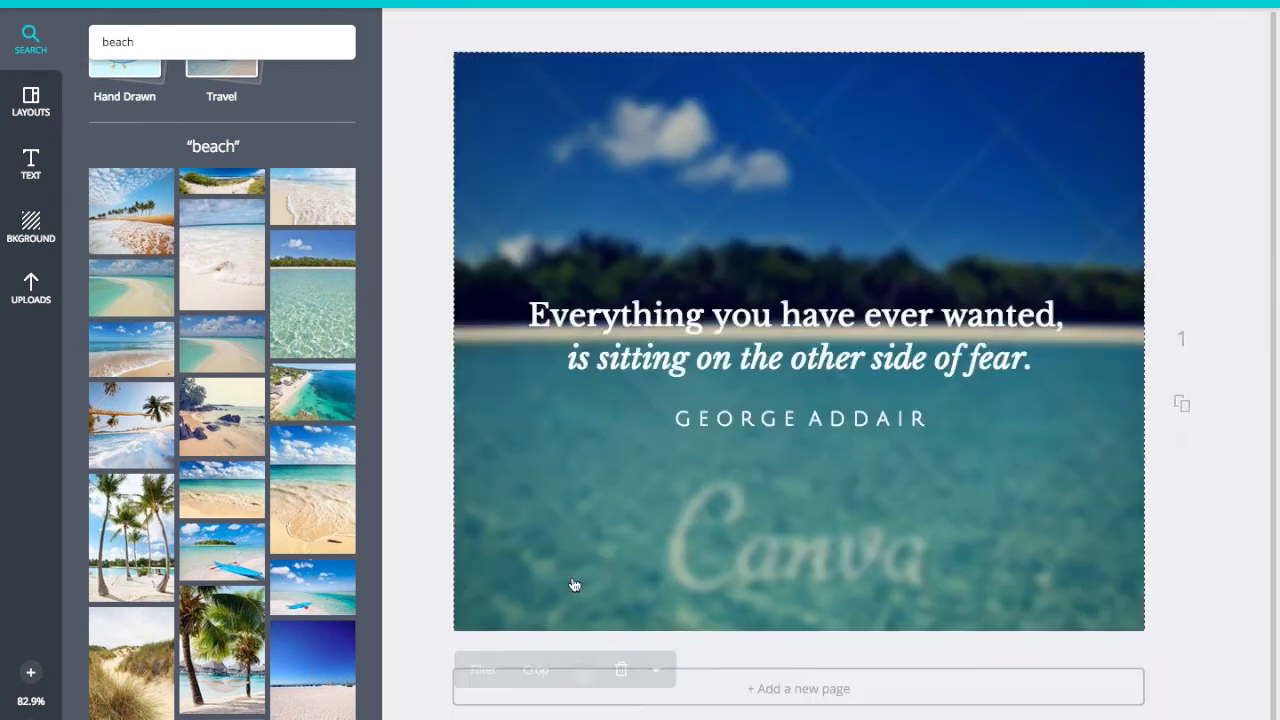
pyautogui.click(1182, 403)
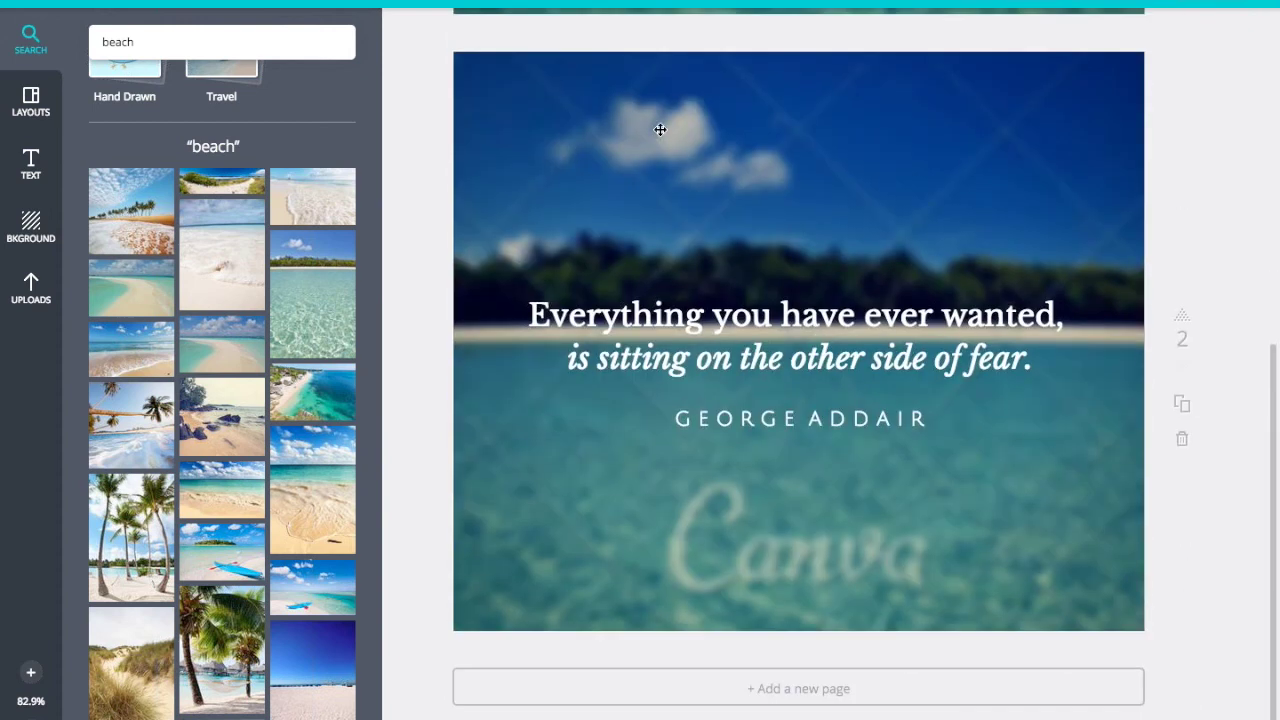
pyautogui.moveTo(225, 260); pyautogui.dragTo(694, 229)
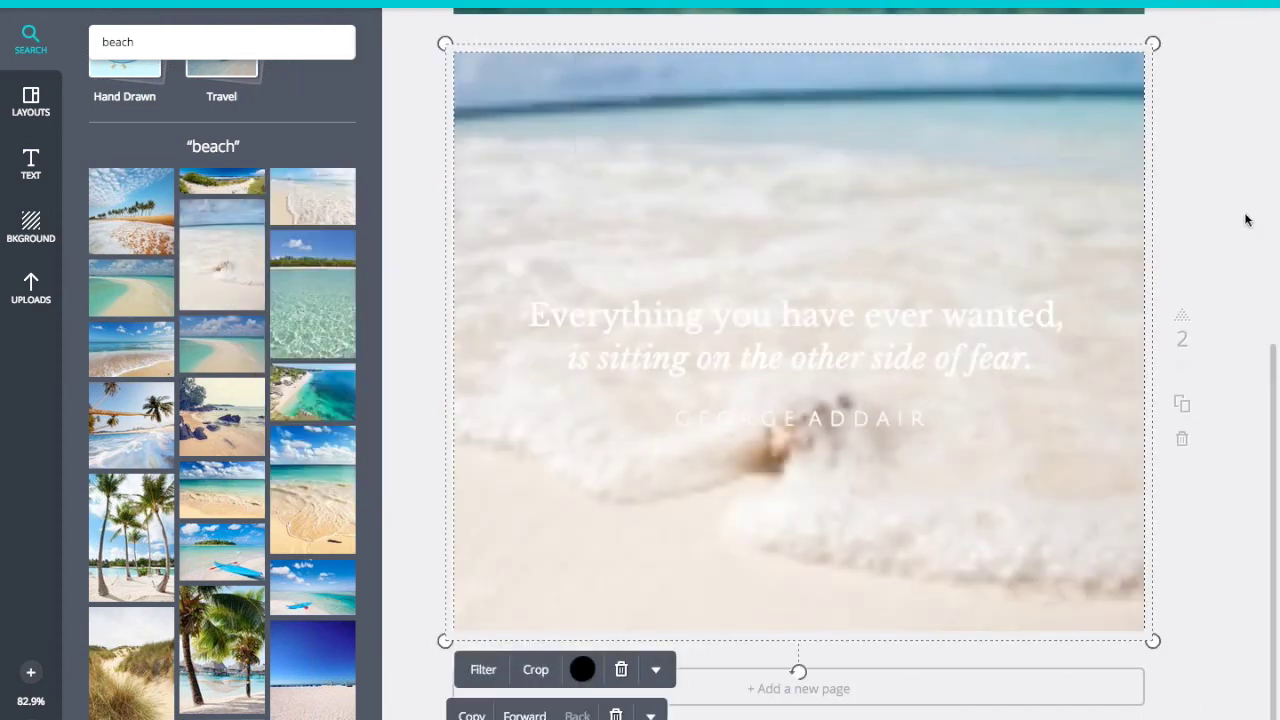
# Duplicate page 2 and give page 3 a blurred palm-tree beach background
pyautogui.click(1247, 220)
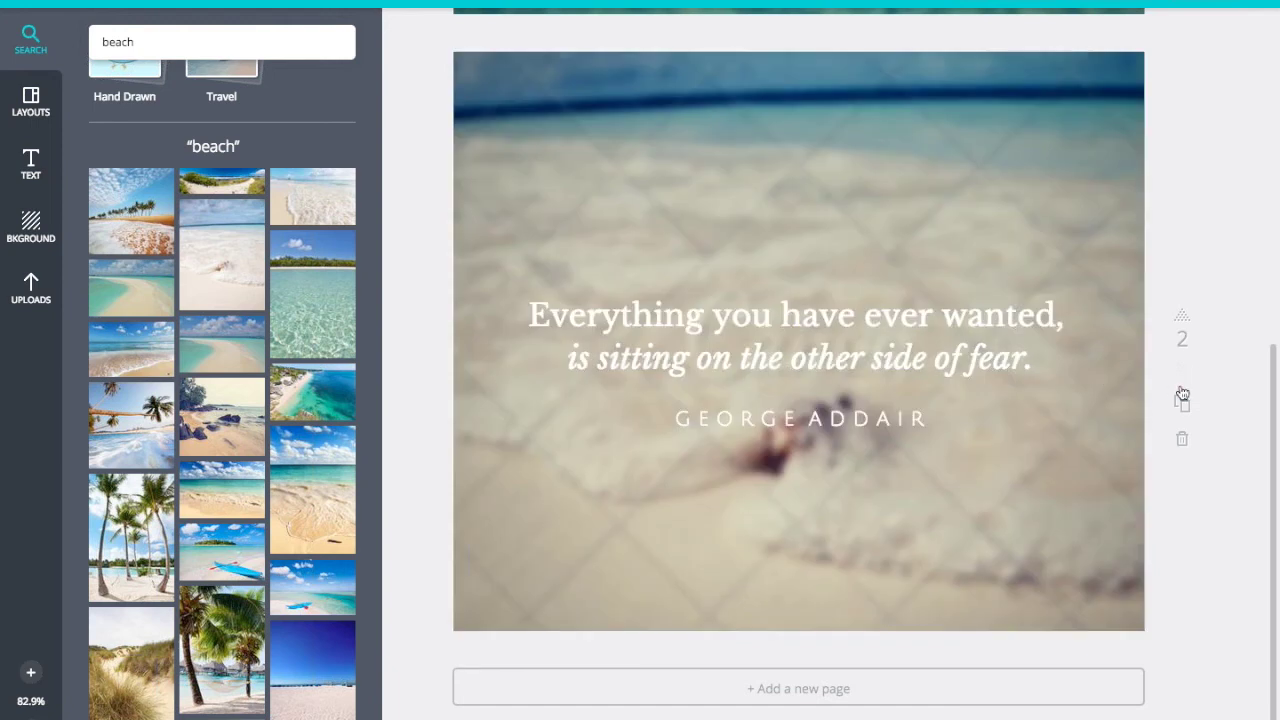
pyautogui.click(1182, 399)
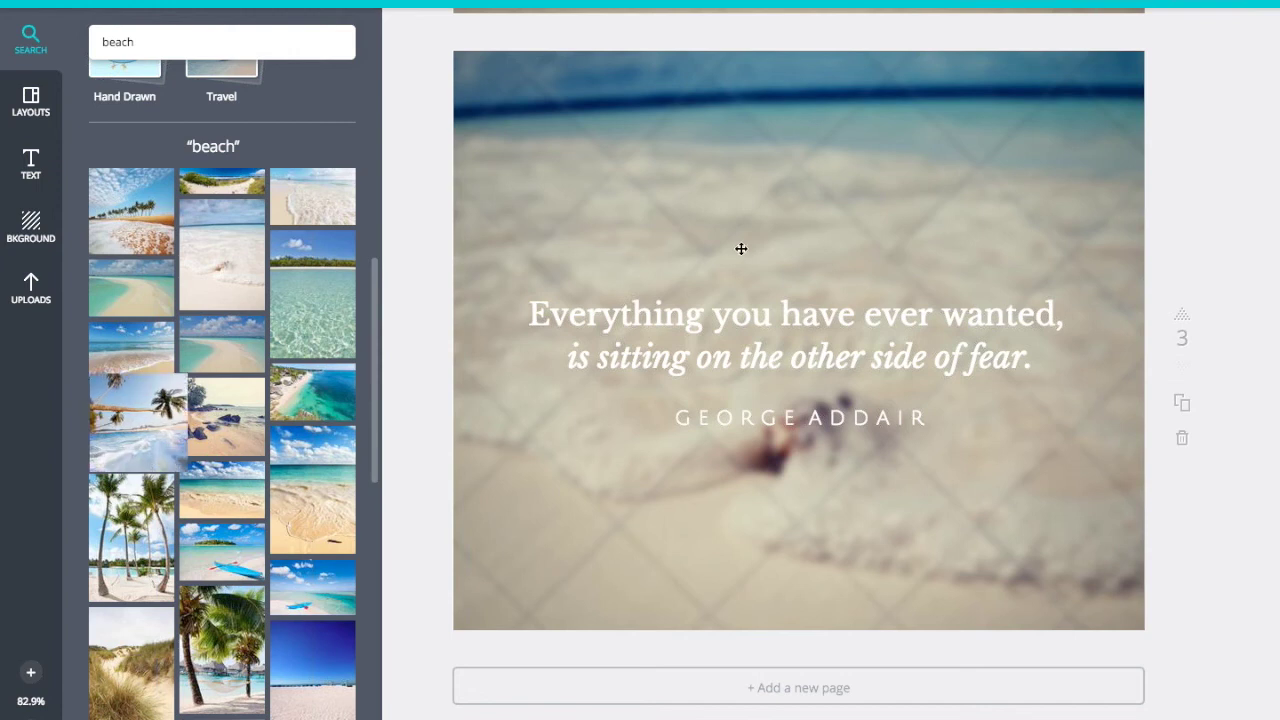
pyautogui.moveTo(741, 248); pyautogui.dragTo(873, 250)
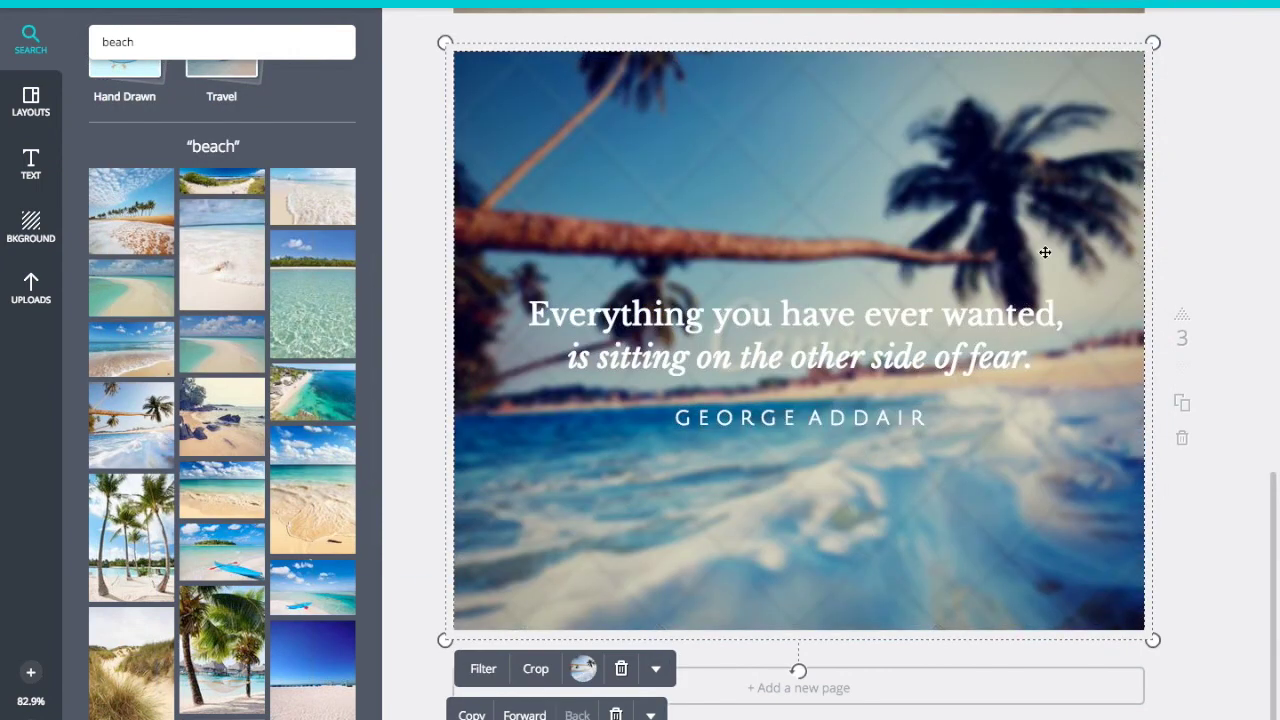
pyautogui.click(482, 669)
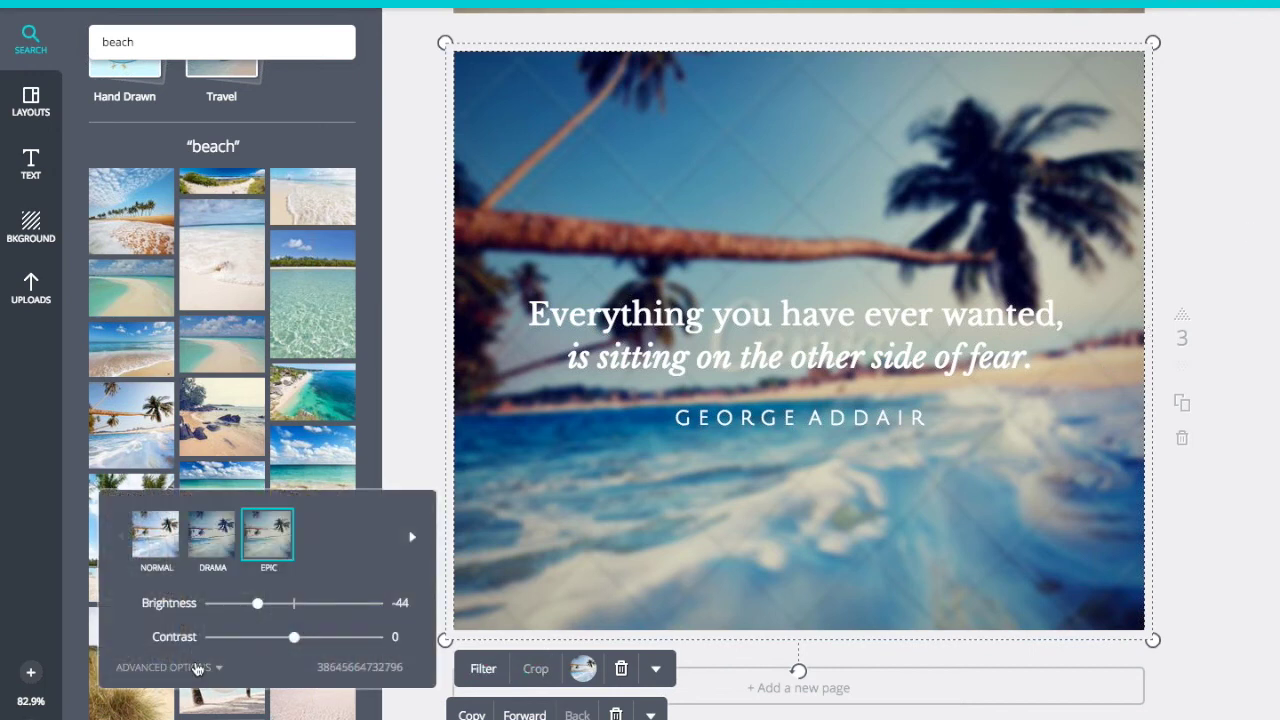
pyautogui.click(197, 668)
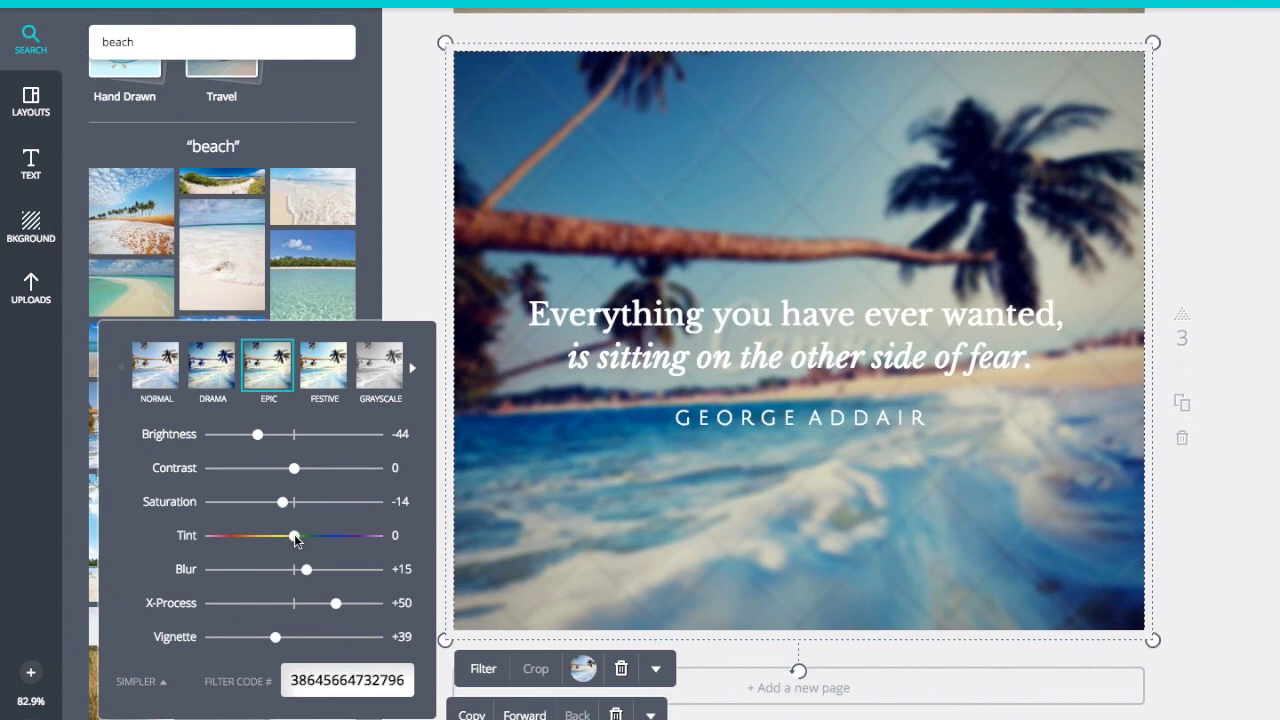
pyautogui.moveTo(295, 540); pyautogui.dragTo(330, 536)
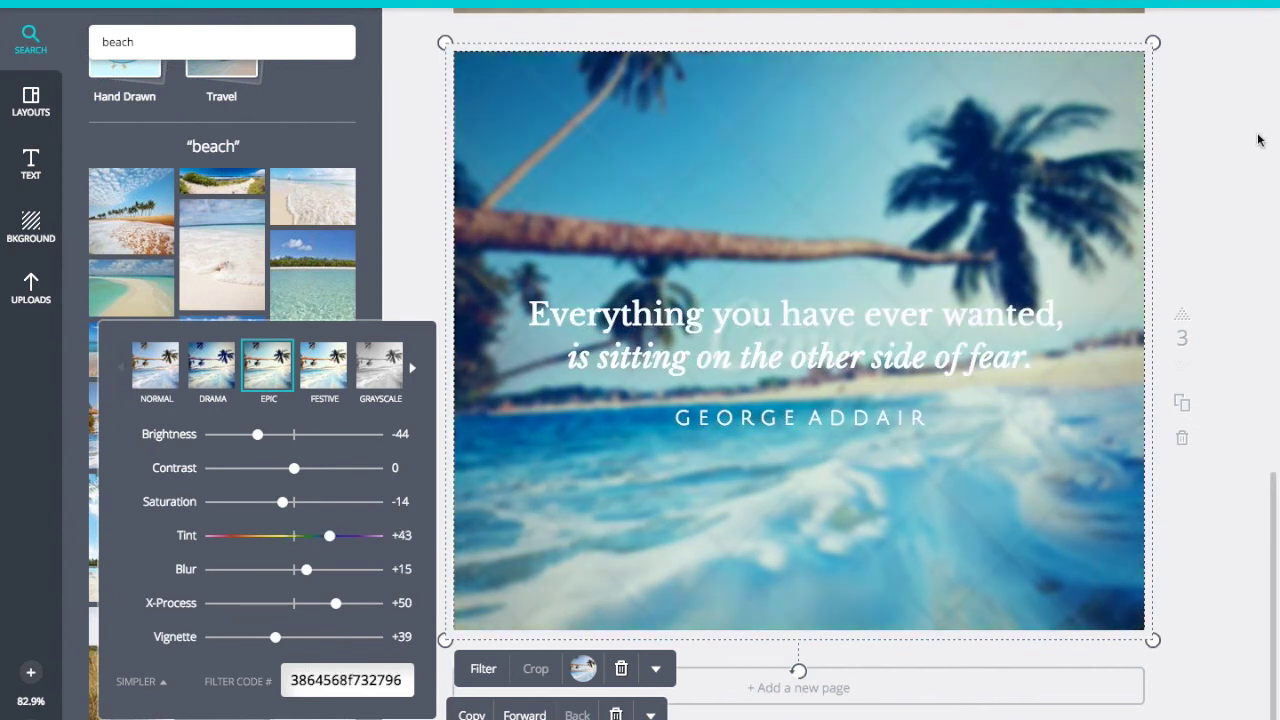
pyautogui.click(1182, 402)
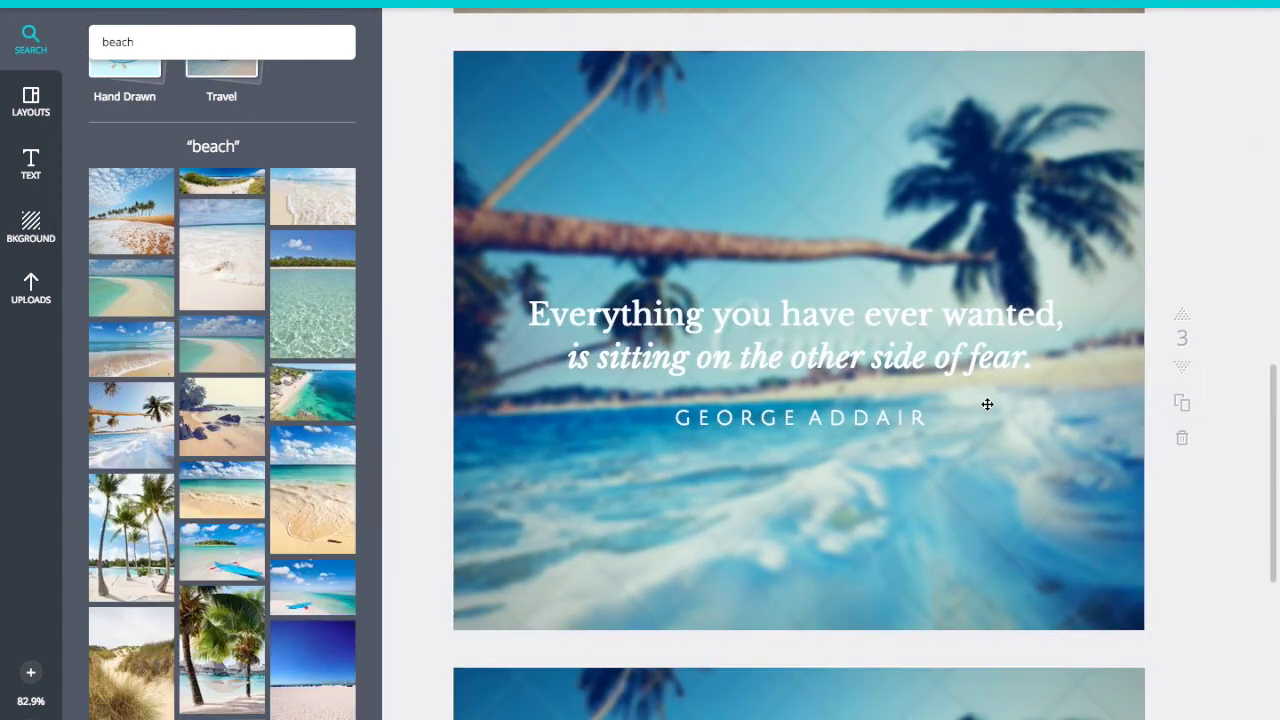
pyautogui.click(600, 131)
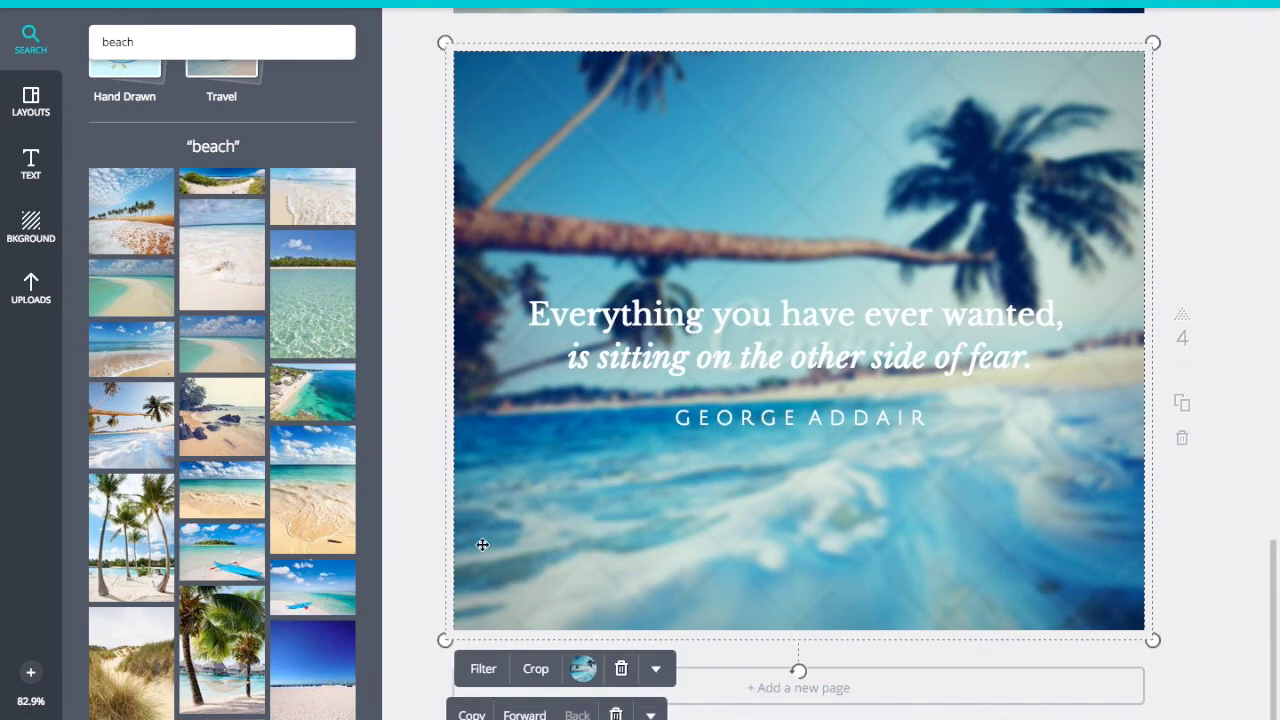
pyautogui.click(468, 669)
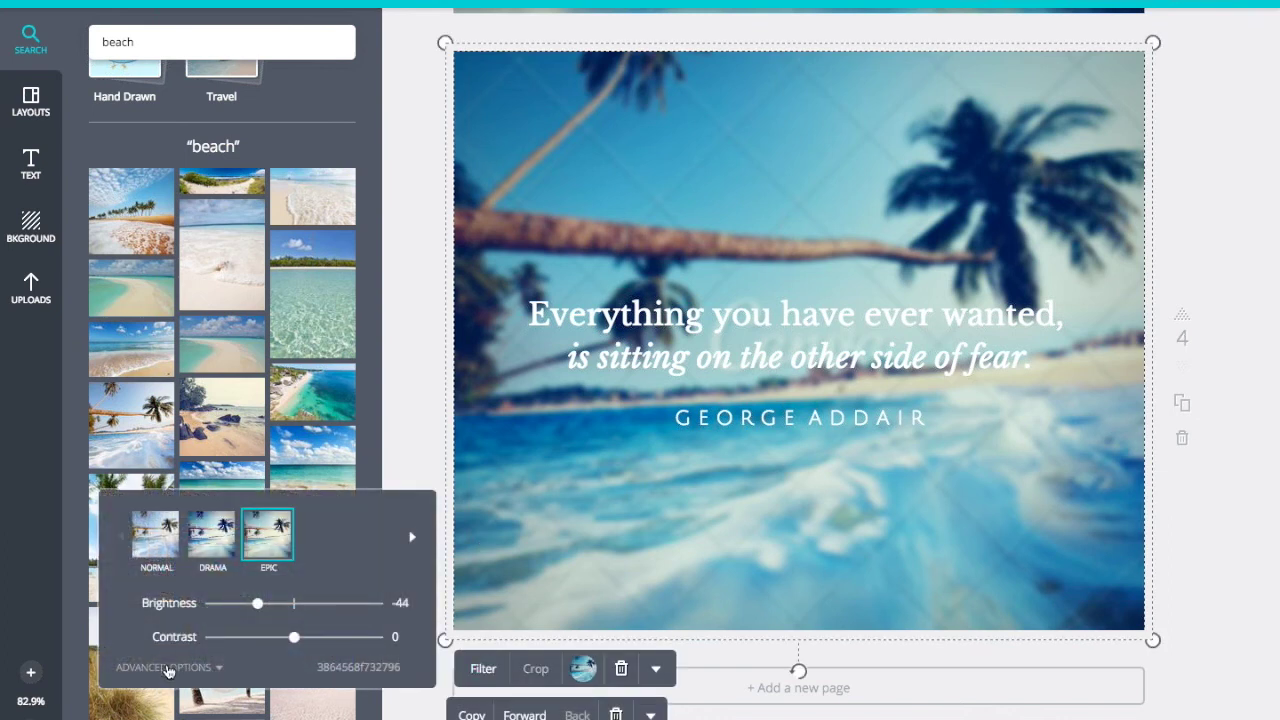
pyautogui.click(168, 668)
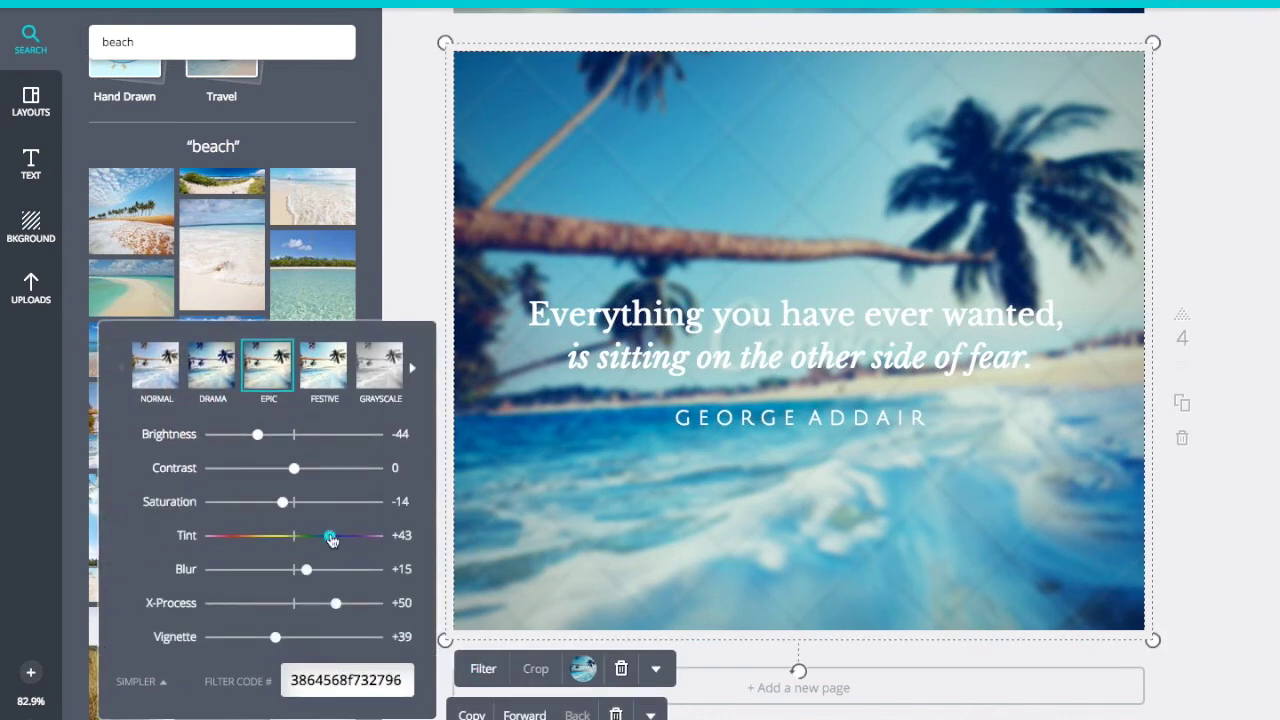
pyautogui.moveTo(331, 539); pyautogui.dragTo(309, 537)
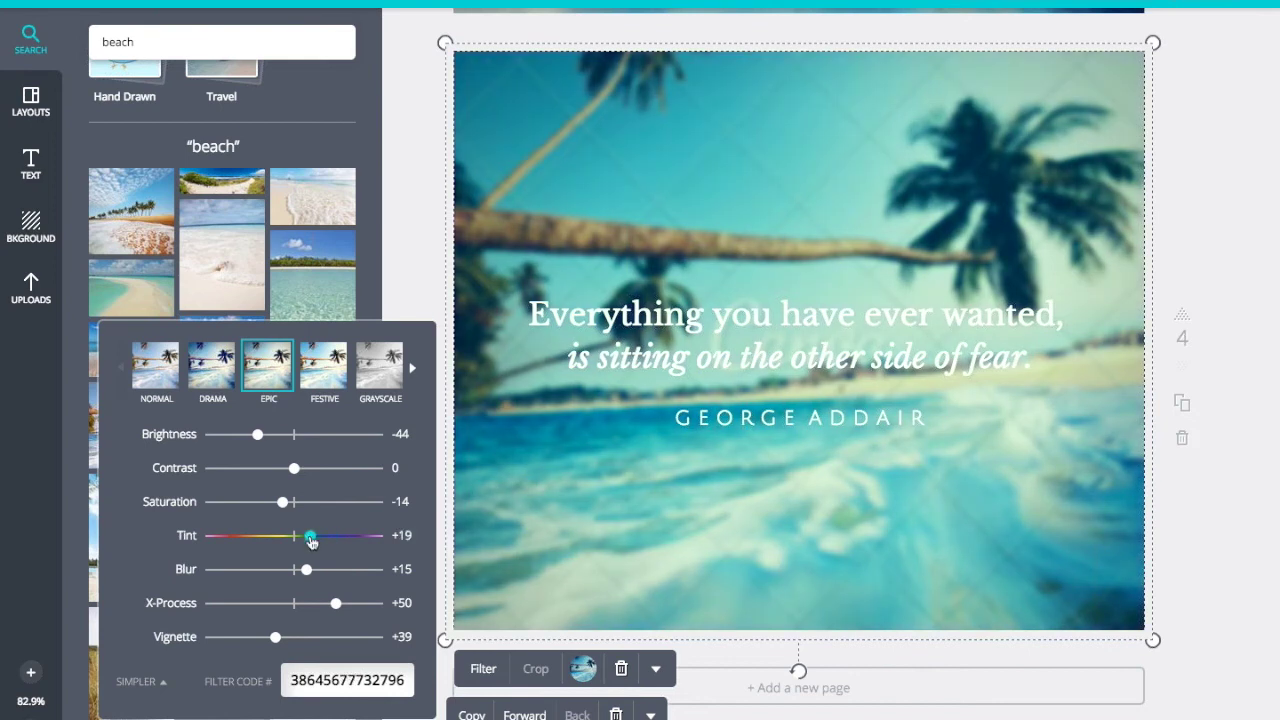
pyautogui.click(1216, 165)
pyautogui.scroll(6, 1216, 165)
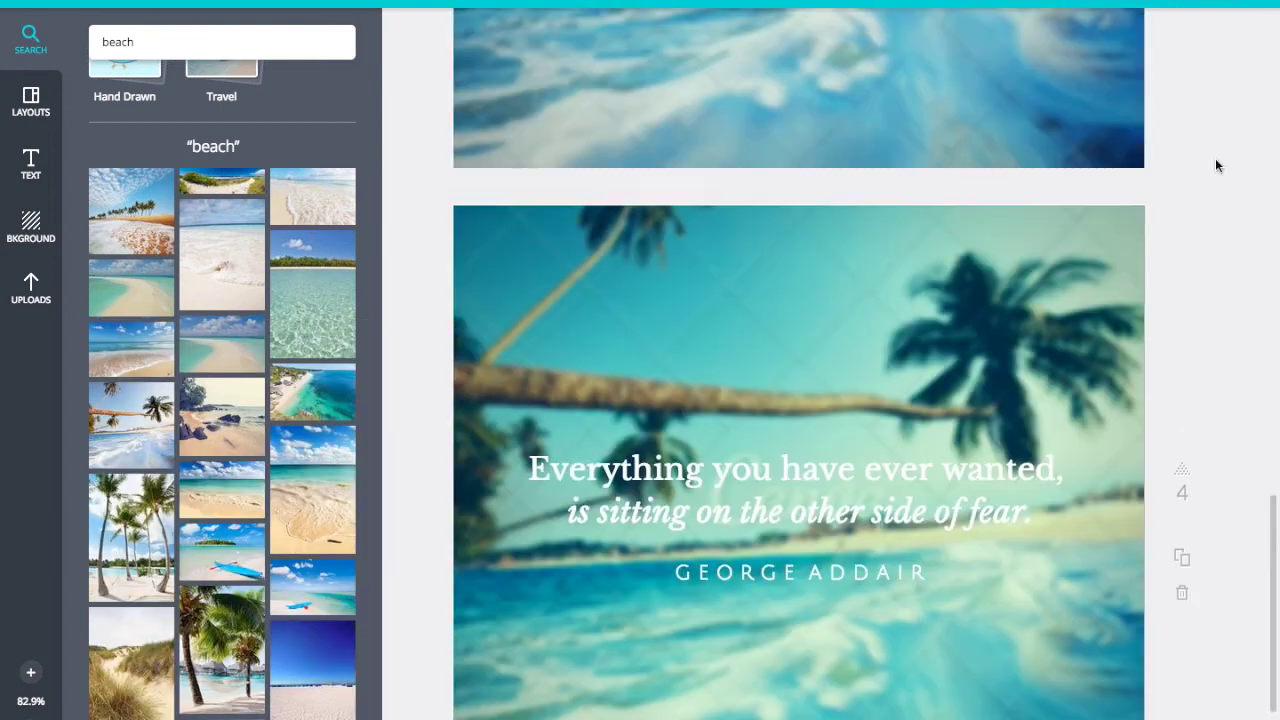
pyautogui.scroll(10, 1216, 165)
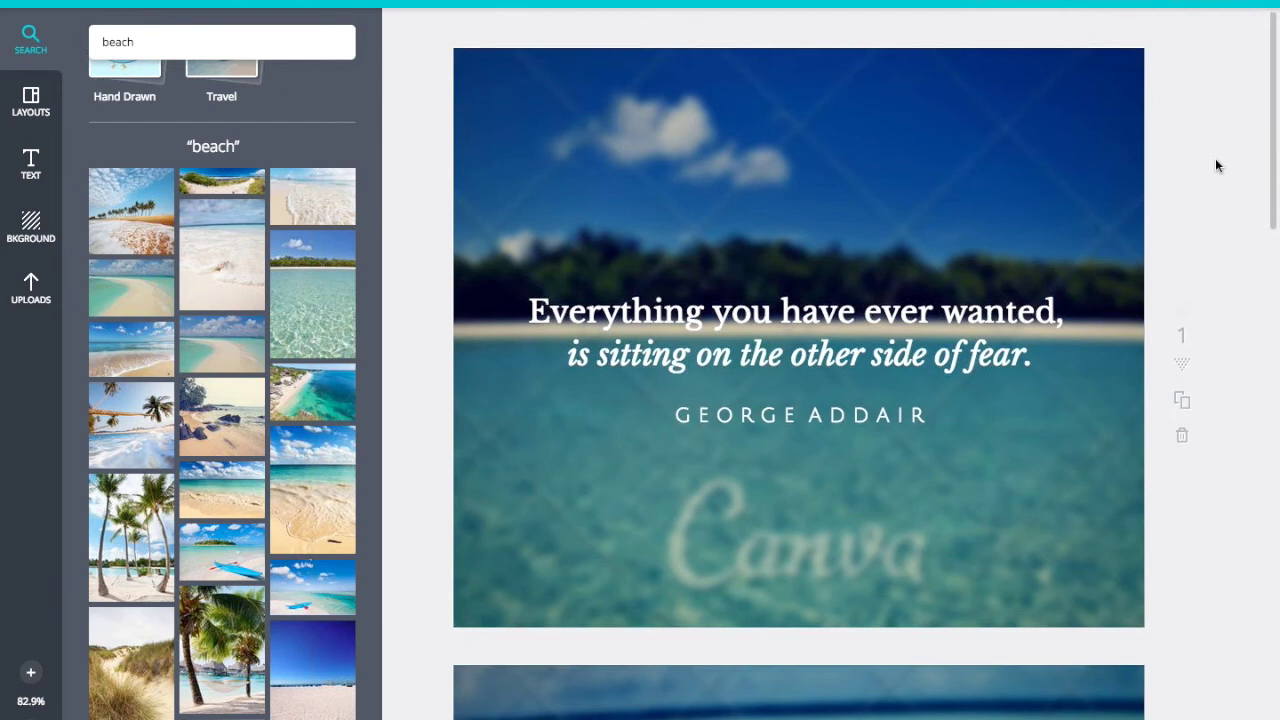
pyautogui.scroll(-5, 1216, 165)
pyautogui.scroll(-5, 1216, 165)
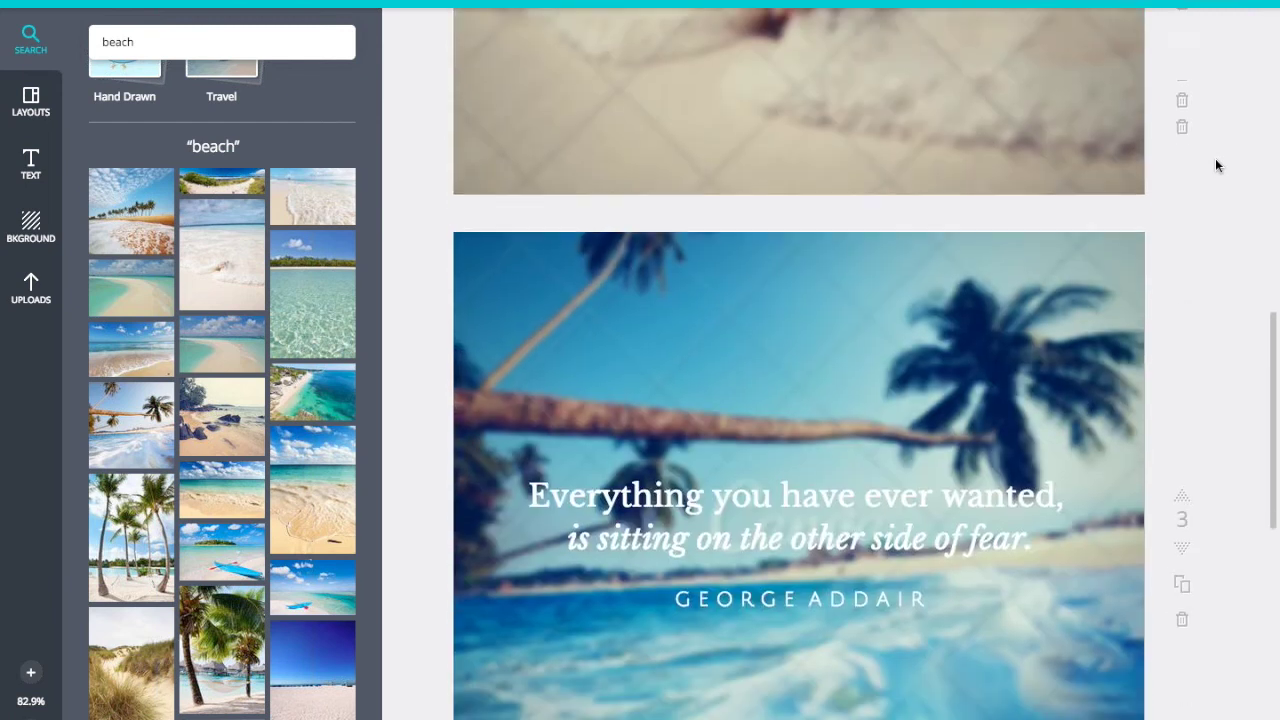
pyautogui.scroll(-5, 1216, 165)
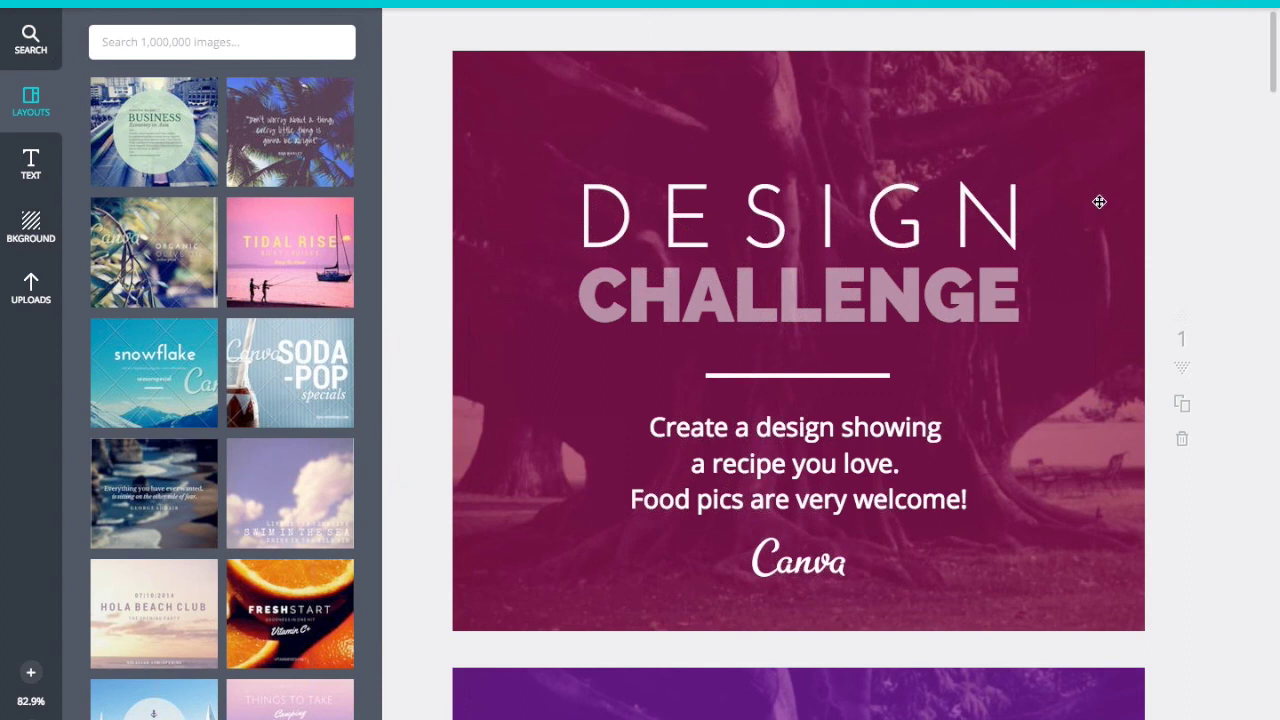
# Scroll through the Design Challenge's coloured pages down to the page 5 life-tip prompt
pyautogui.scroll(-1, 1229, 185)
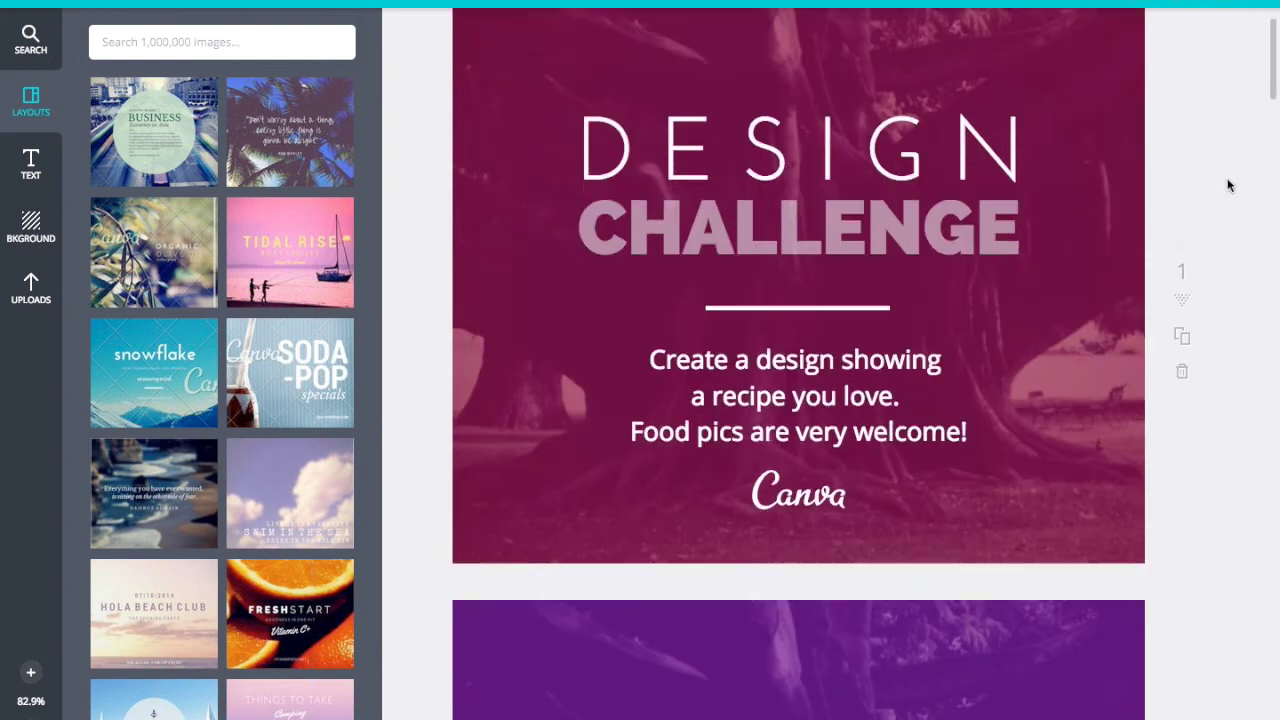
pyautogui.scroll(1, 1229, 185)
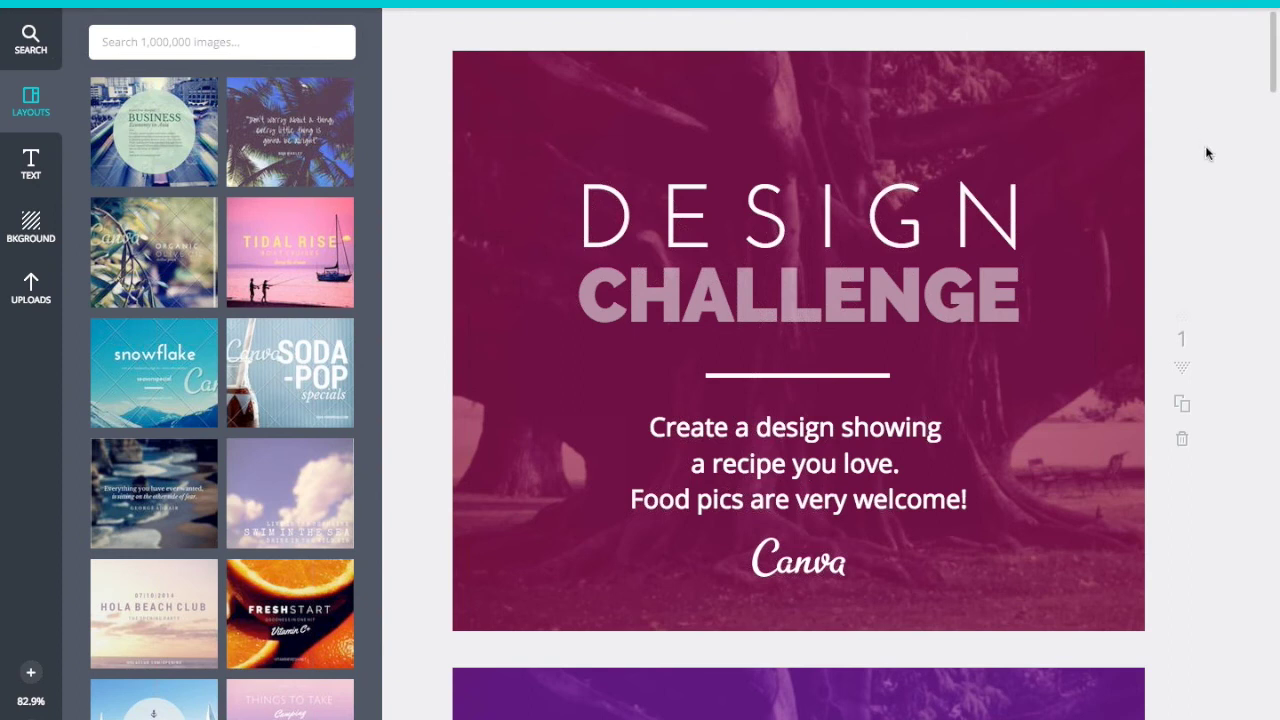
pyautogui.scroll(-6, 1207, 153)
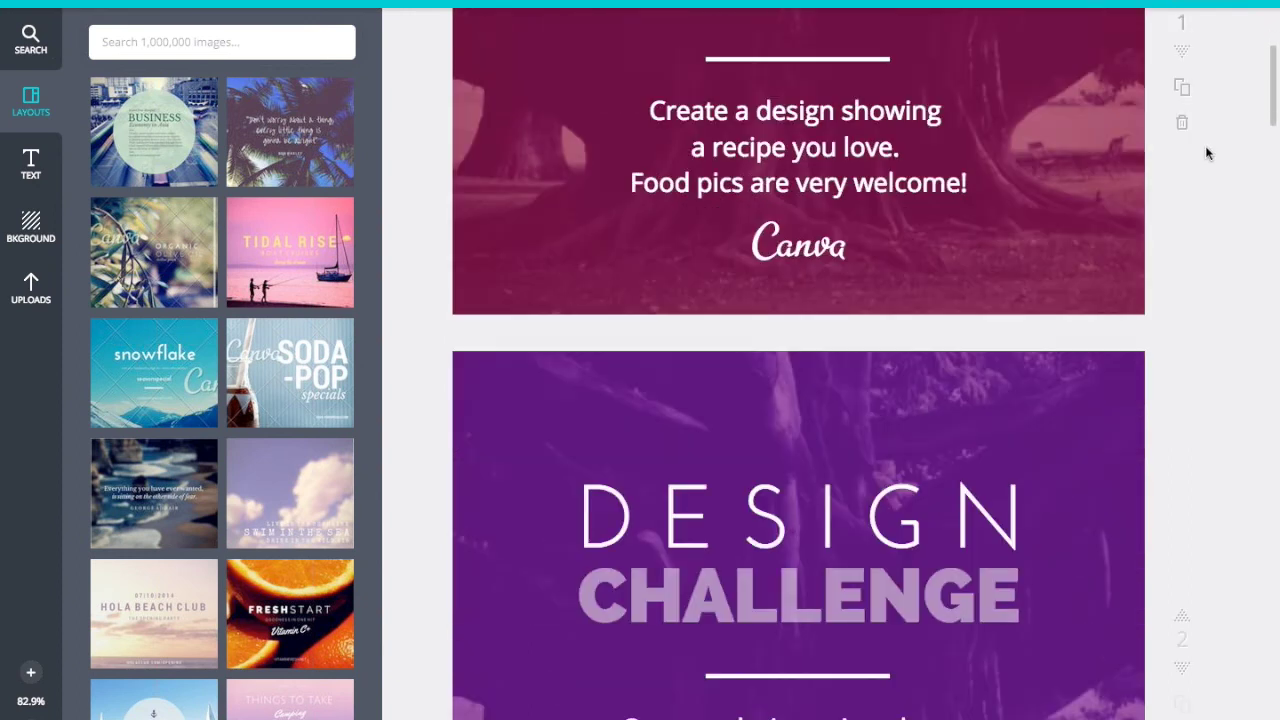
pyautogui.scroll(-6, 1008, 513)
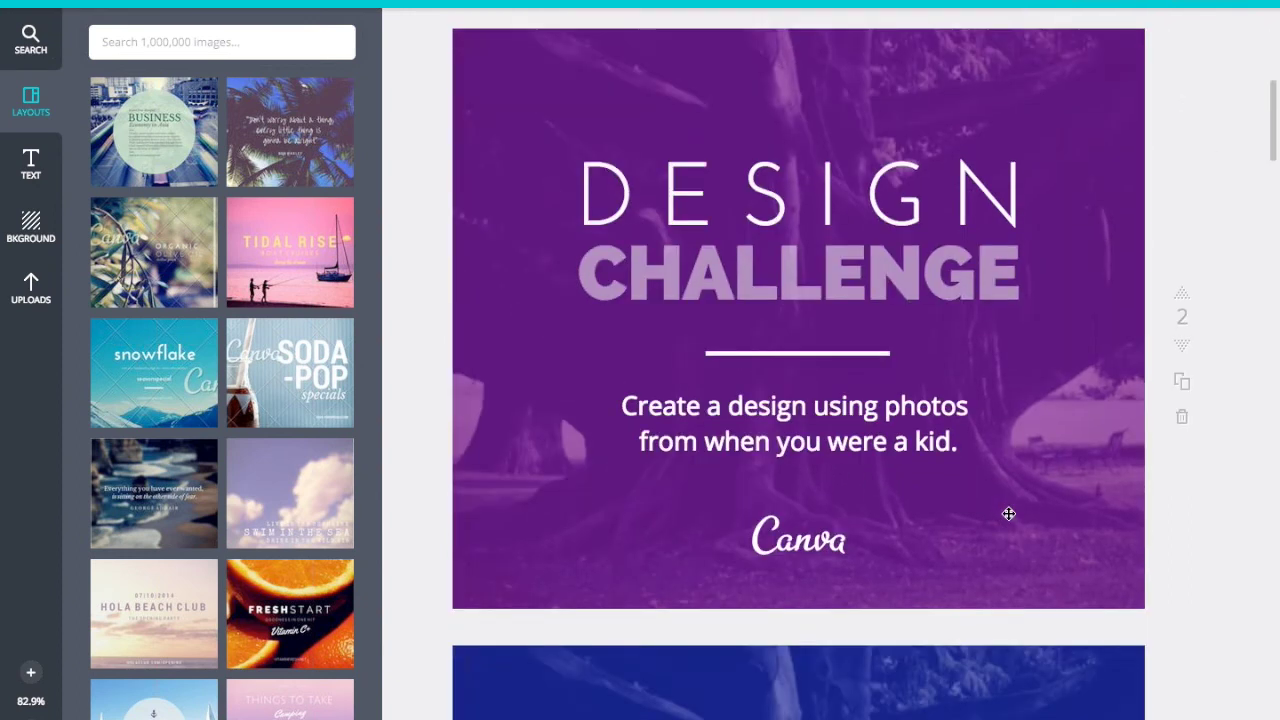
pyautogui.scroll(-6, 1008, 513)
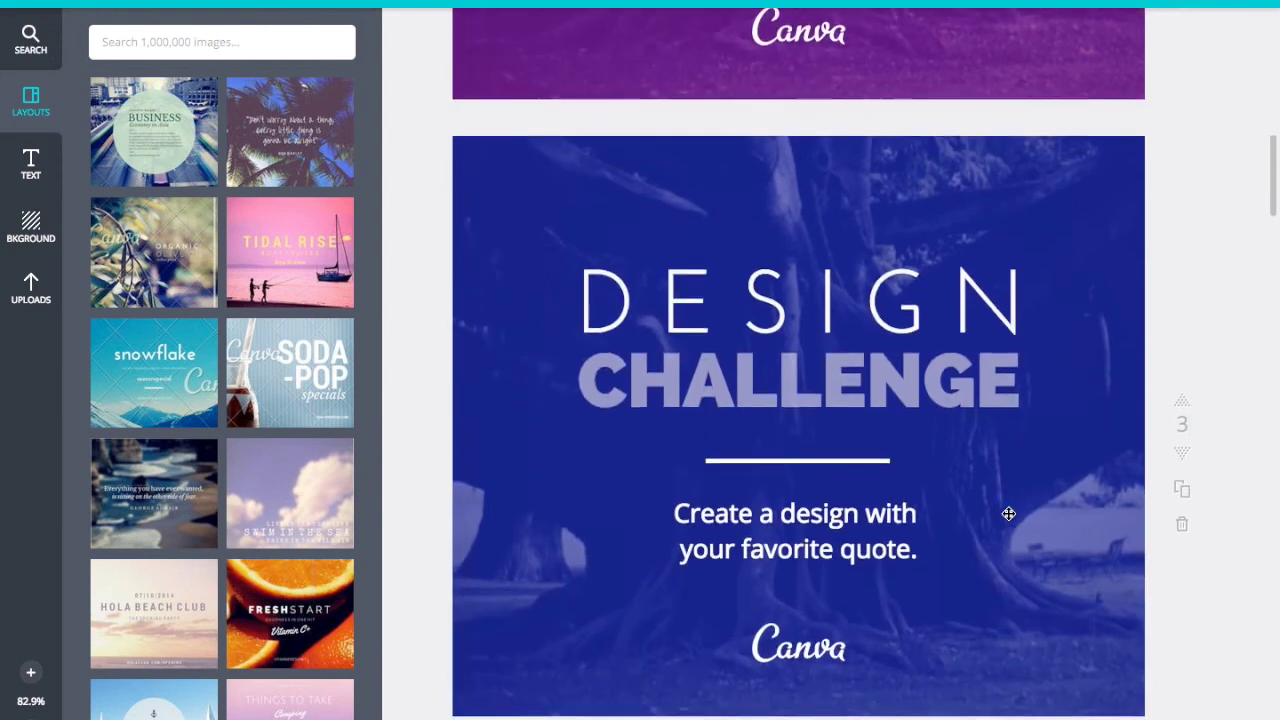
pyautogui.scroll(-3, 1008, 513)
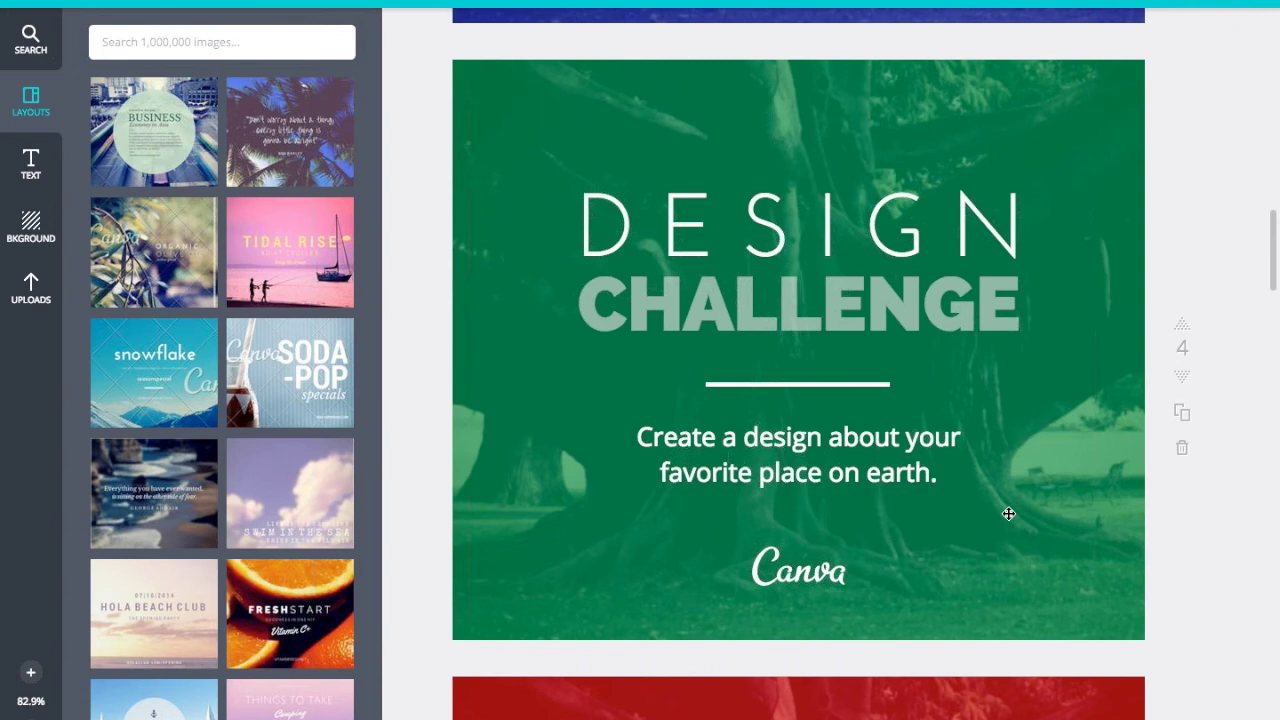
pyautogui.scroll(-5, 1008, 514)
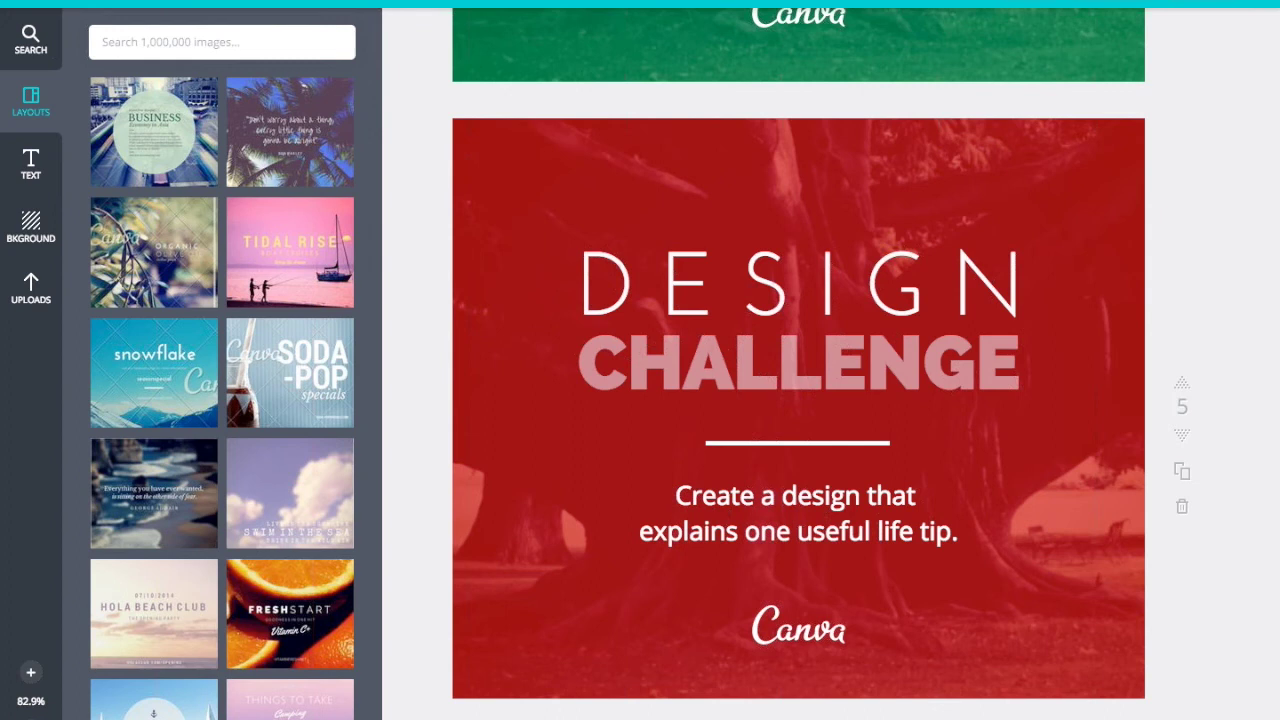
# Switch to the Your designs browser tab to reach the Marketing Inspiration design
pyautogui.click(245, 4)
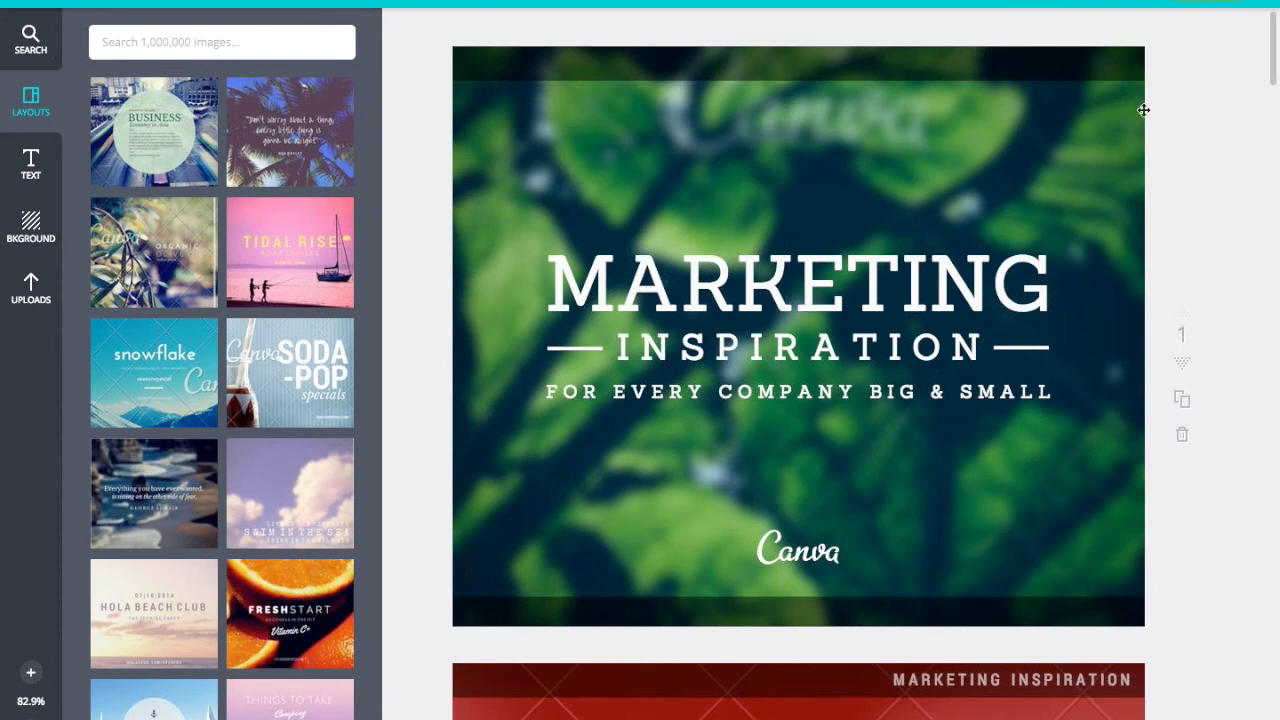
pyautogui.click(1041, 2)
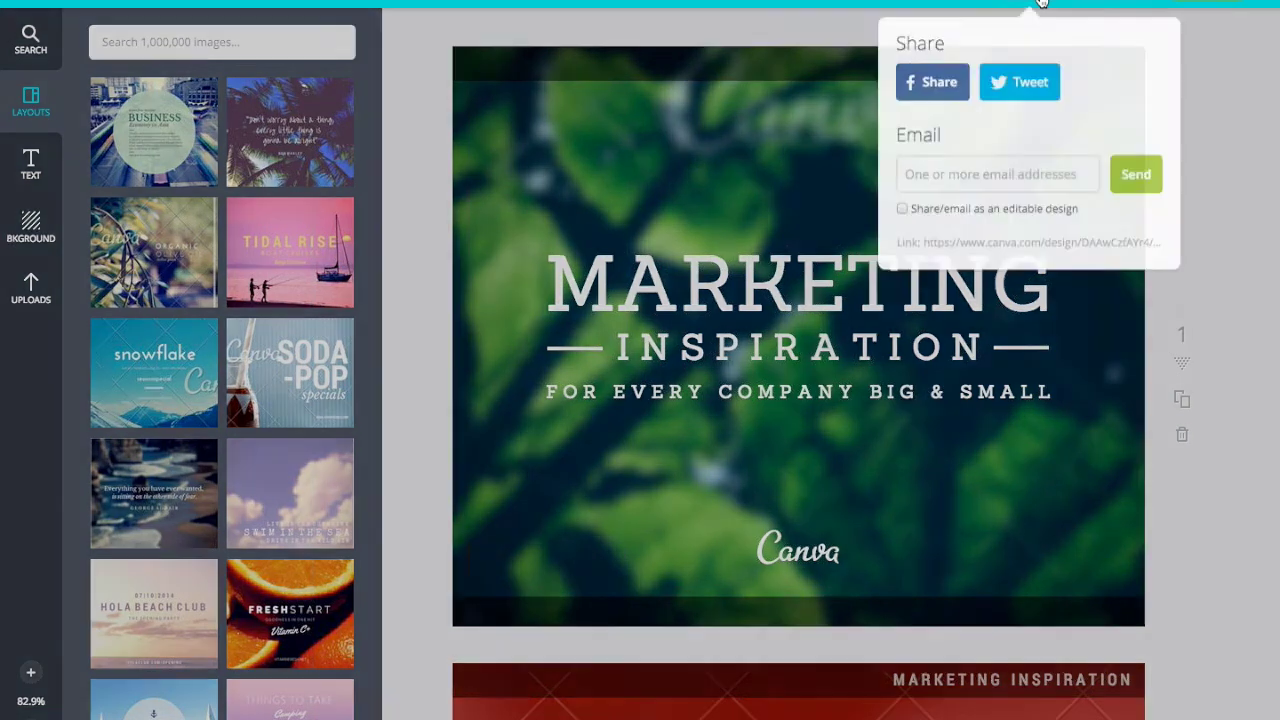
pyautogui.click(1273, 66)
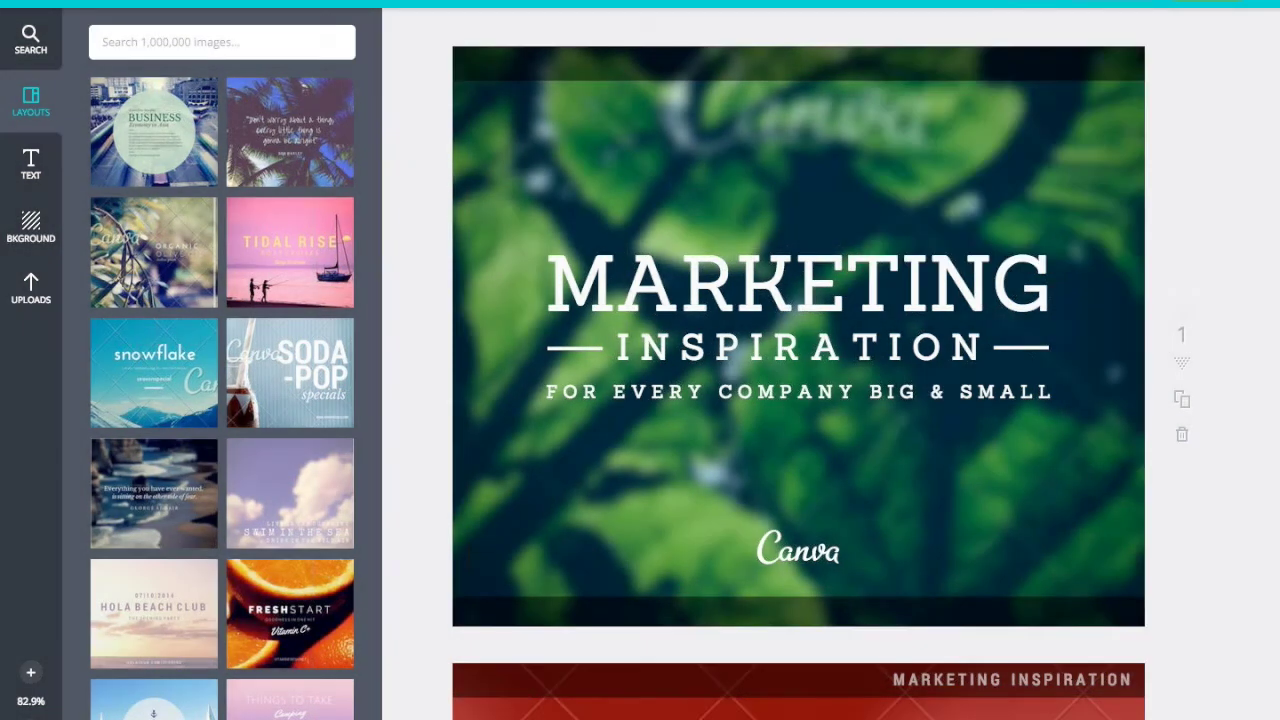
pyautogui.click(1110, 3)
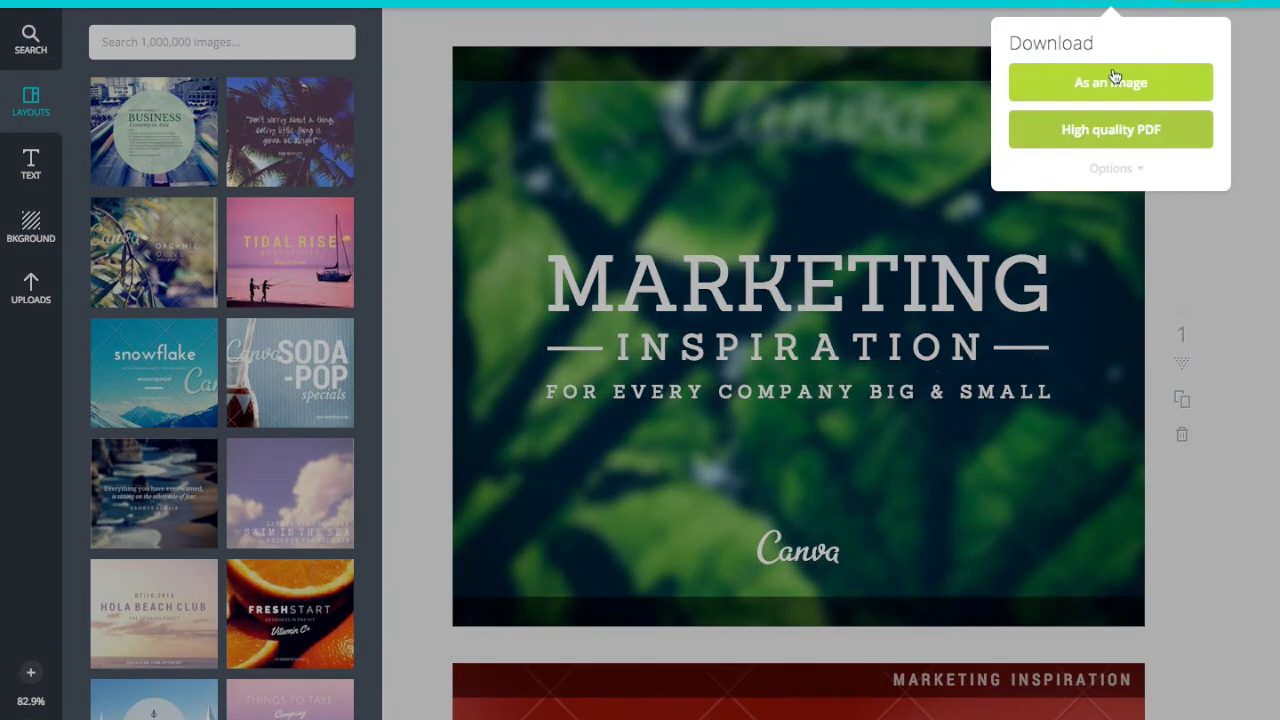
pyautogui.click(1193, 258)
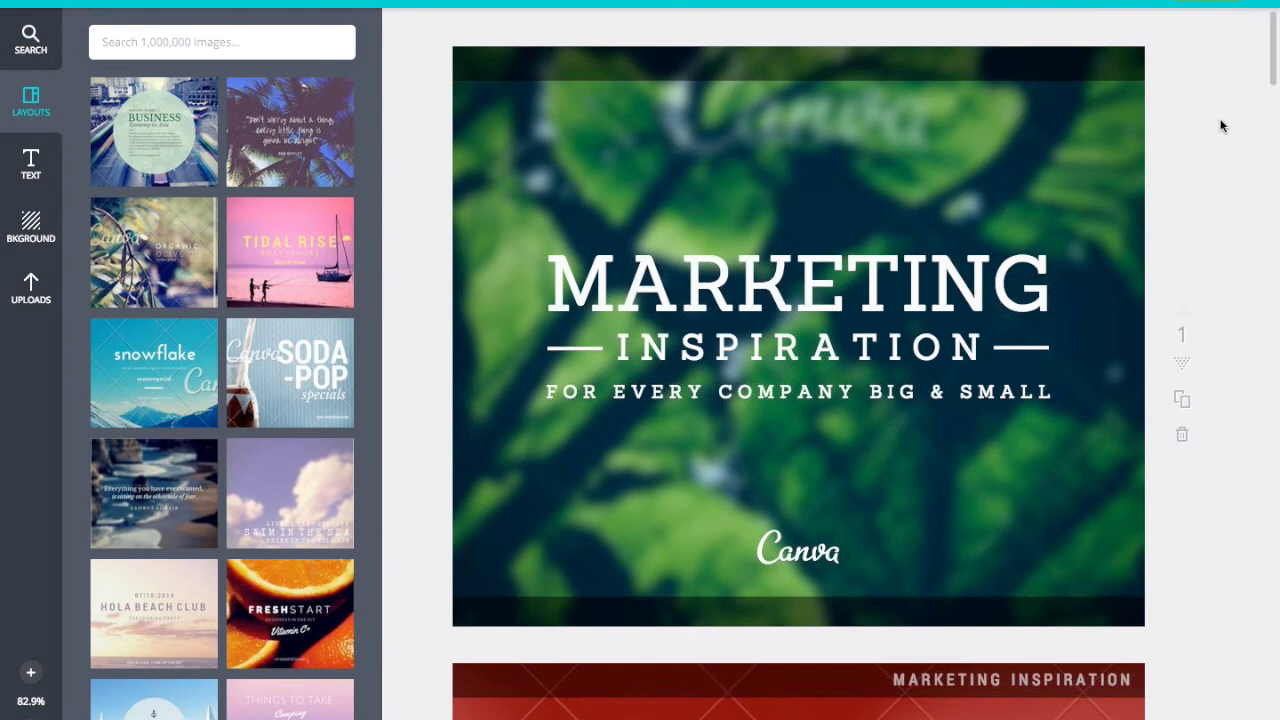
pyautogui.scroll(-5, 1220, 126)
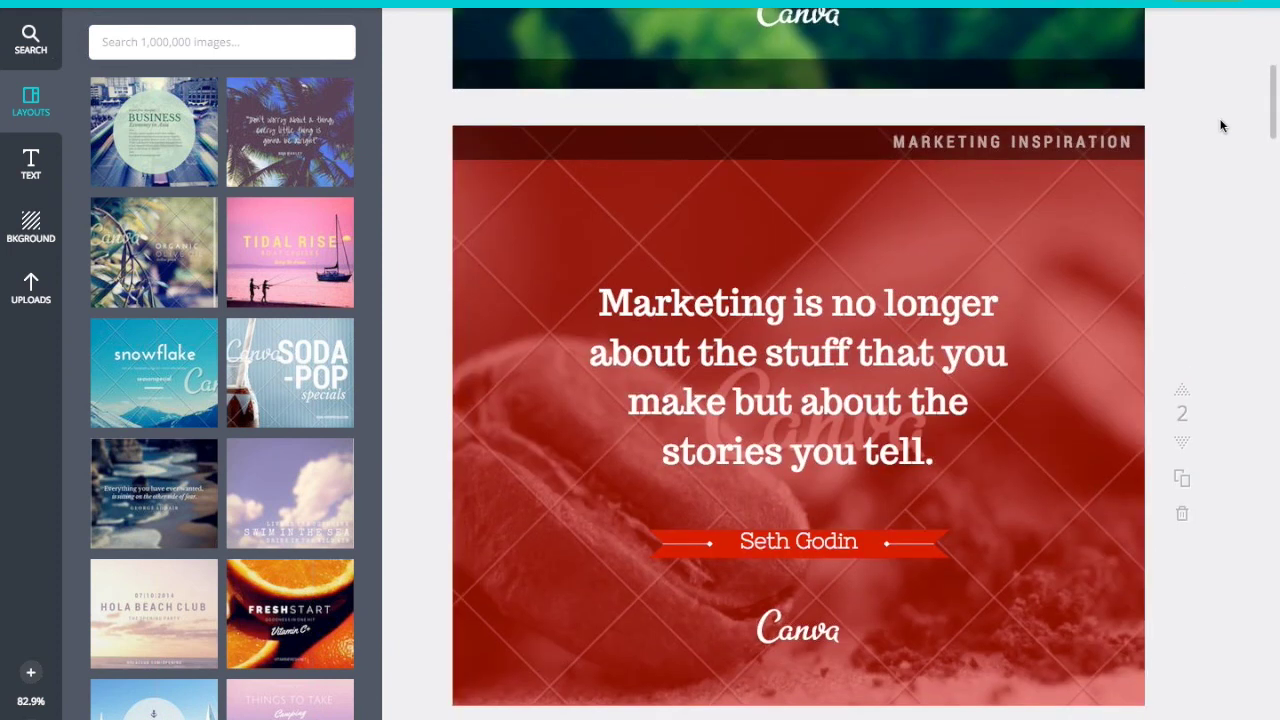
pyautogui.scroll(-5, 1220, 126)
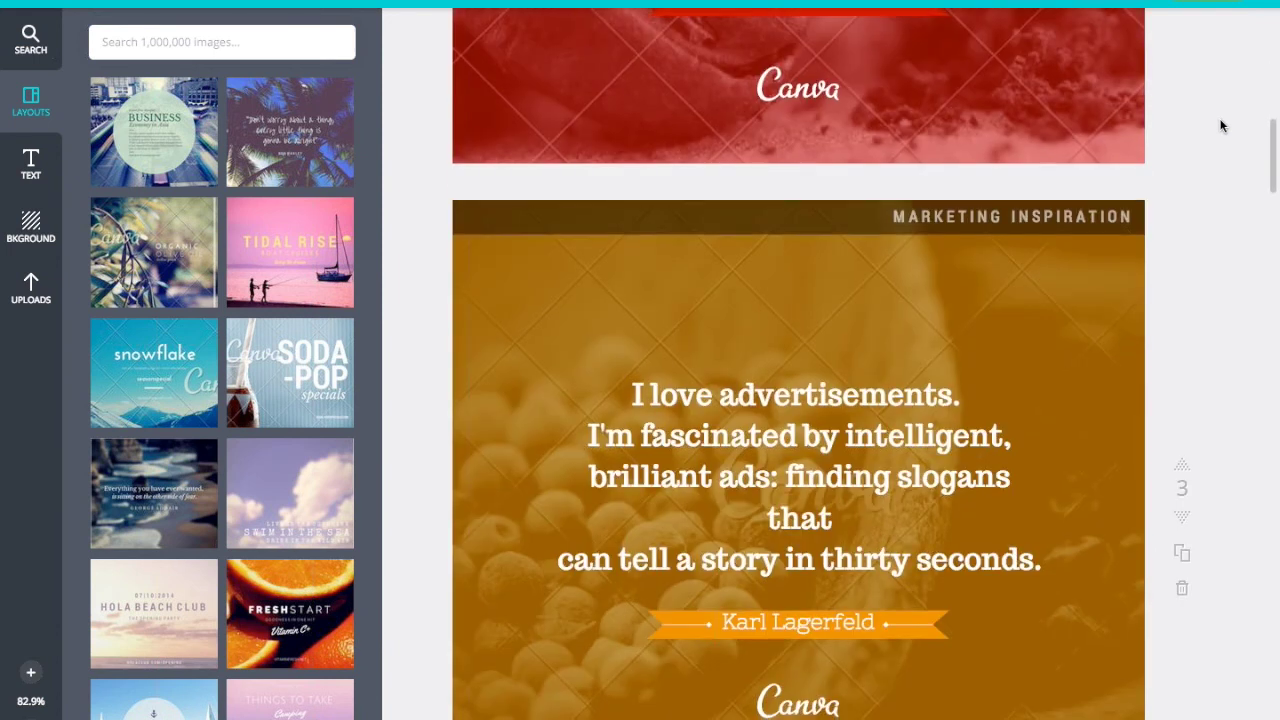
pyautogui.scroll(-4, 1220, 126)
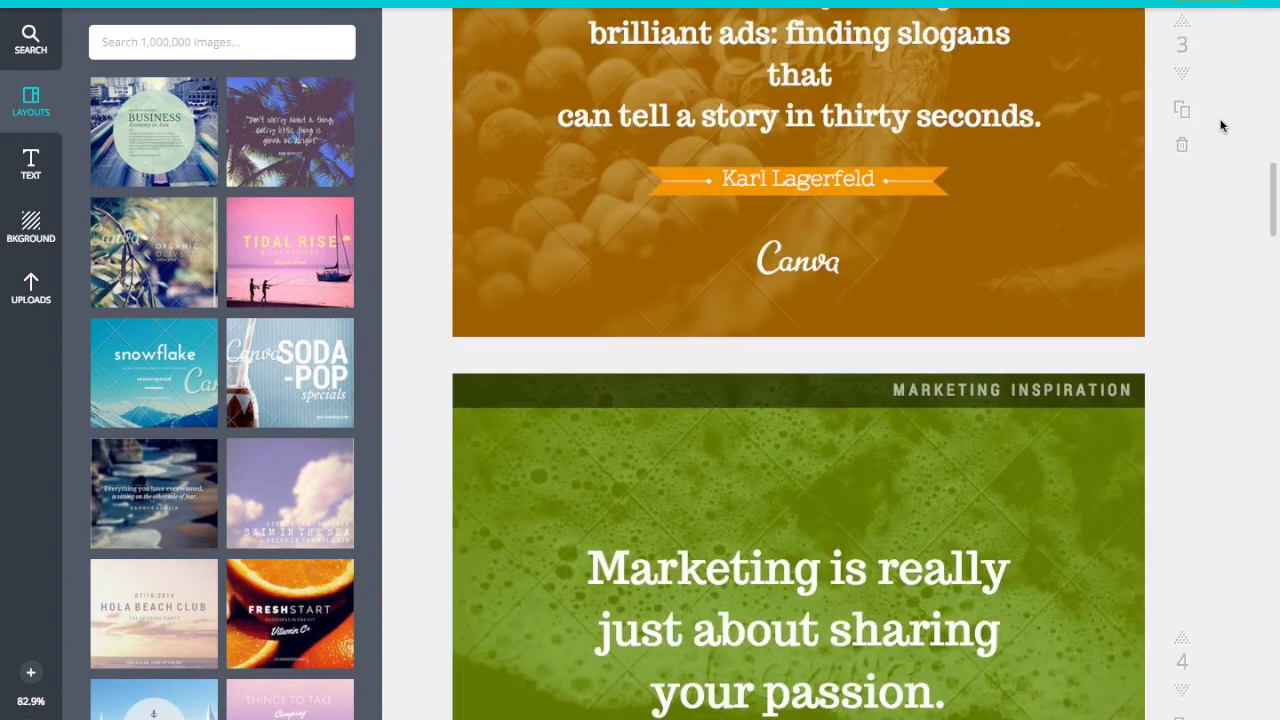
pyautogui.scroll(-4, 1220, 126)
pyautogui.scroll(16, 1220, 126)
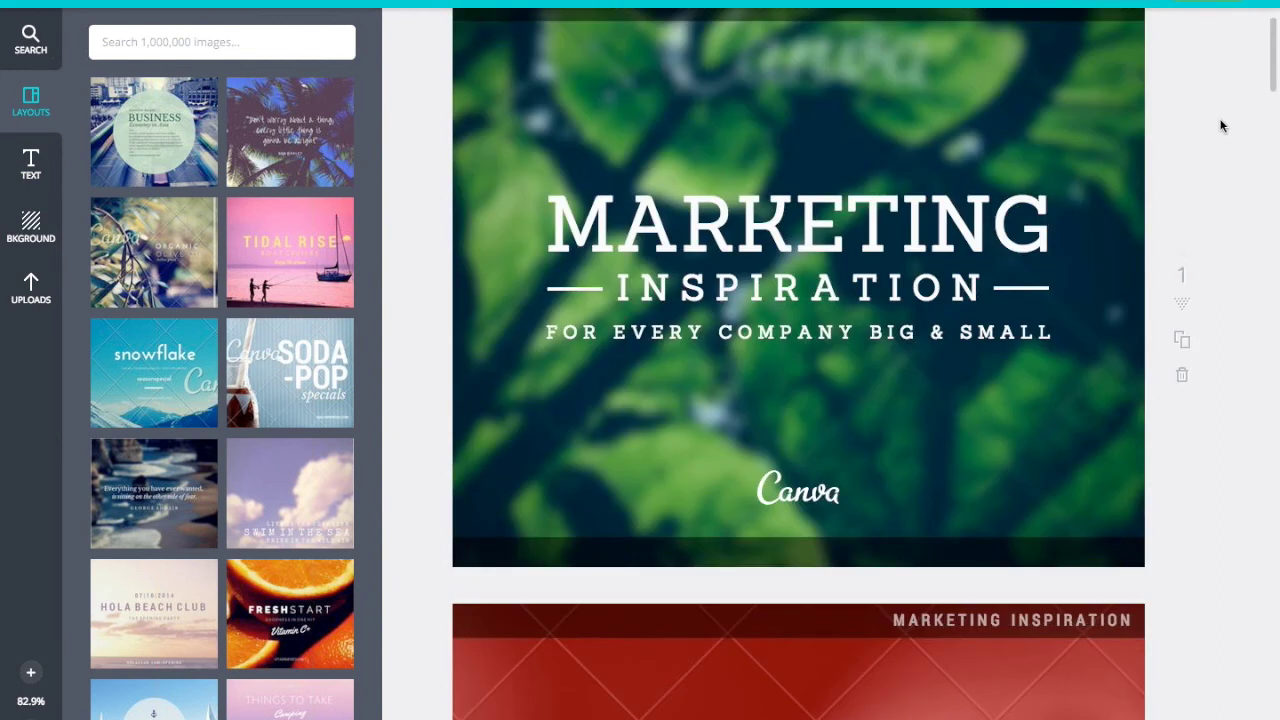
pyautogui.scroll(1, 1220, 126)
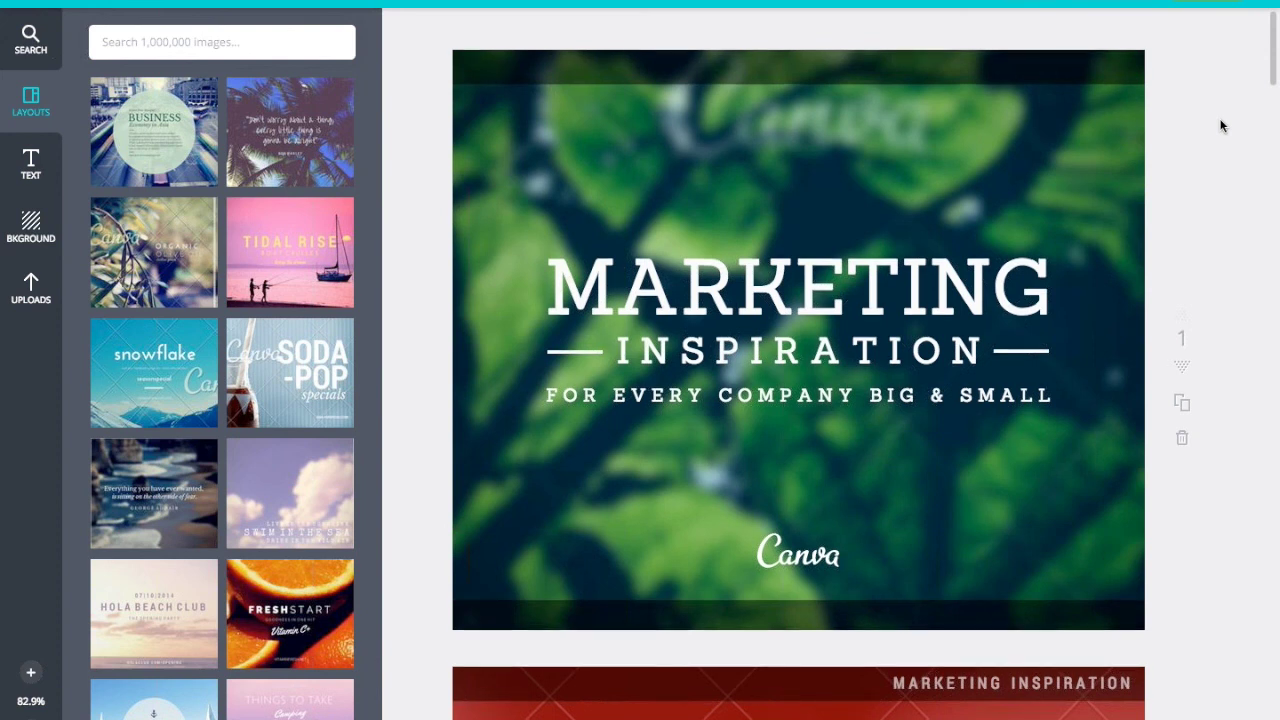
pyautogui.scroll(-6, 1221, 125)
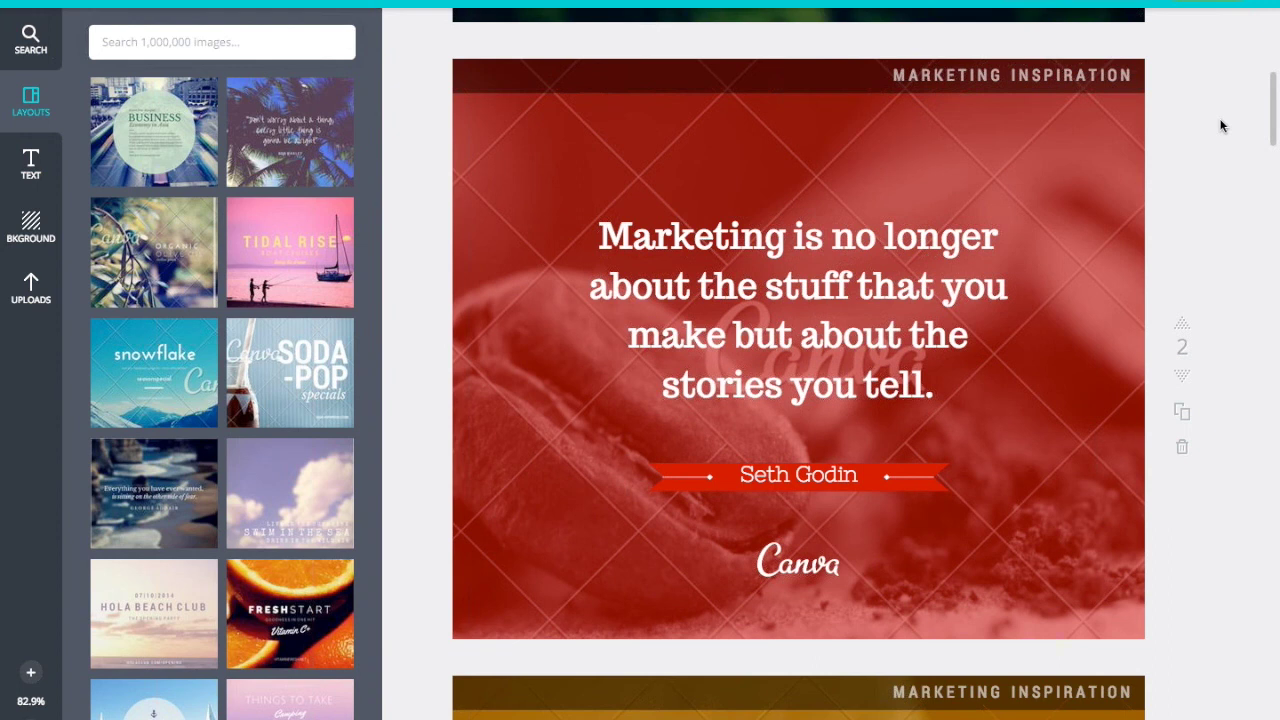
pyautogui.scroll(-1, 1221, 125)
pyautogui.scroll(6, 1221, 125)
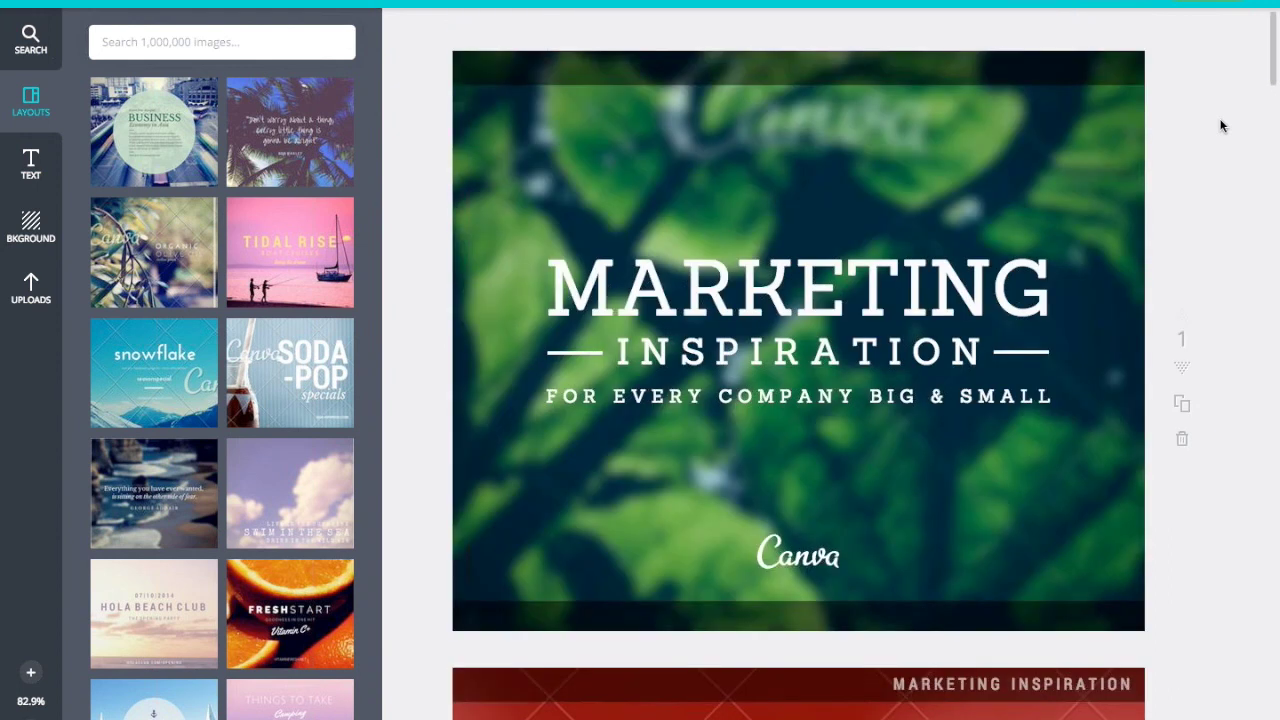